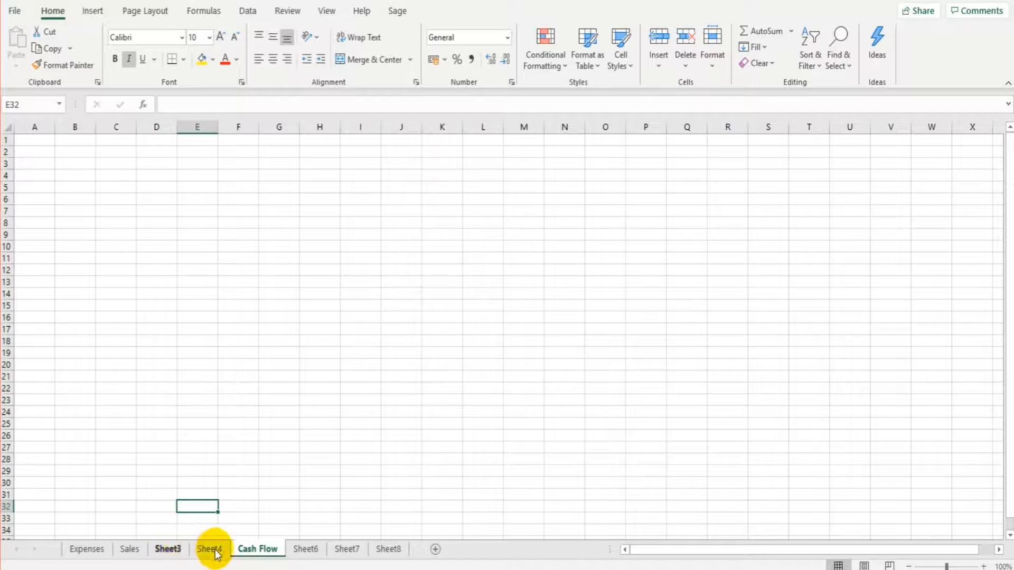
- Rename the Sheet3 worksheet as Assets
left_click(169, 548)
right_click(168, 548)
left_click(202, 398)
type("Assets")
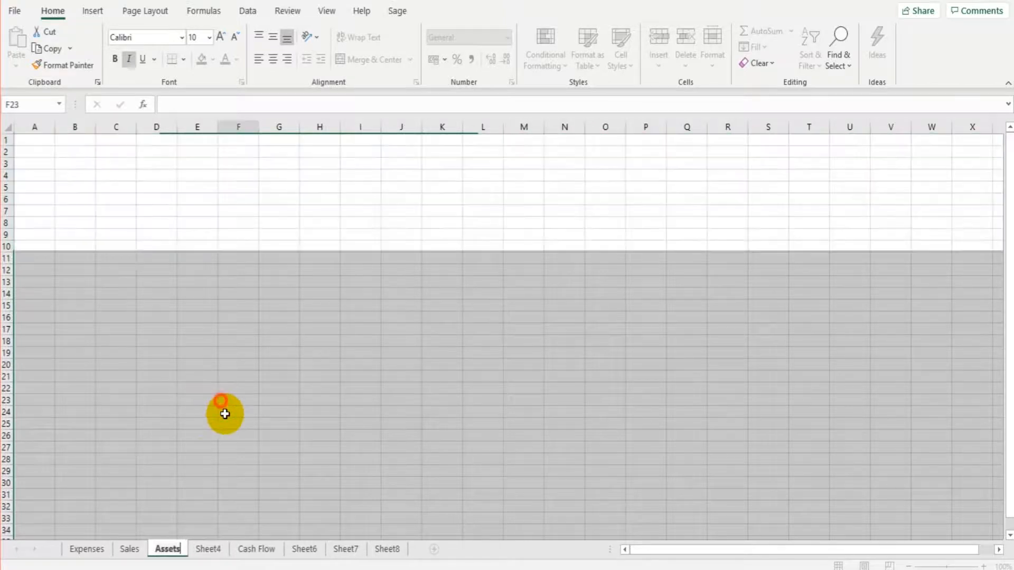
left_click(220, 401)
- Rename the Sheet4 worksheet as Liabilties
left_click(206, 549)
right_click(206, 549)
left_click(243, 396)
type("Liabilties")
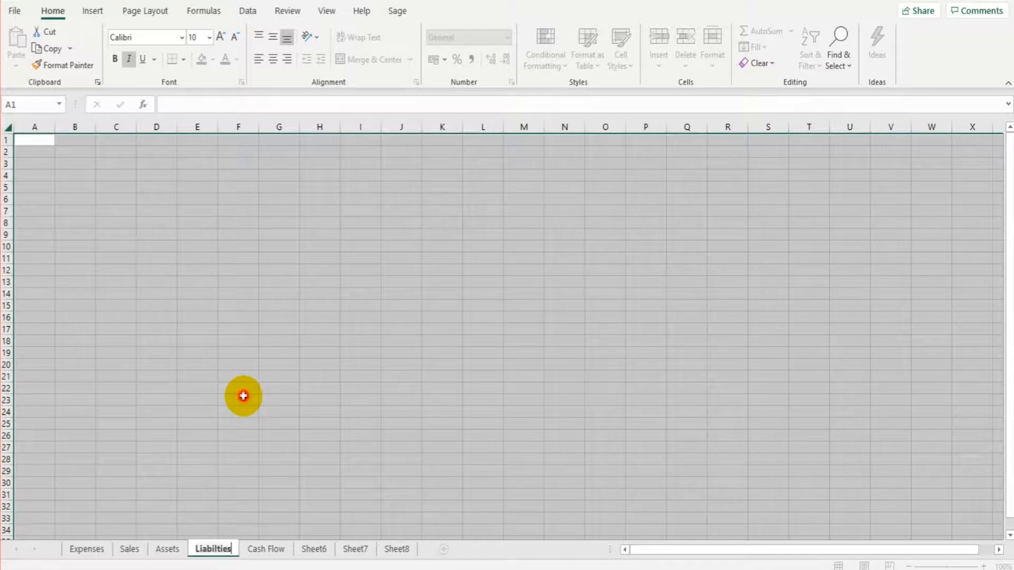
left_click(243, 396)
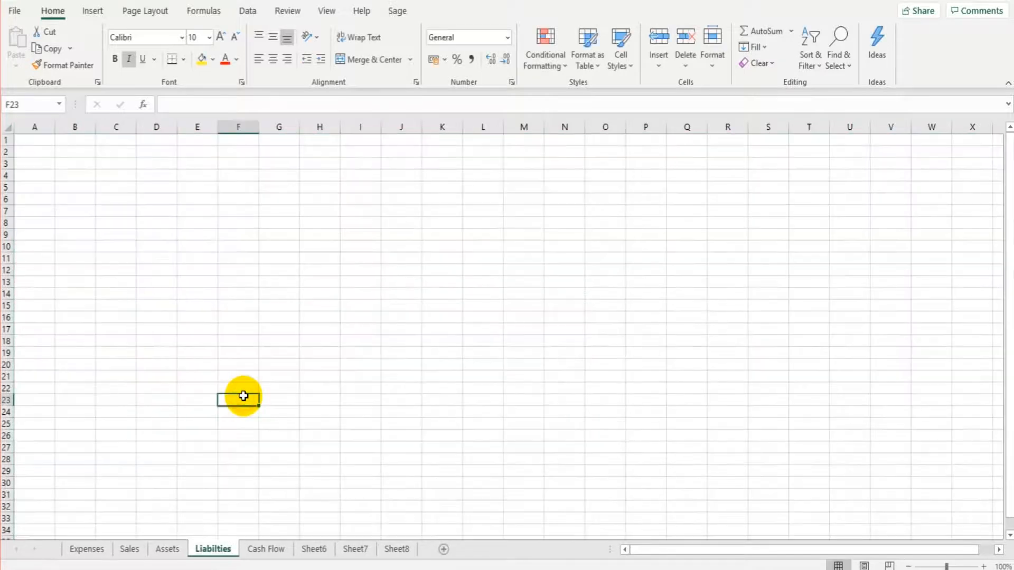
- Look through the Expenses, Sales, Assets, Liabilties and Cash Flow sheets to review how the workbook is organised
left_click(265, 549)
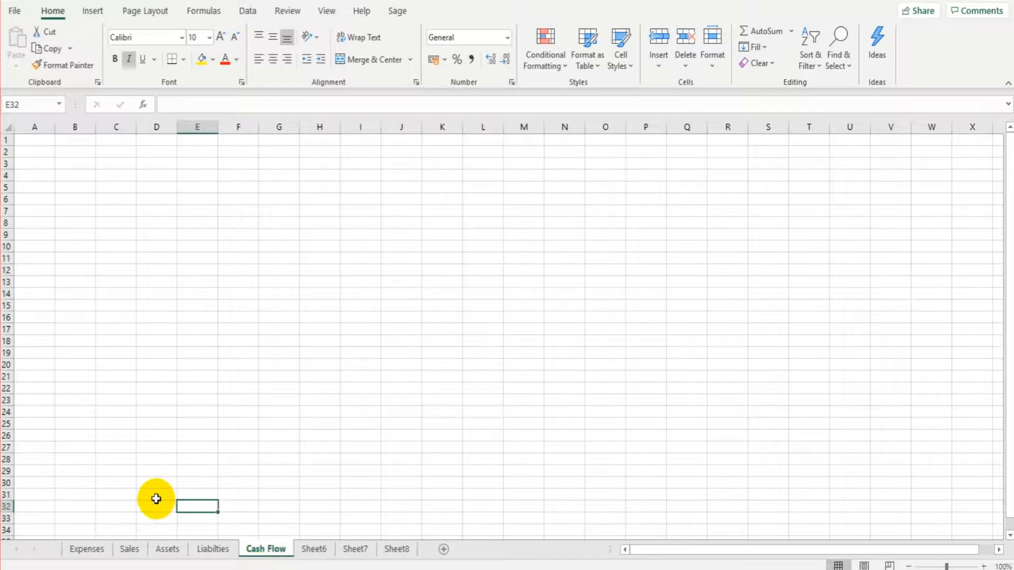
left_click(94, 550)
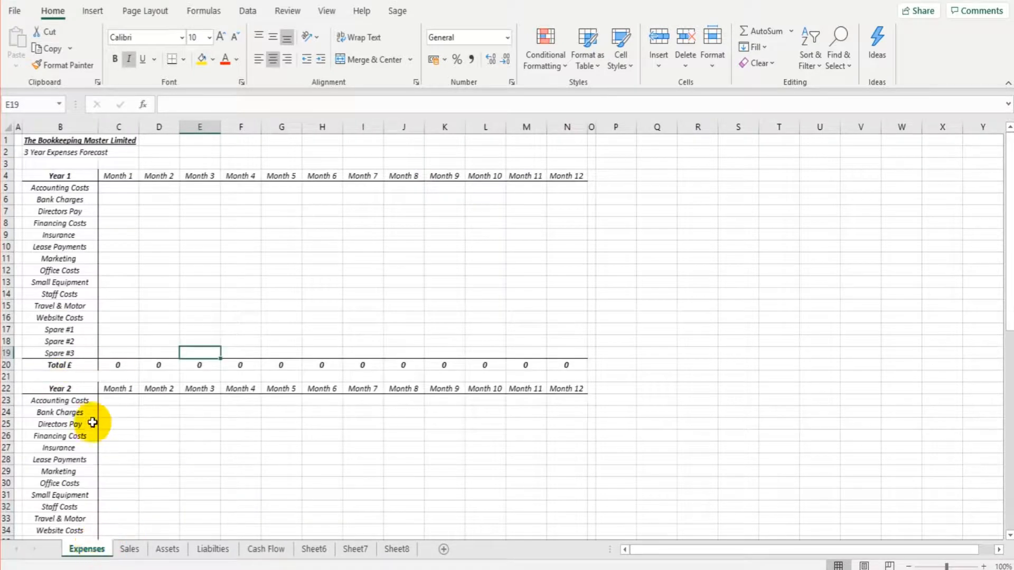
left_click(126, 546)
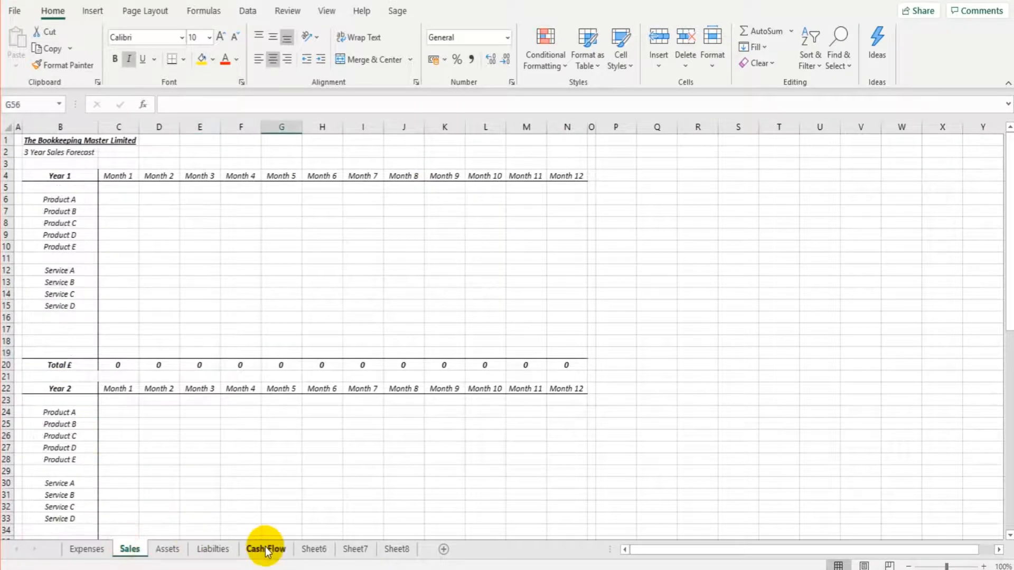
left_click(163, 550)
left_click(208, 549)
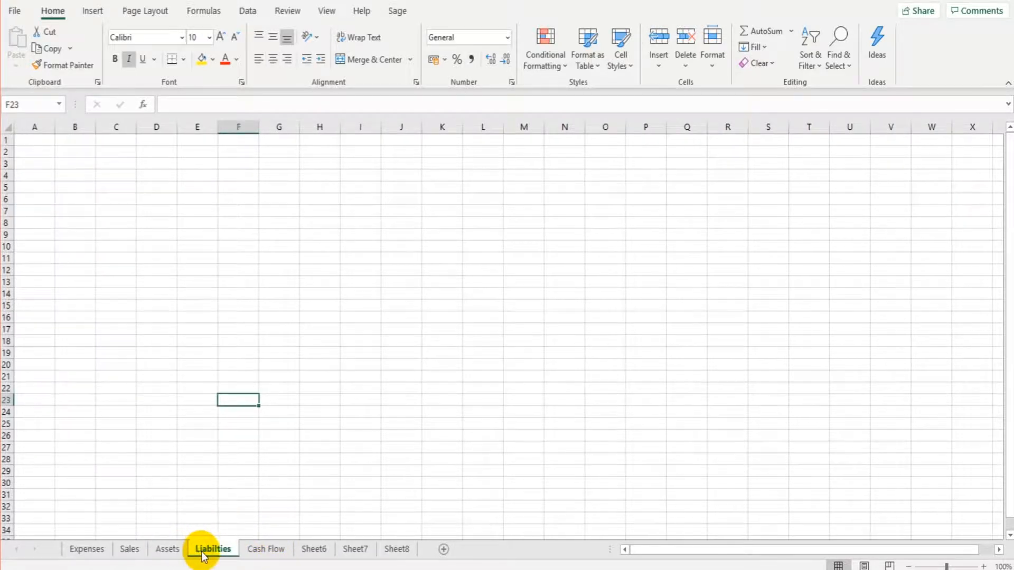
left_click(96, 549)
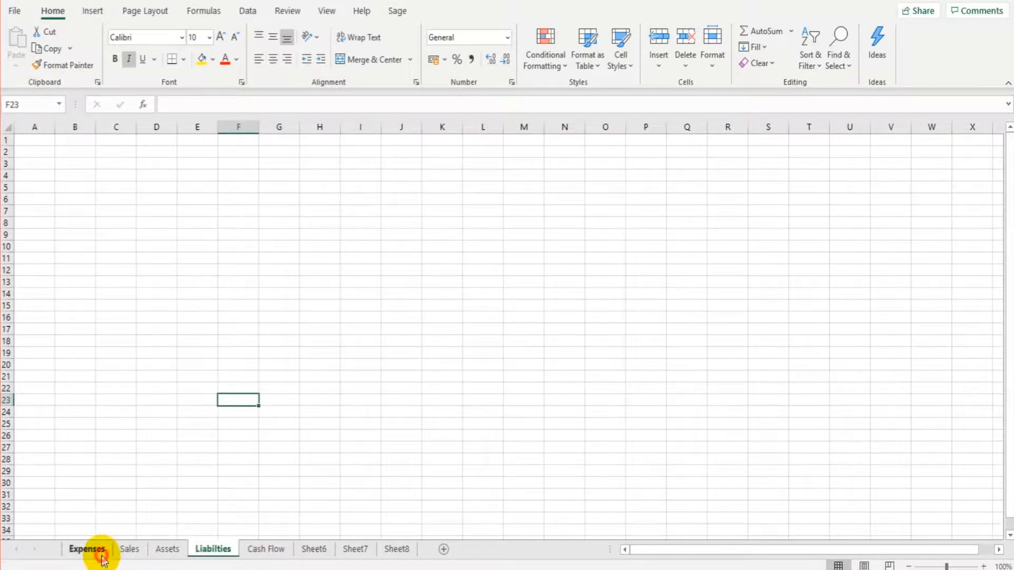
left_click(132, 549)
left_click(168, 549)
left_click(206, 549)
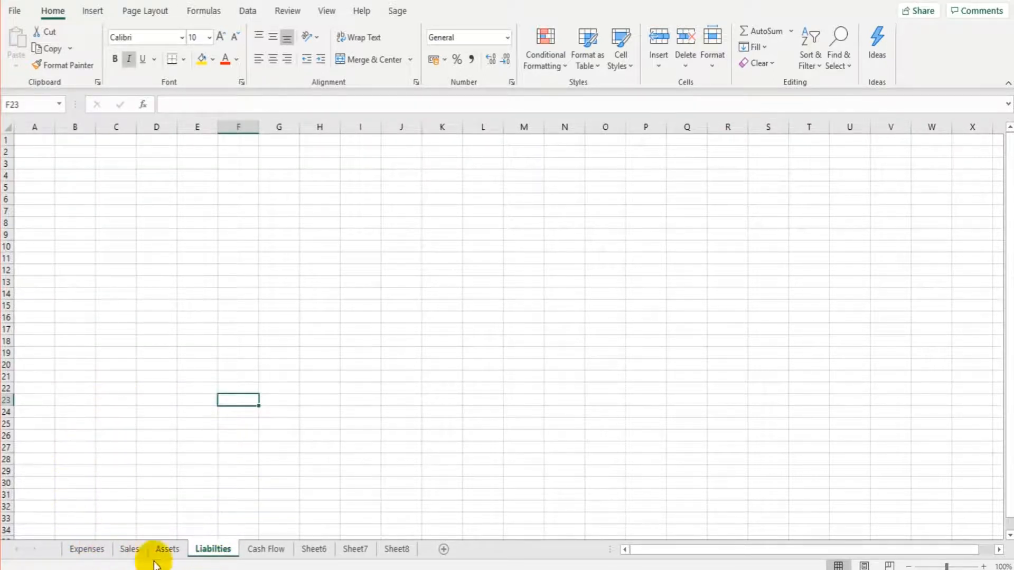
left_click(251, 550)
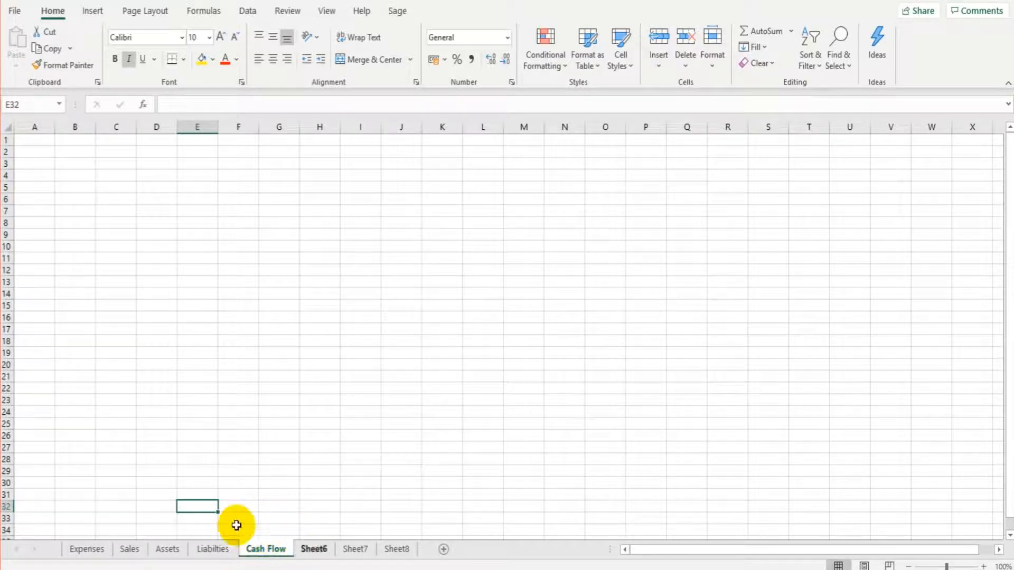
left_click(304, 270)
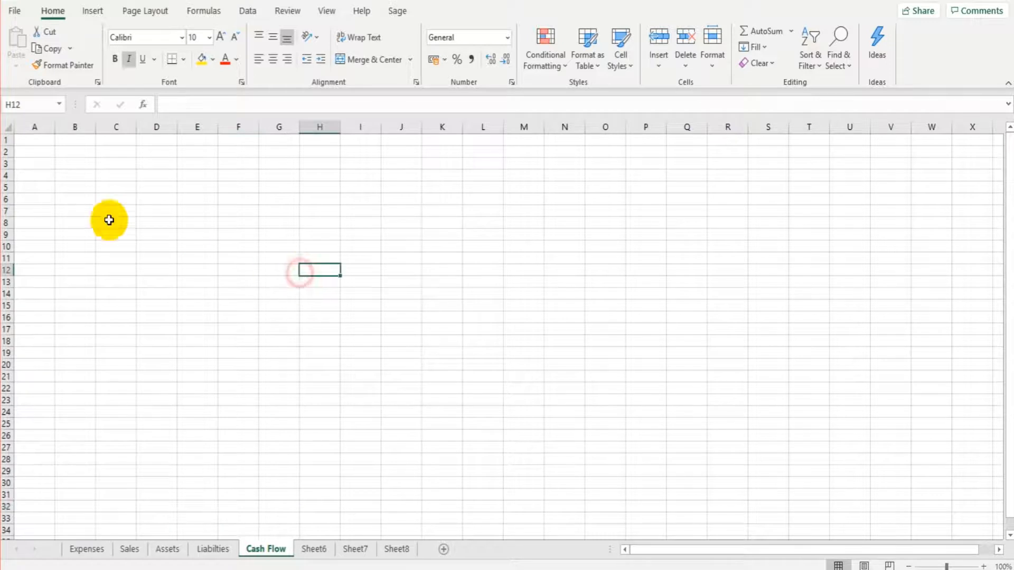
left_click(168, 548)
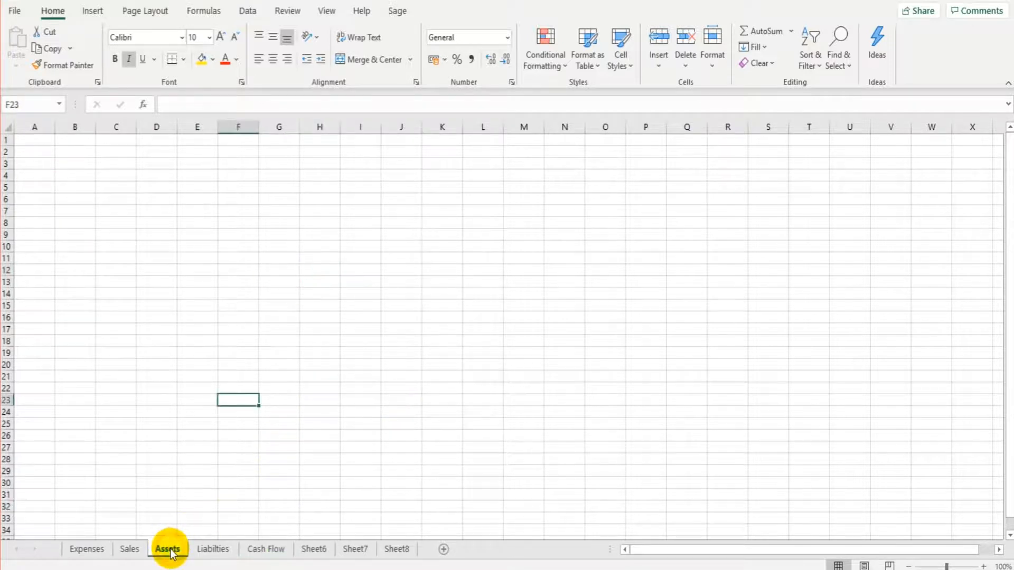
left_click(204, 551)
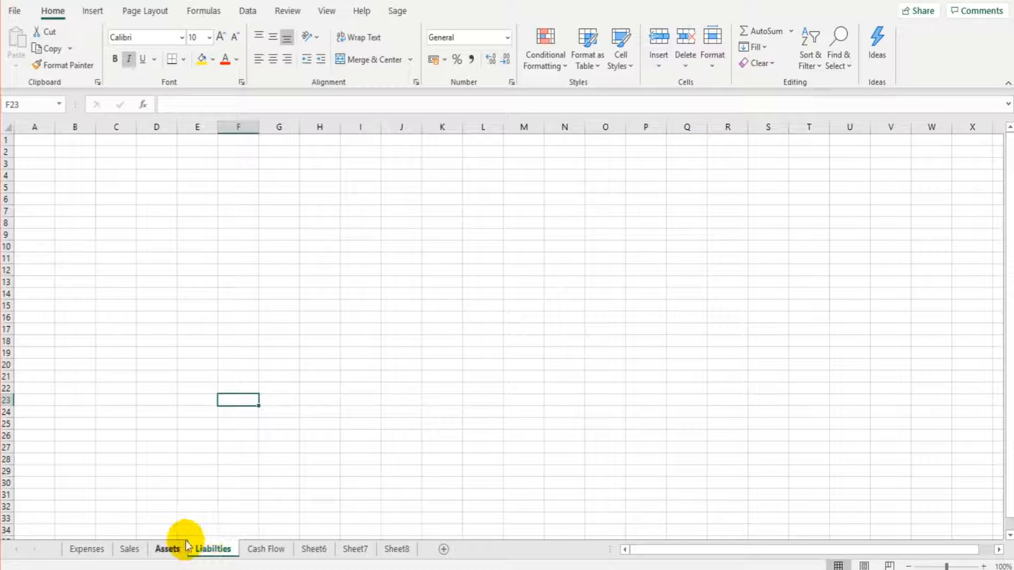
- Copy the entire contents of the Sales sheet and paste them over the whole Assets sheet
left_click(136, 551)
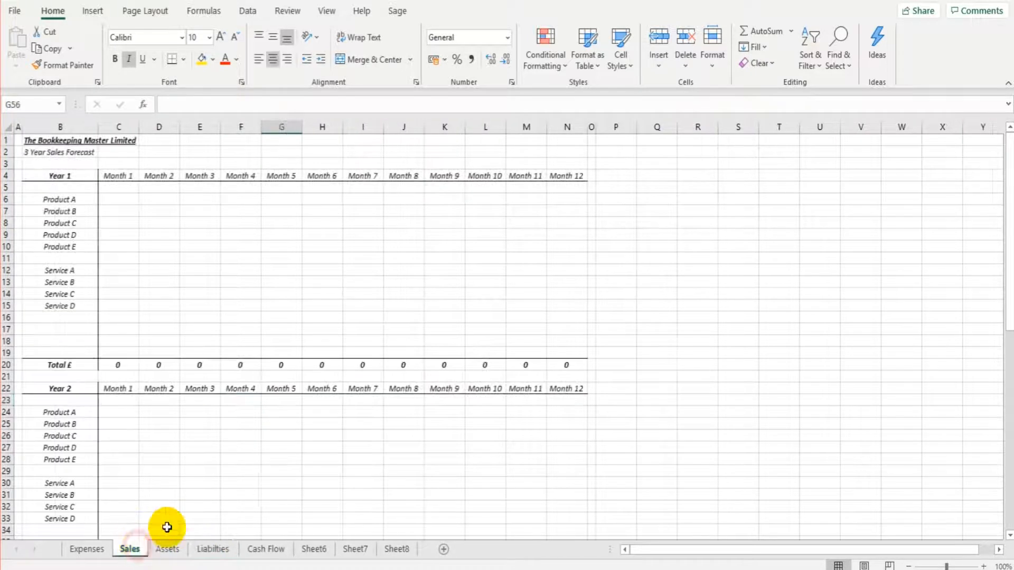
left_click(7, 129)
right_click(8, 131)
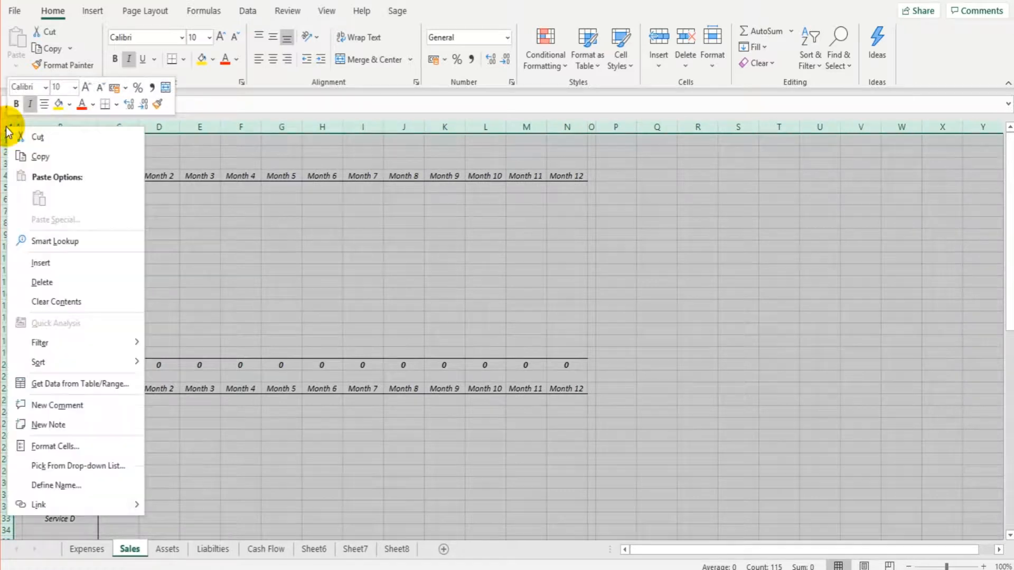
left_click(40, 157)
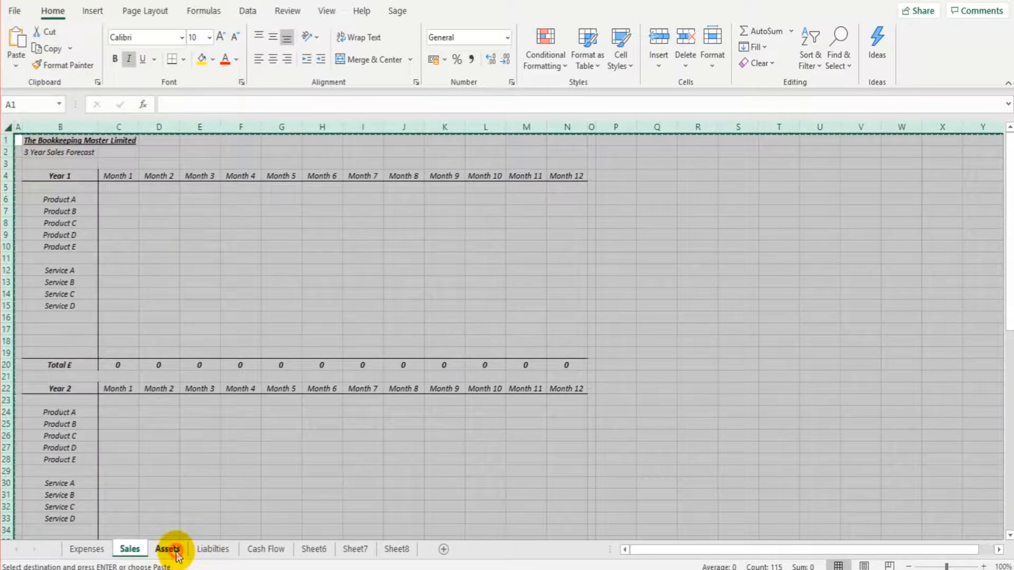
left_click(168, 550)
left_click(8, 128)
right_click(8, 129)
left_click(40, 199)
left_click(227, 279)
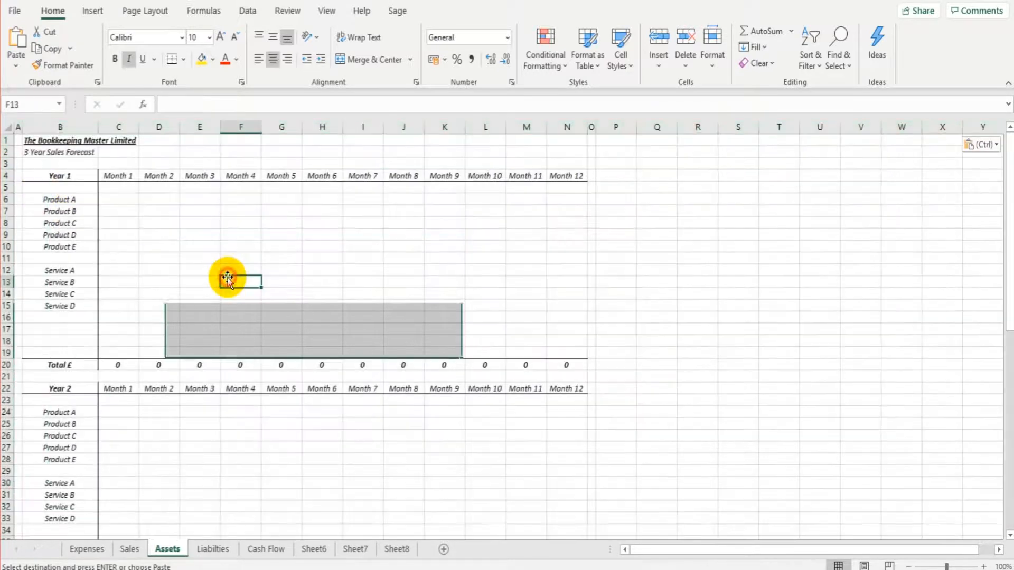
- Change the subtitle in cell B2 of the Assets sheet to "3 Year Asset Forecast"
left_click(94, 140)
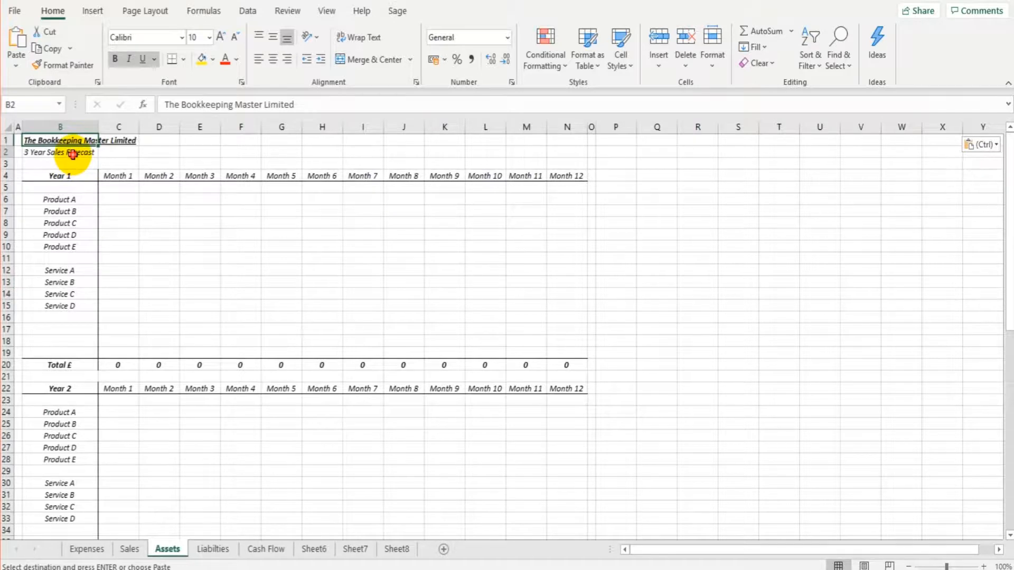
left_click(72, 154)
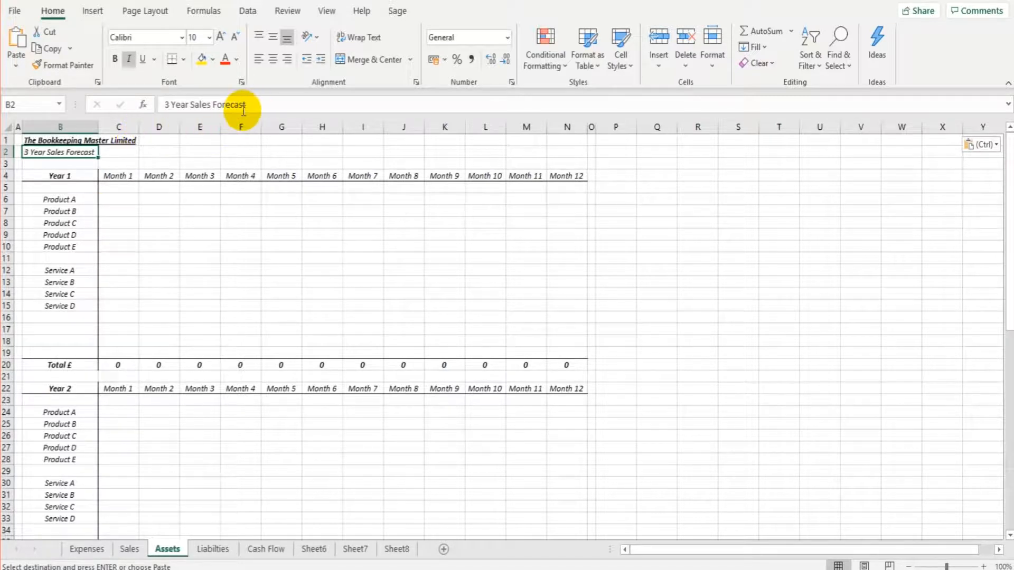
double_click(195, 104)
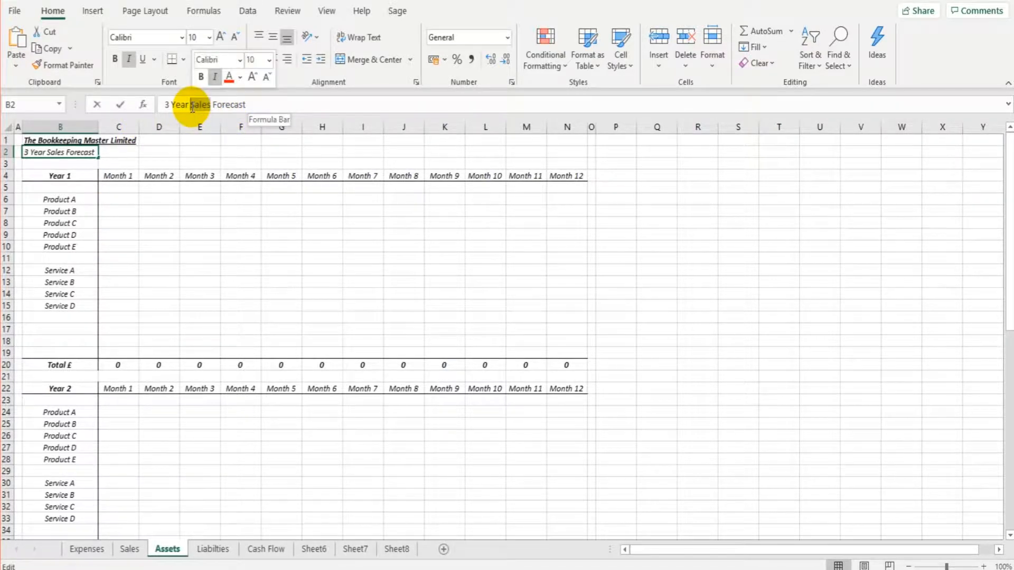
type("Asset")
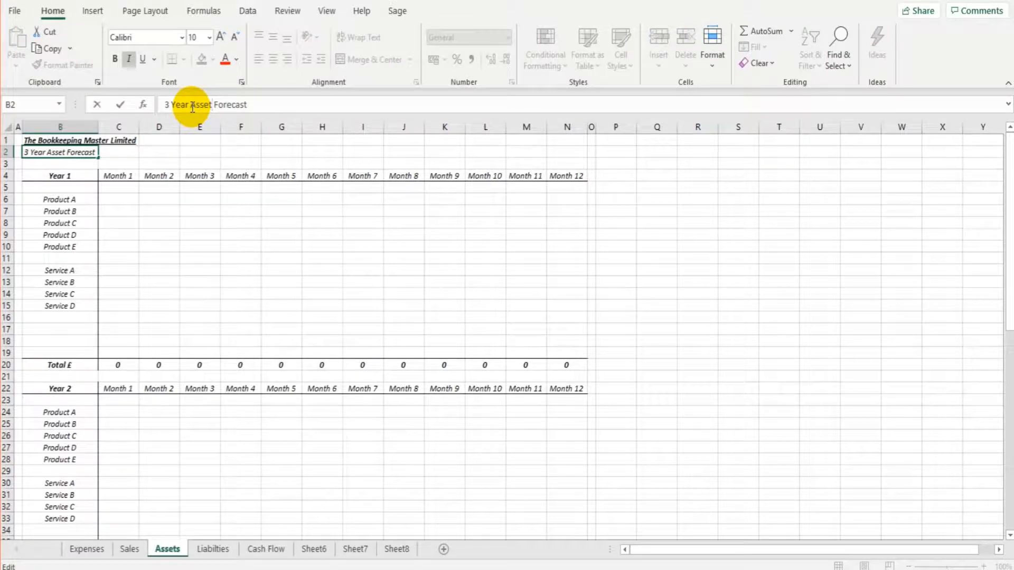
key("Return")
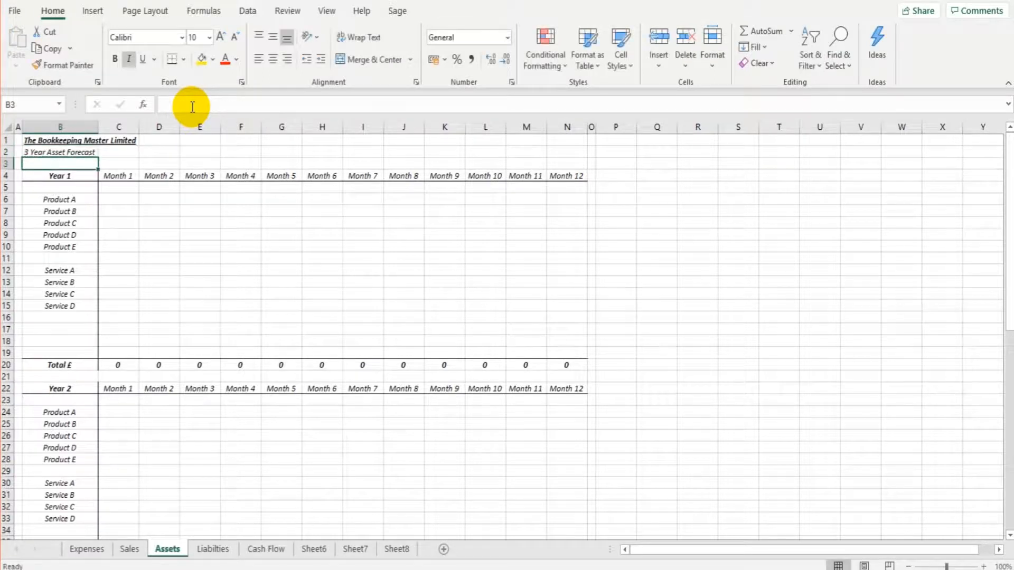
- Review the Expenses and Sales sheets and the full layout of the Assets sheet
left_click(97, 549)
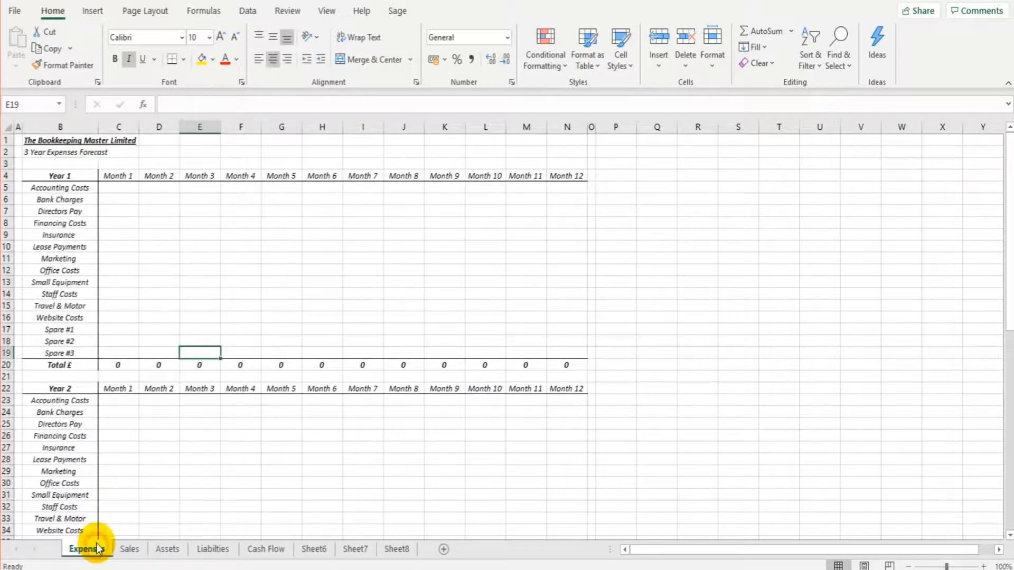
left_click(130, 549)
left_click(160, 459)
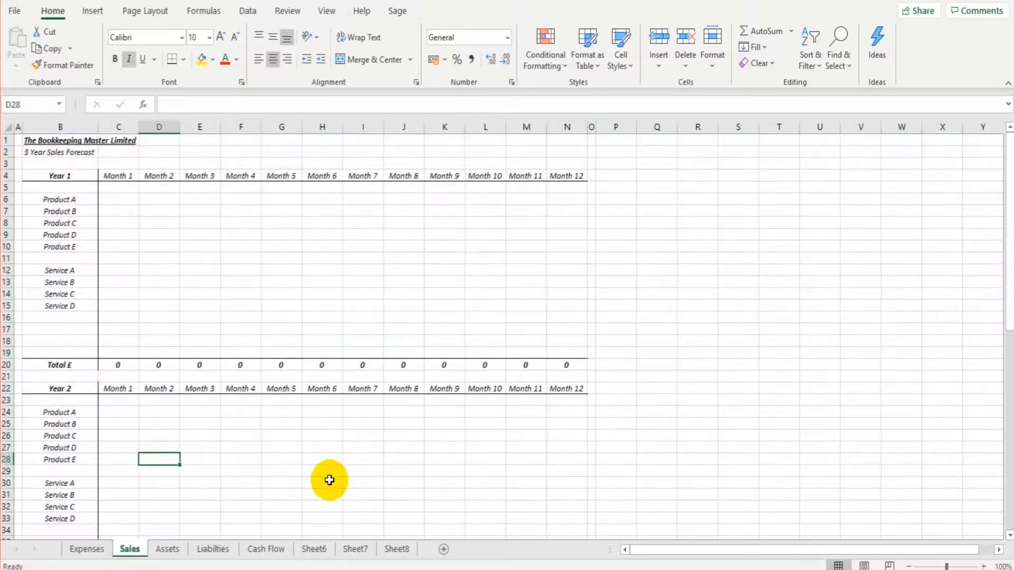
left_click(168, 549)
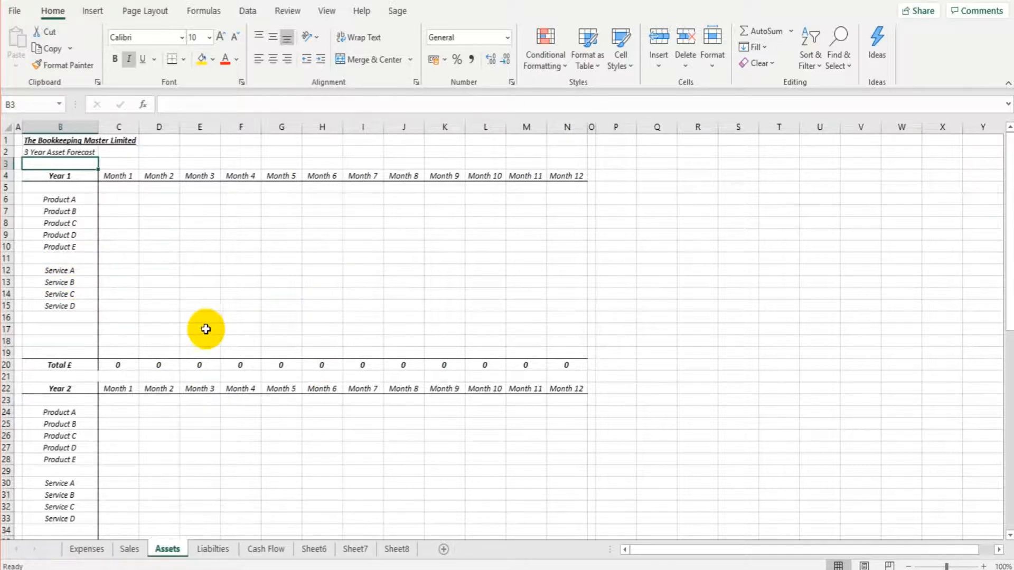
scroll(275, 359, "down", 4)
scroll(270, 366, "up", 4)
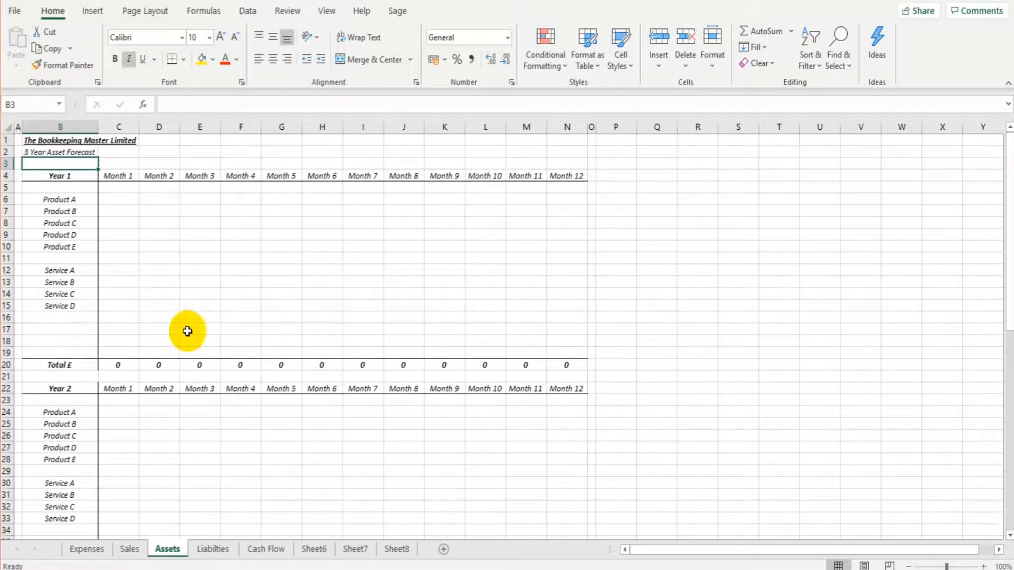
- Replace the first three Year 1 row labels in B6:B8 of the Assets sheet with Property, Computer Equipment and Machinery
left_click(71, 199)
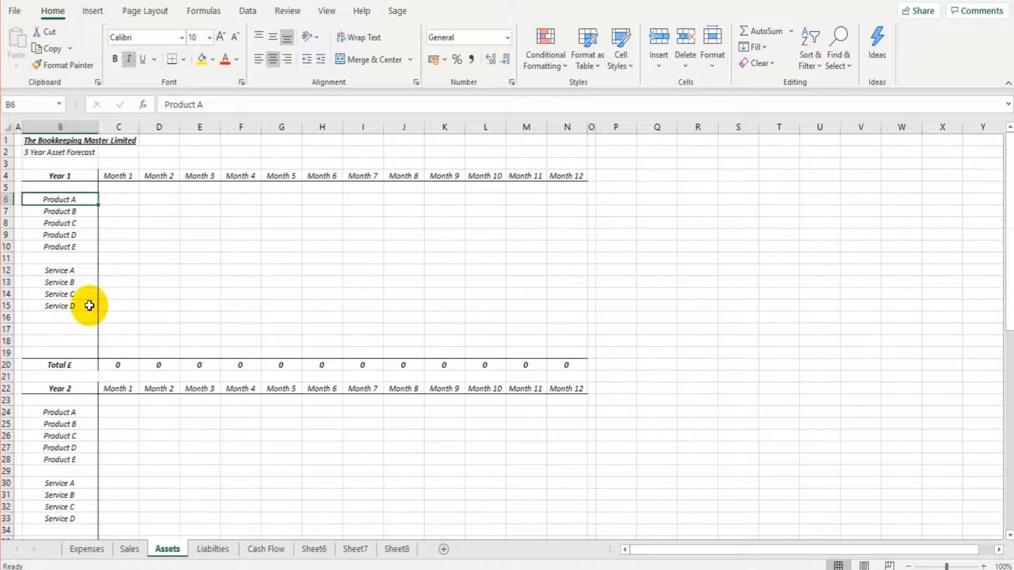
type("Prop")
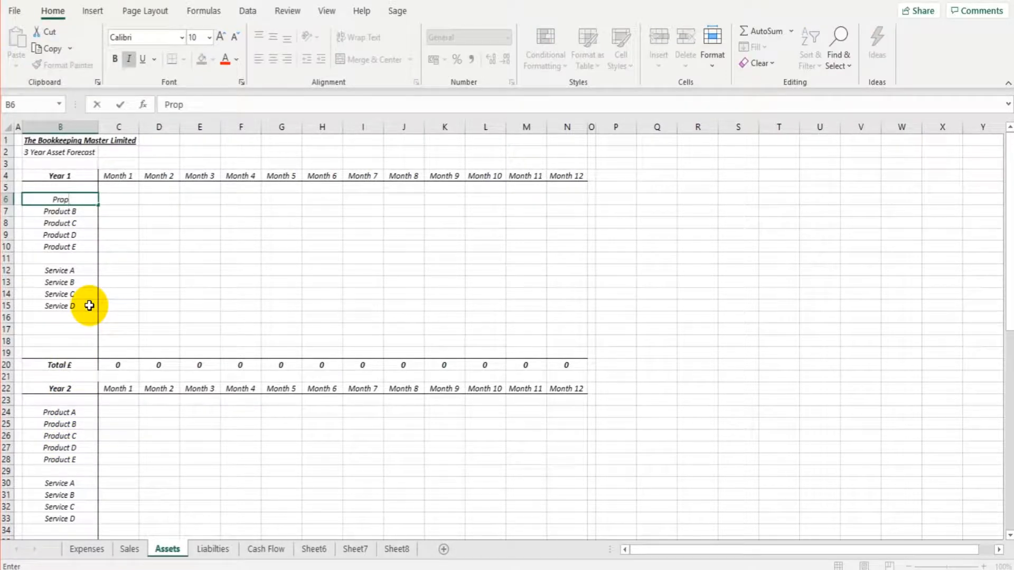
type("erty")
key("Return")
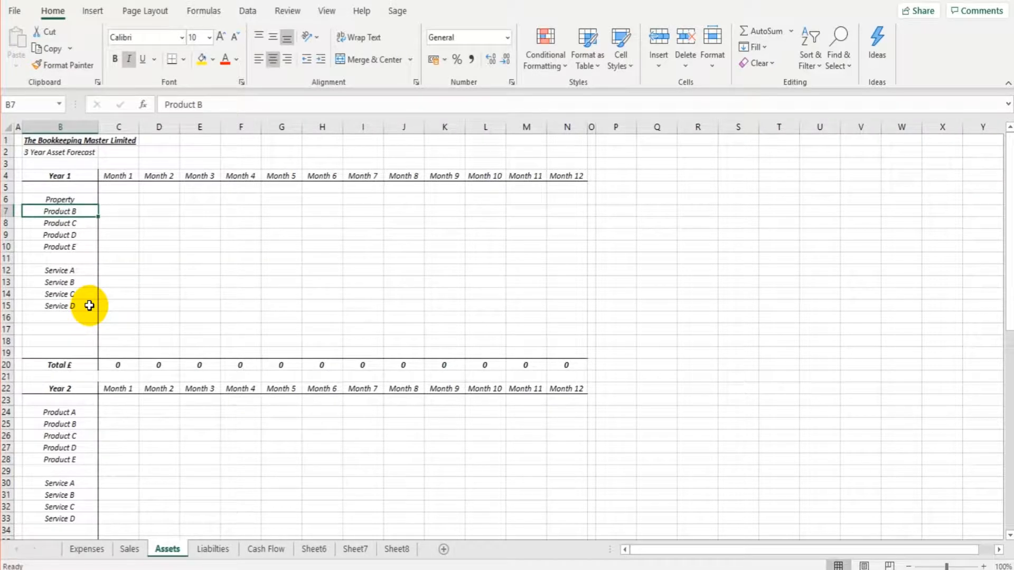
type("Computer Equipment")
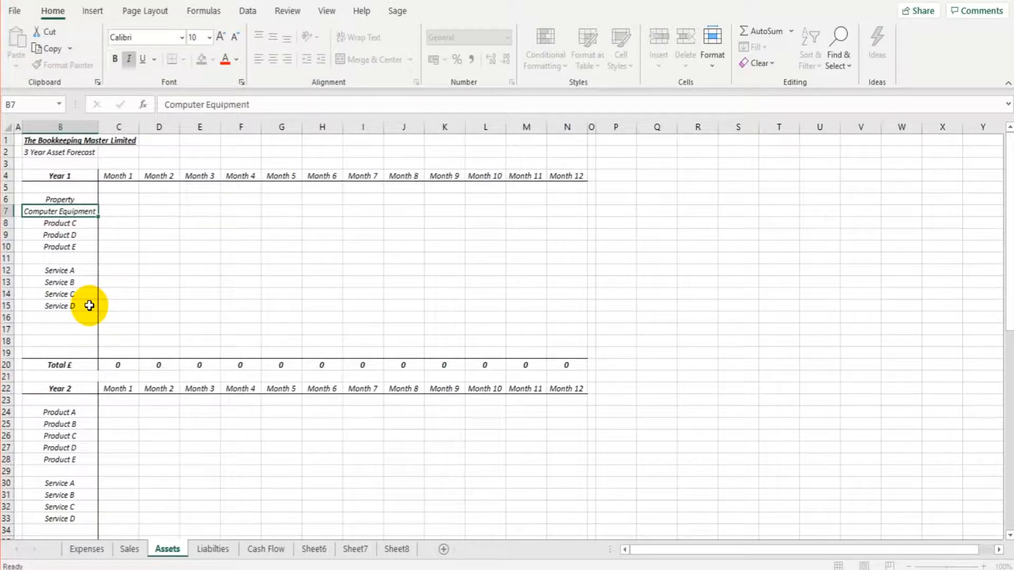
key("Return")
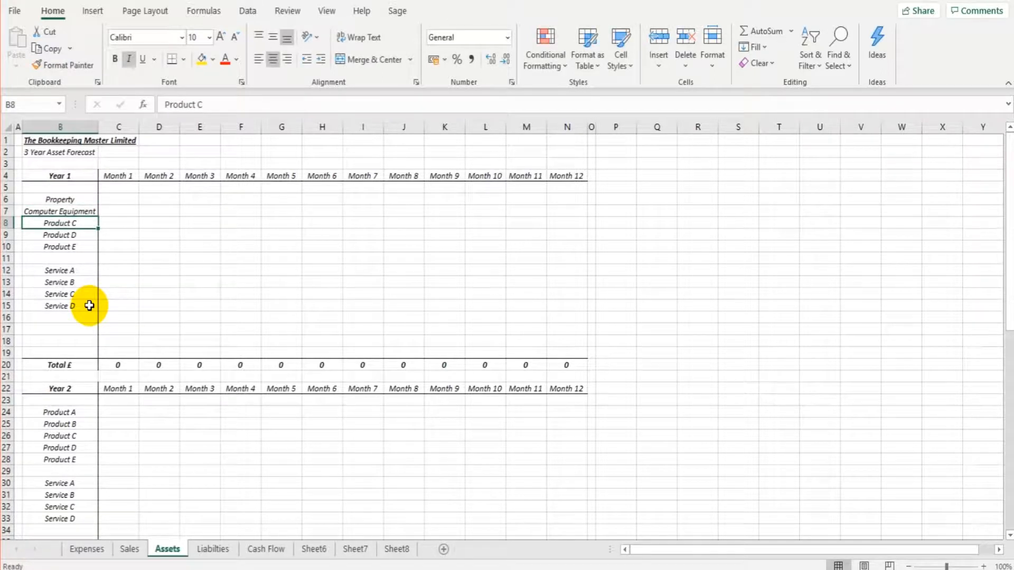
type("Machin")
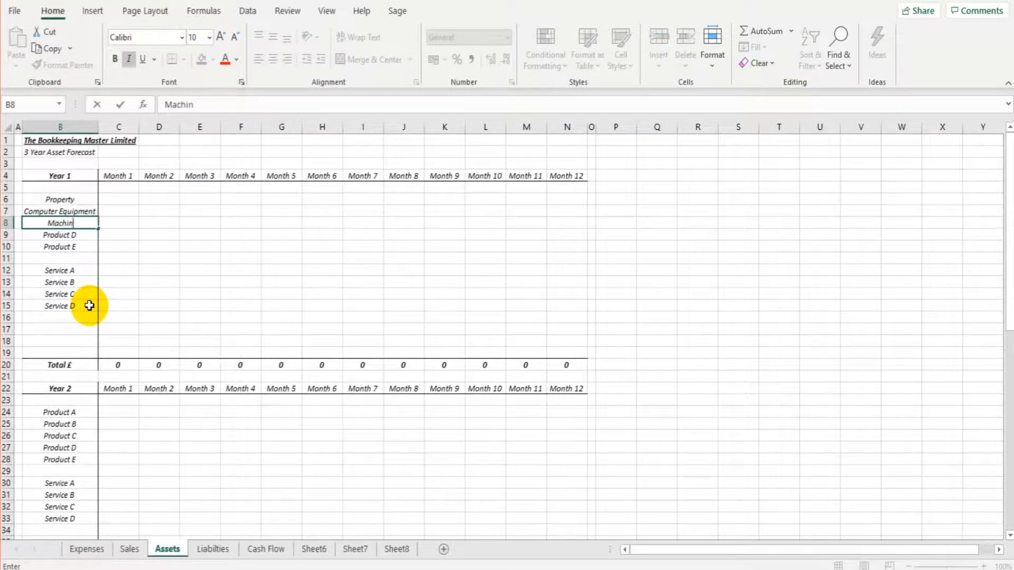
key("Return")
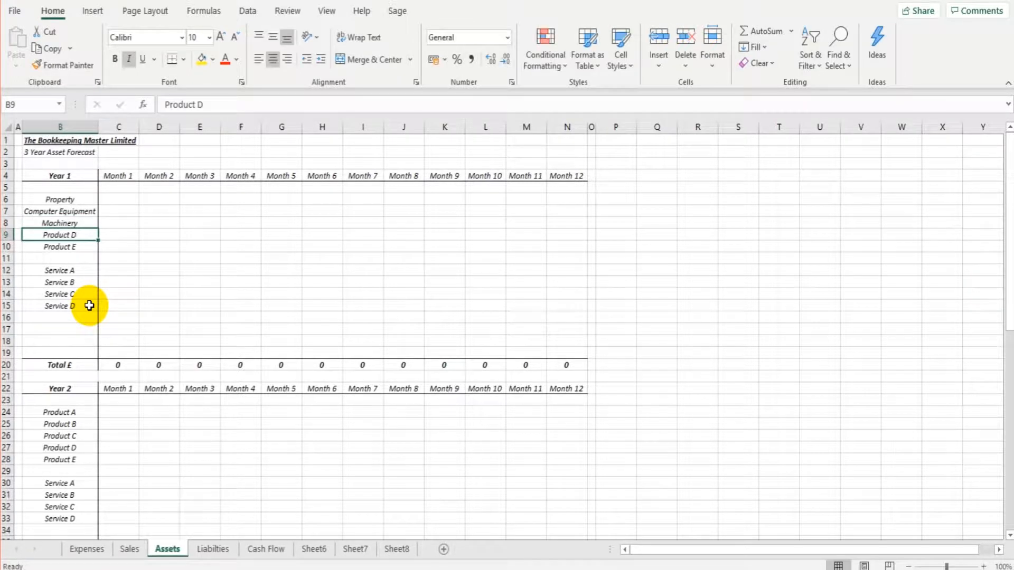
- Clear the leftover Product and Service labels below Machinery in the Year 1 block of the Assets sheet
key("Delete")
key("Return")
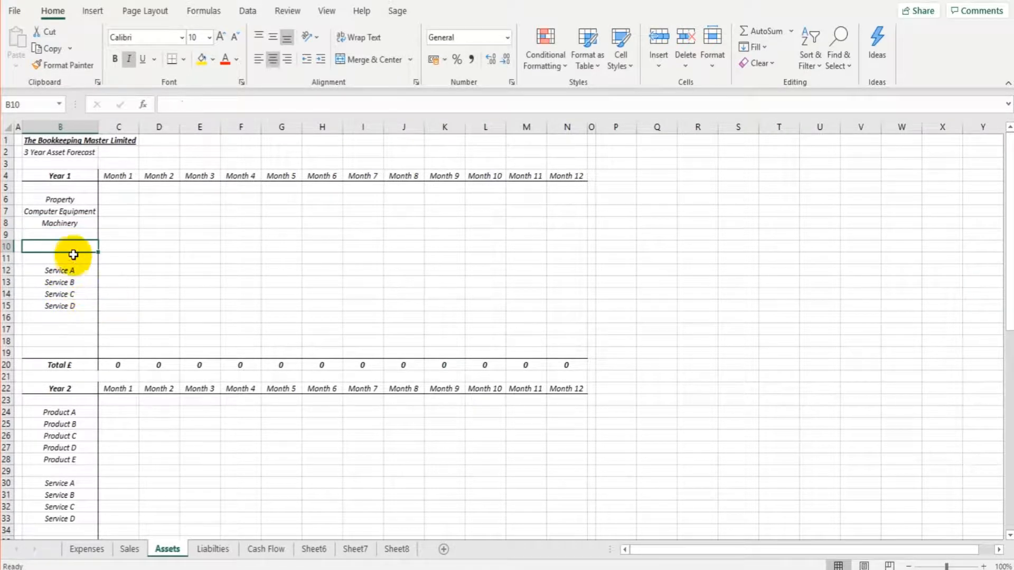
left_click_drag(75, 257, 75, 319)
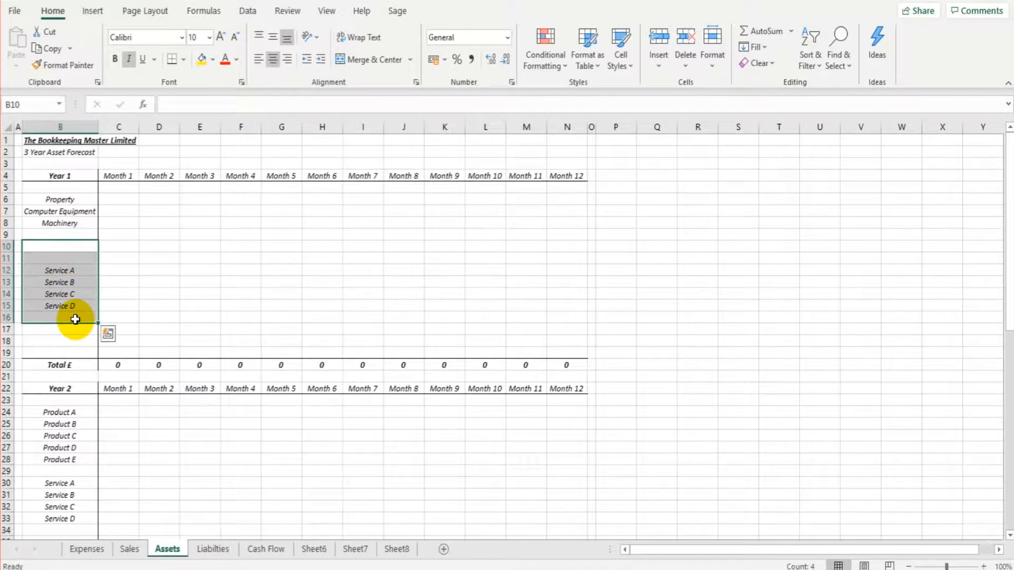
key("Delete")
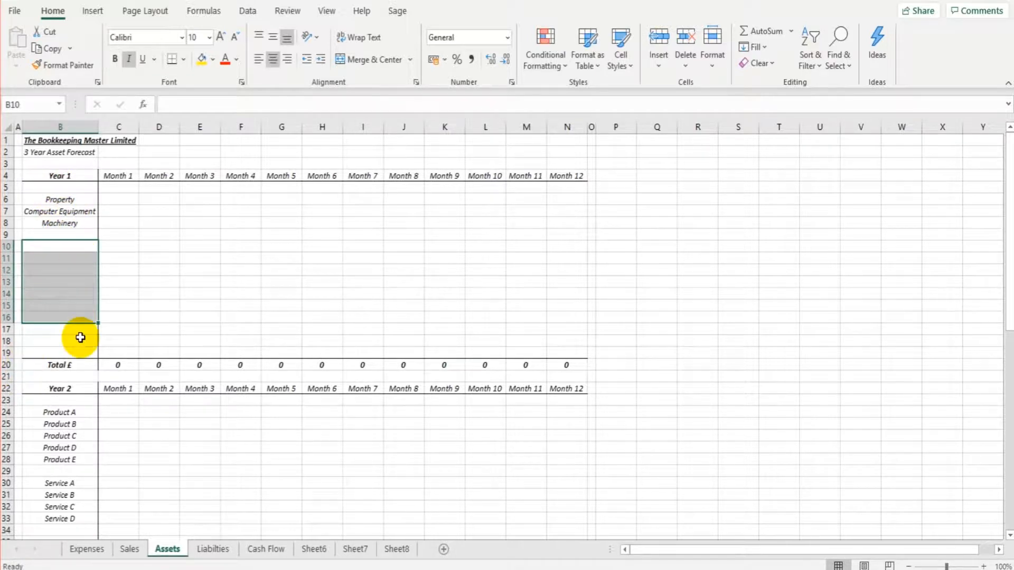
left_click(130, 547)
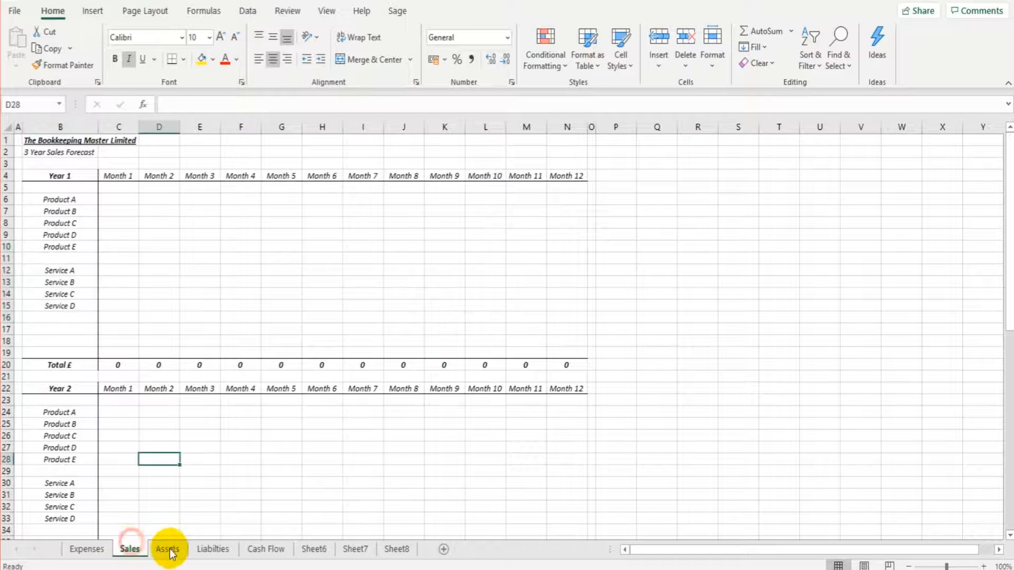
left_click(165, 549)
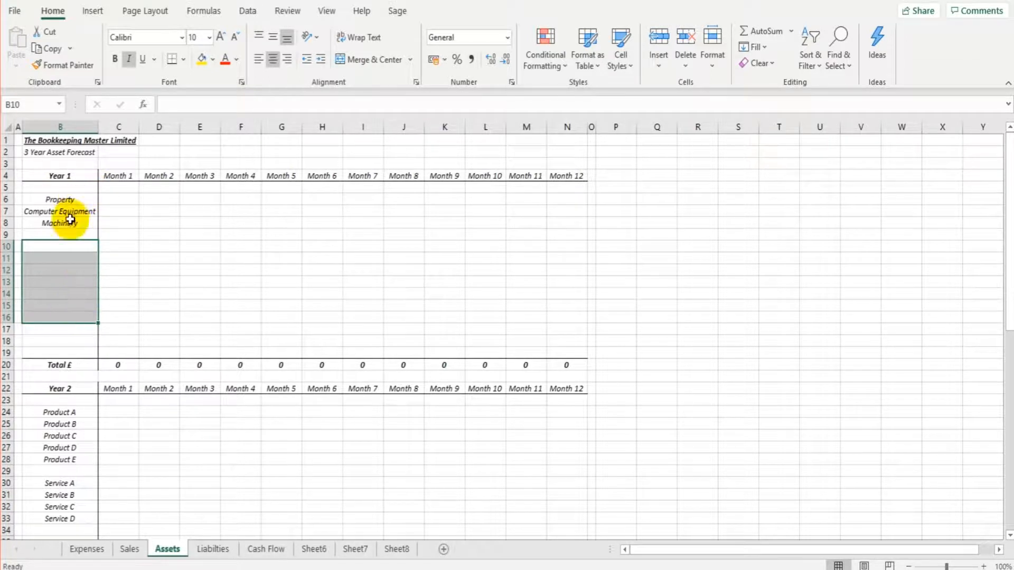
left_click(76, 198)
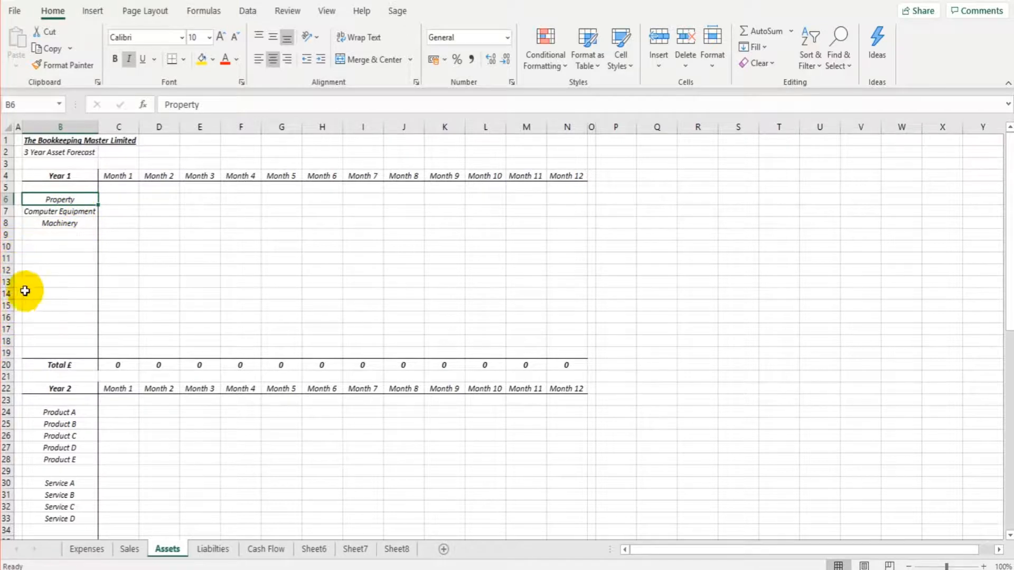
left_click(115, 246)
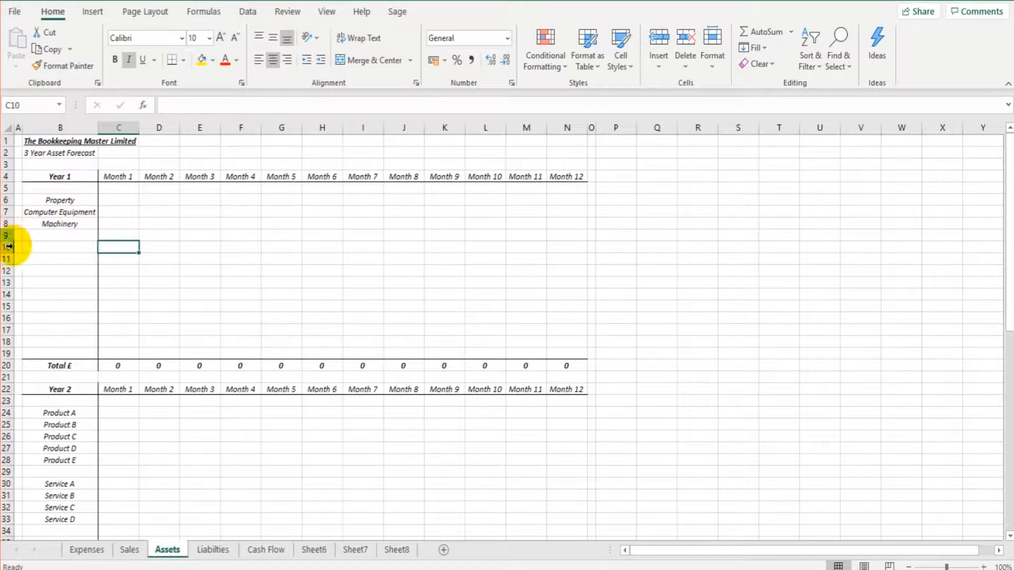
- Delete the empty rows 10 to 19 above the Year 1 total on the Assets sheet
left_click_drag(3, 247, 5, 351)
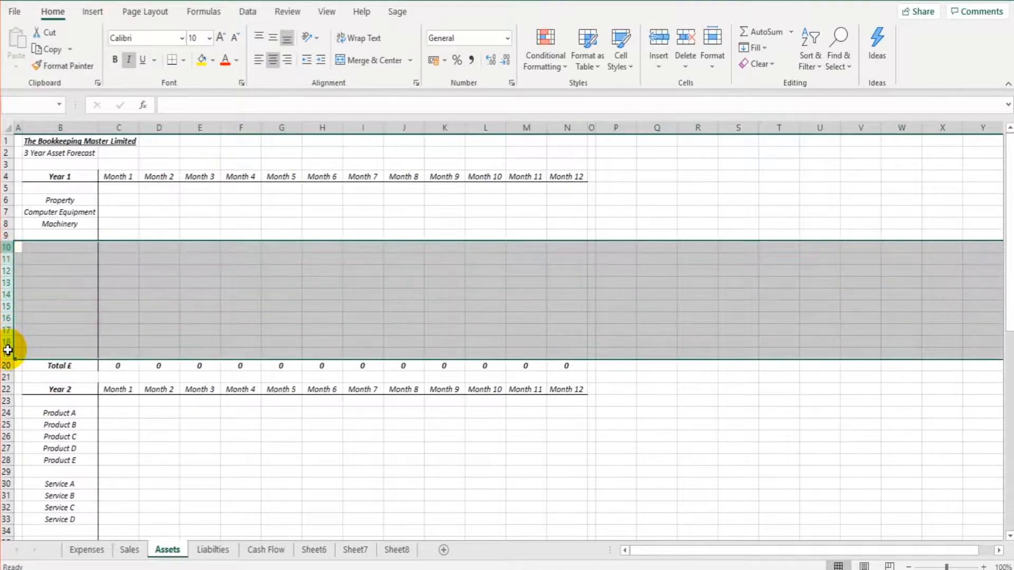
right_click(7, 267)
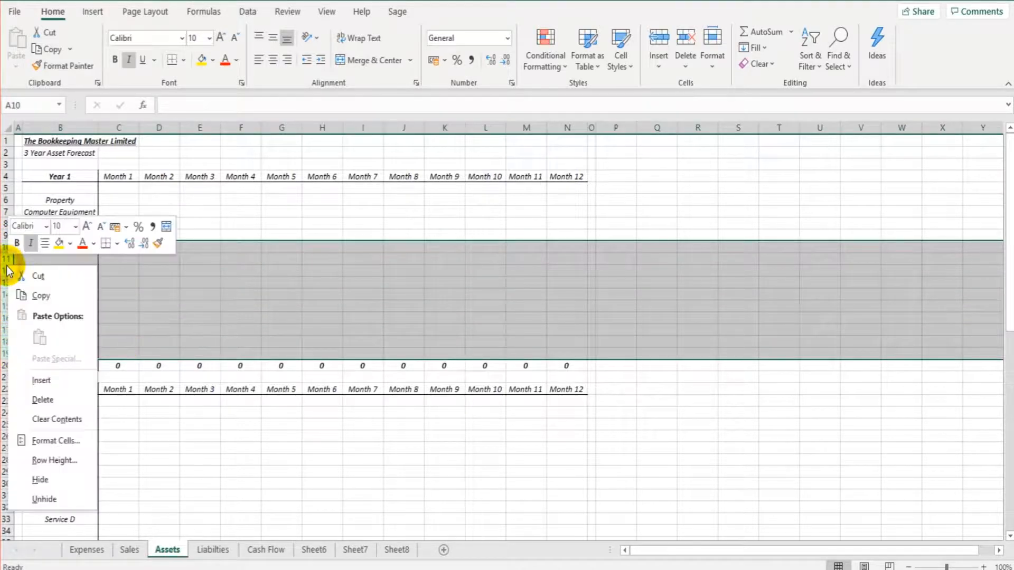
left_click(59, 399)
left_click(156, 294)
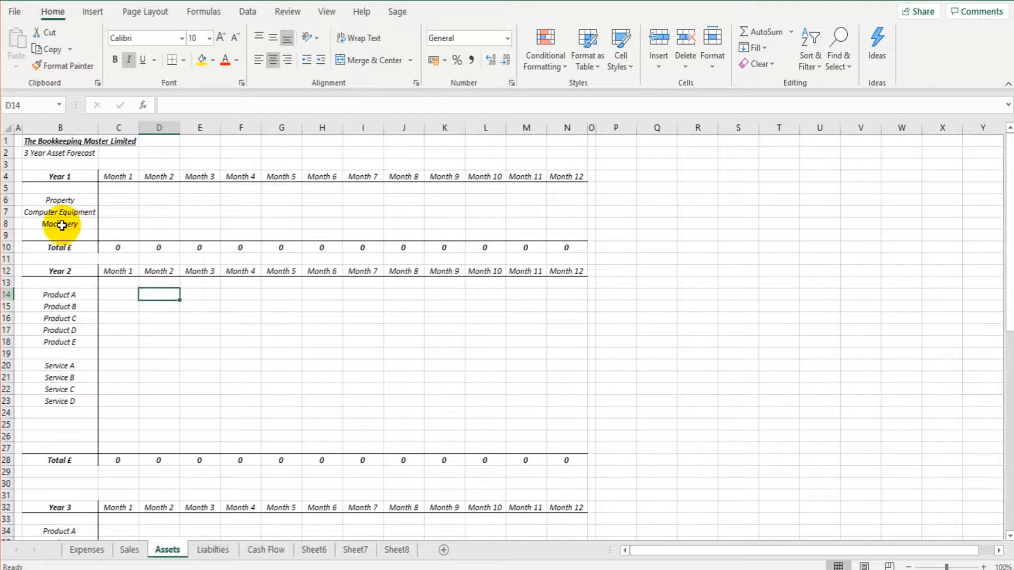
- Clear all Product and Service labels from column B of the Year 2 and Year 3 blocks
left_click_drag(84, 294, 76, 430)
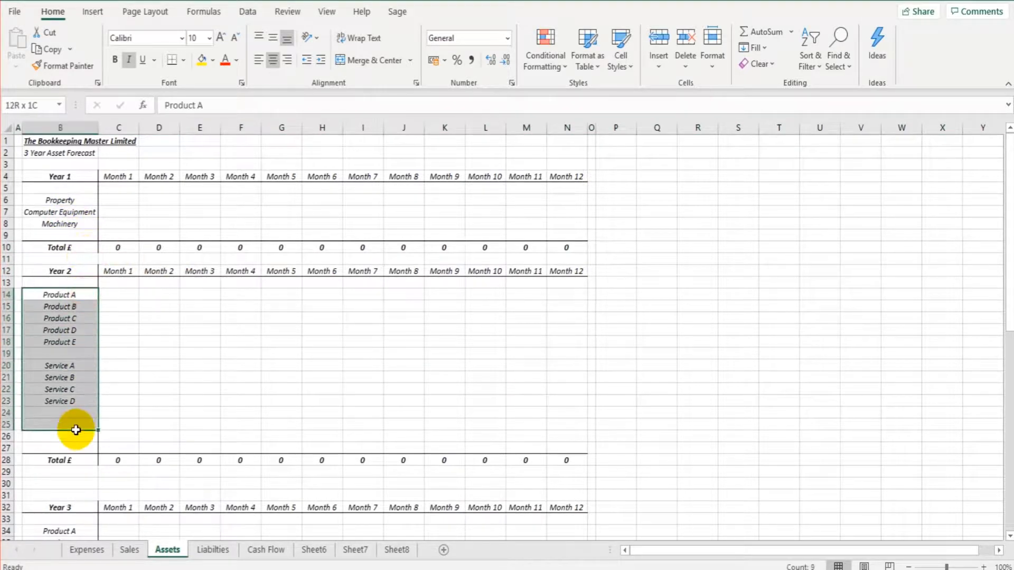
key("Delete")
scroll(84, 422, "down", 4)
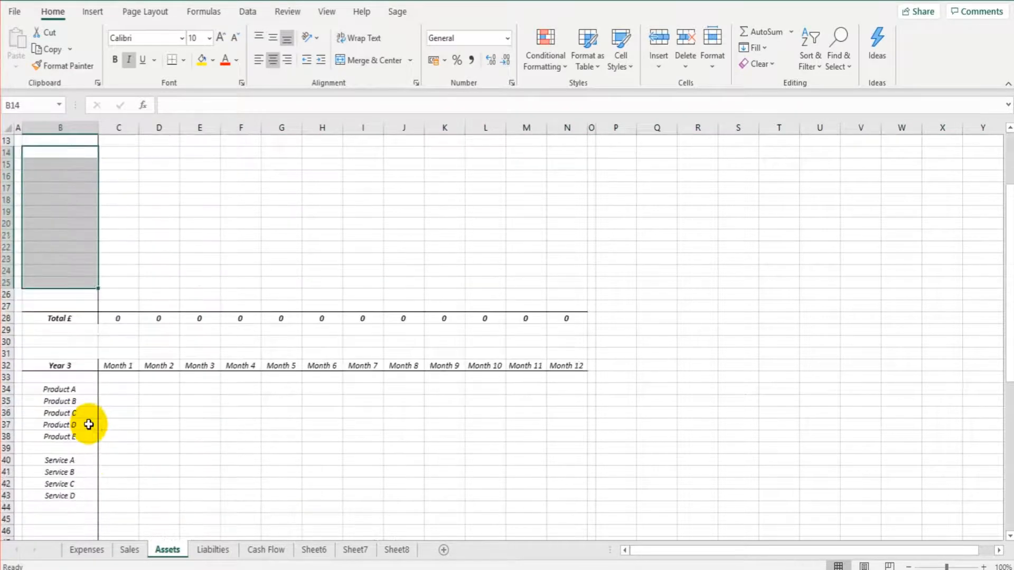
left_click_drag(75, 398, 74, 502)
key("Delete")
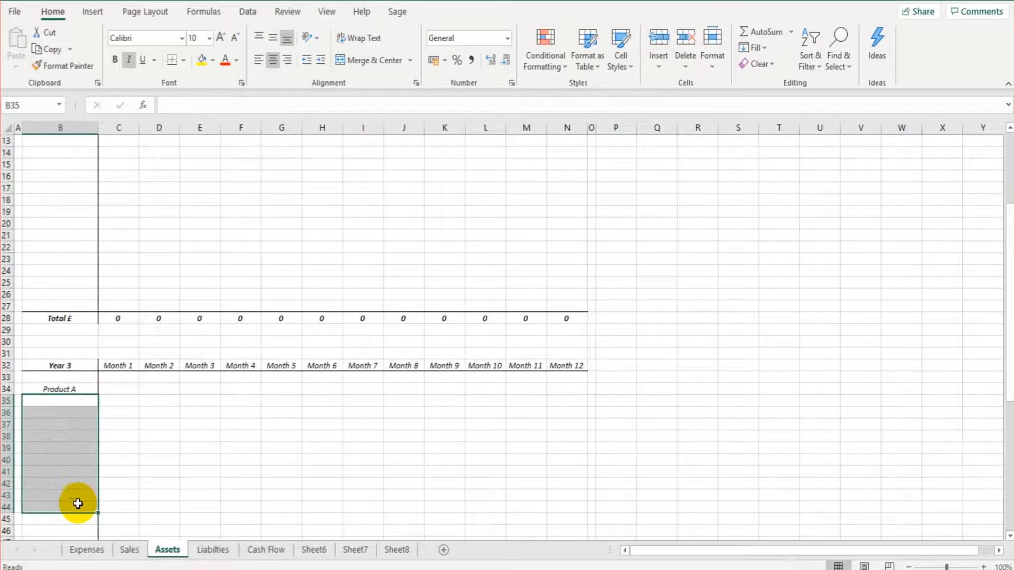
left_click(81, 391)
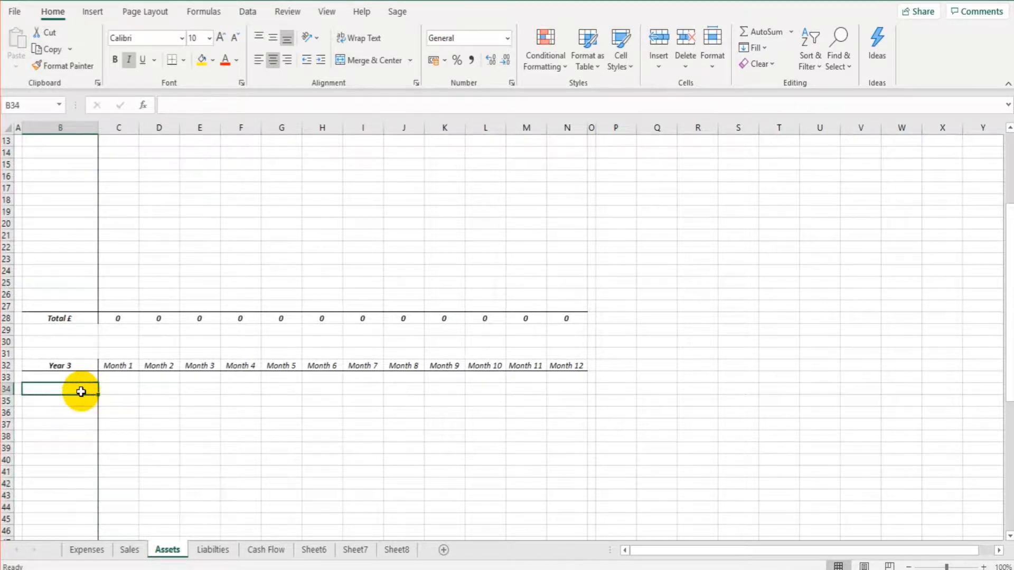
- Copy the three asset labels in B6:B8 into the Year 2 block at B14 and the Year 3 block at B34
scroll(79, 389, "up", 4)
left_click_drag(74, 199, 75, 223)
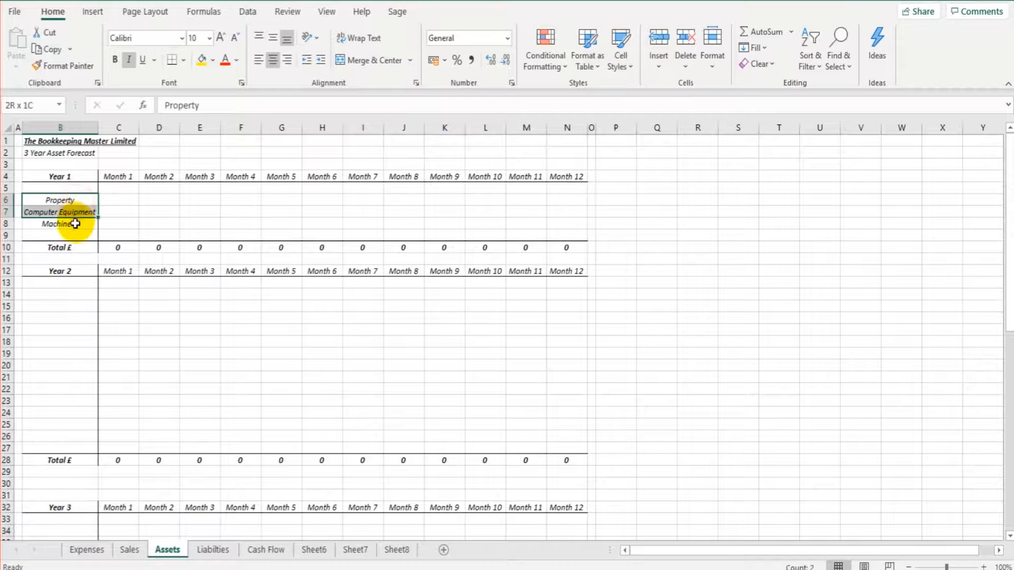
right_click(75, 216)
left_click(104, 192)
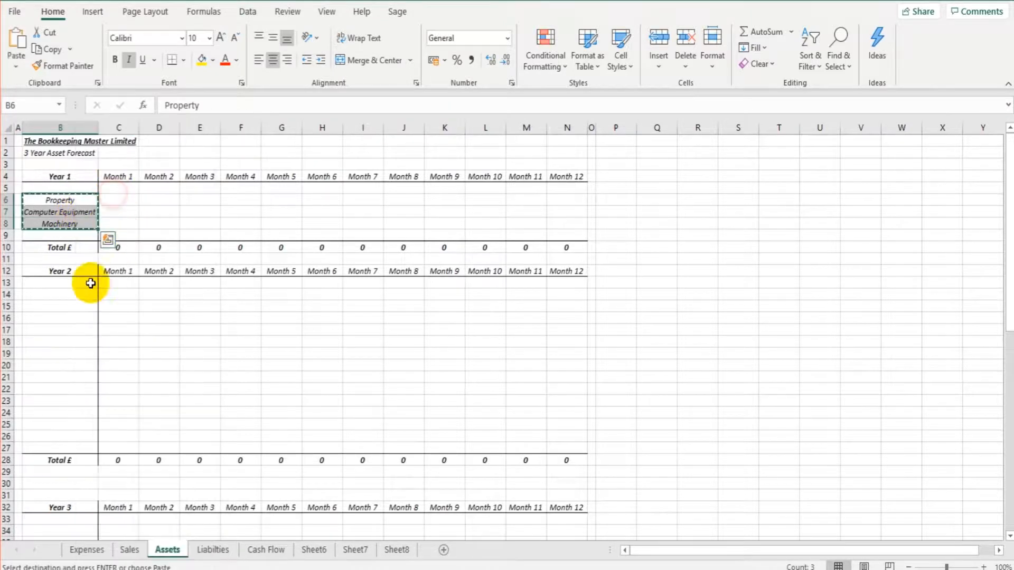
left_click(66, 293)
right_click(65, 293)
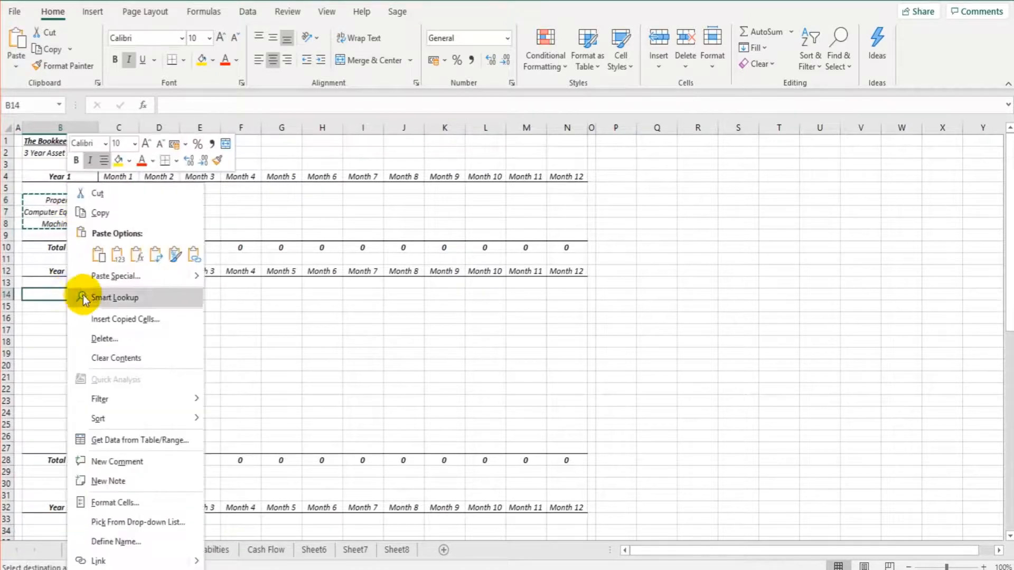
left_click(100, 254)
left_click(130, 364)
scroll(64, 428, "down", 3)
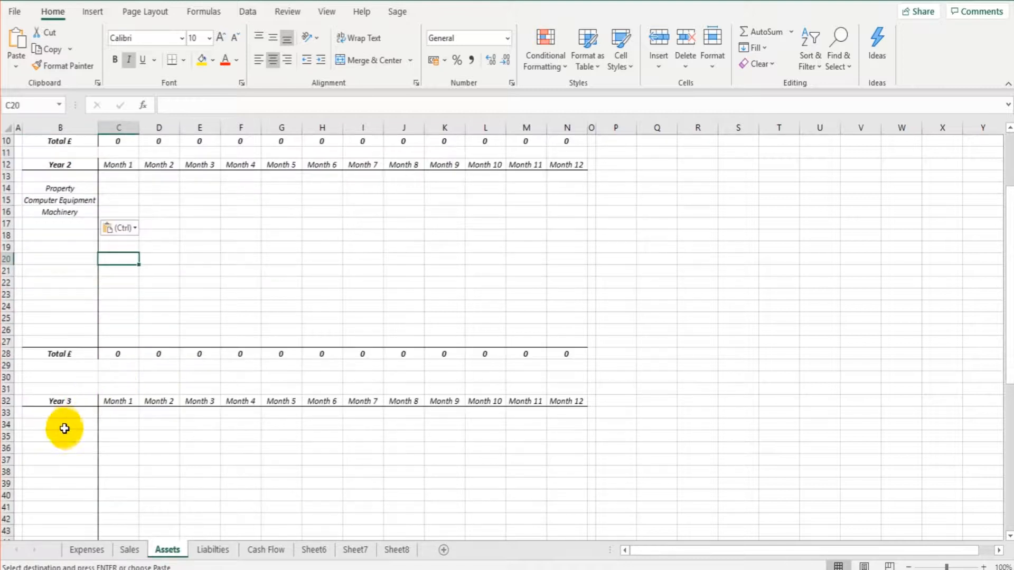
left_click(65, 428)
right_click(71, 425)
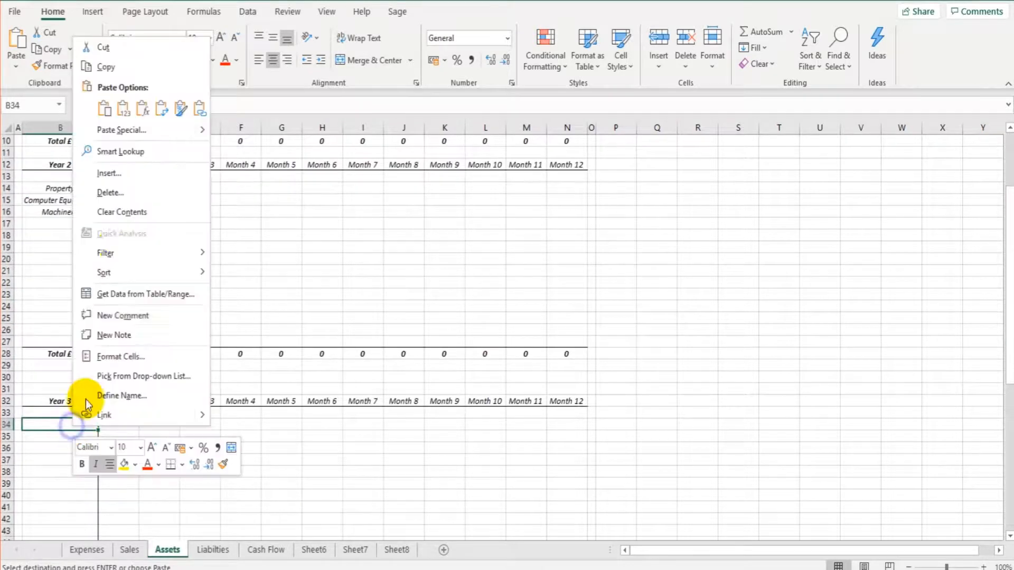
left_click(104, 110)
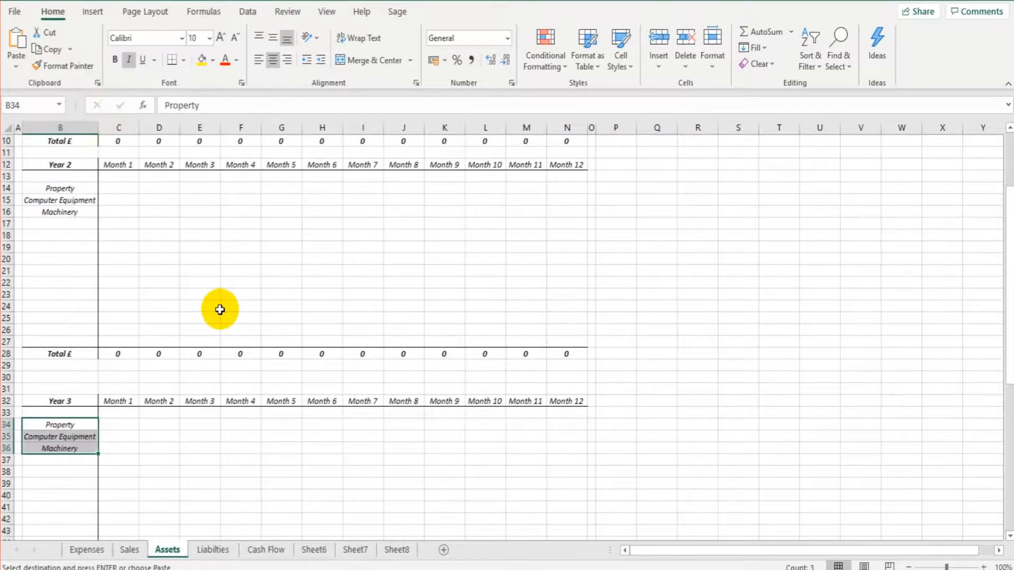
- Delete the empty rows 18 to 27 above the Year 2 total
scroll(220, 310, "up", 3)
left_click(199, 319)
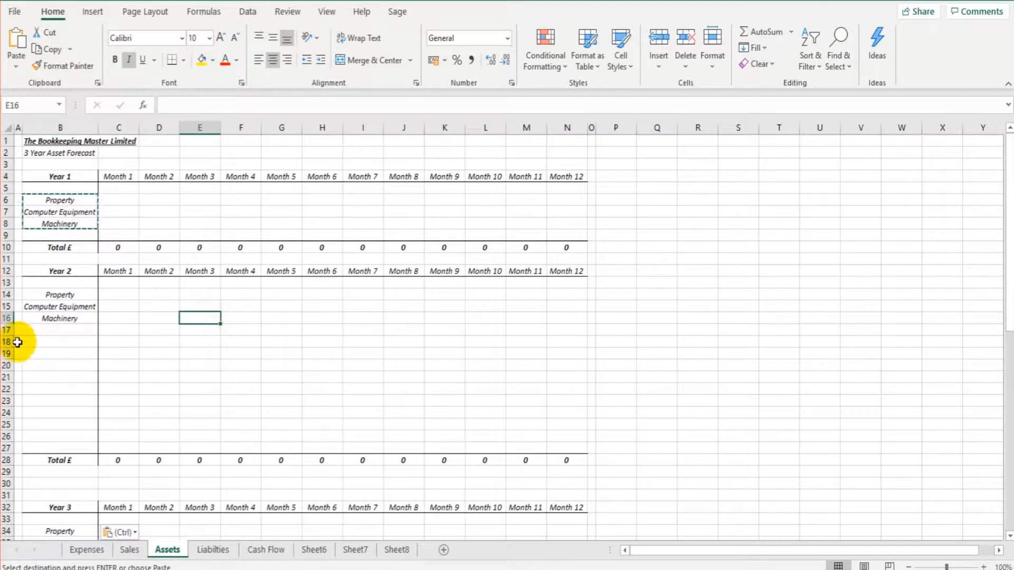
left_click_drag(7, 341, 7, 447)
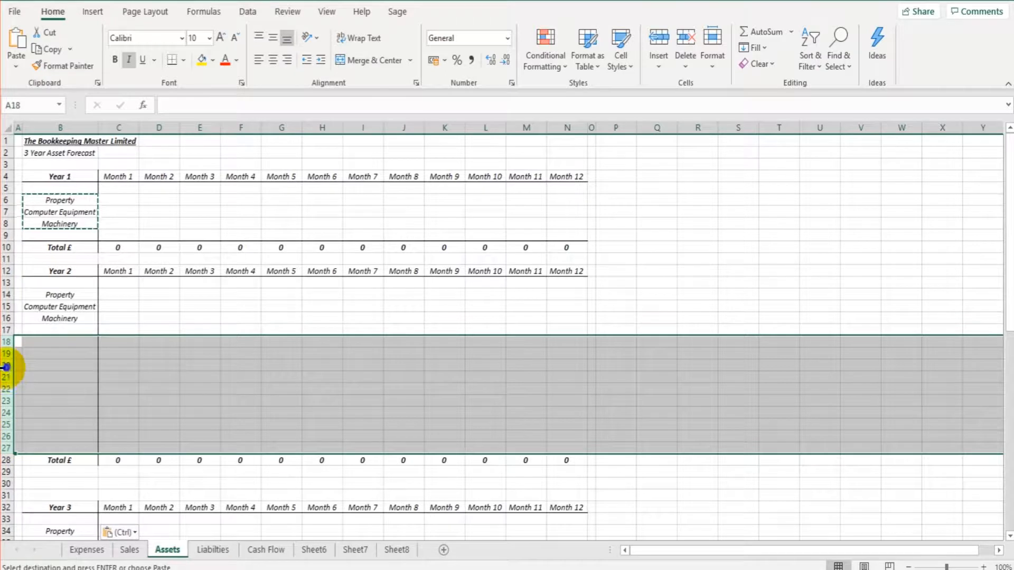
right_click(7, 372)
left_click(42, 257)
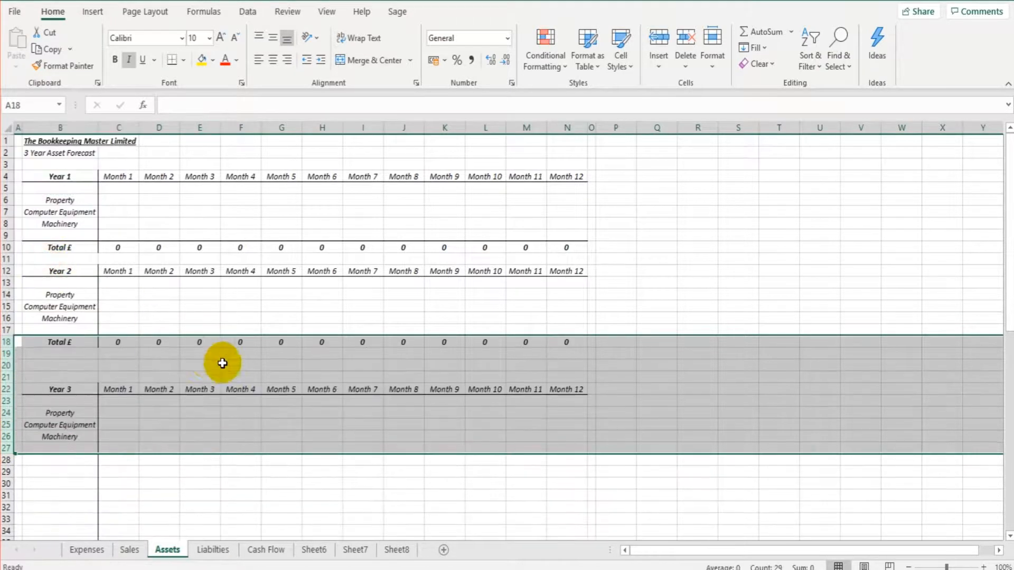
left_click(222, 363)
- Delete the empty rows 28 to 37 above the Year 3 total
scroll(52, 436, "down", 2)
left_click_drag(9, 390, 9, 495)
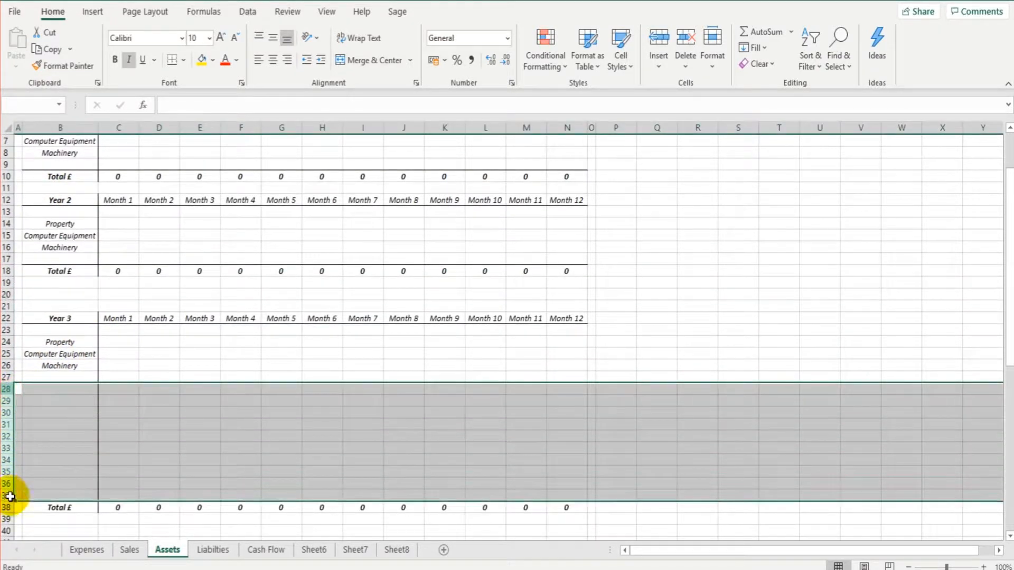
right_click(9, 405)
left_click(58, 296)
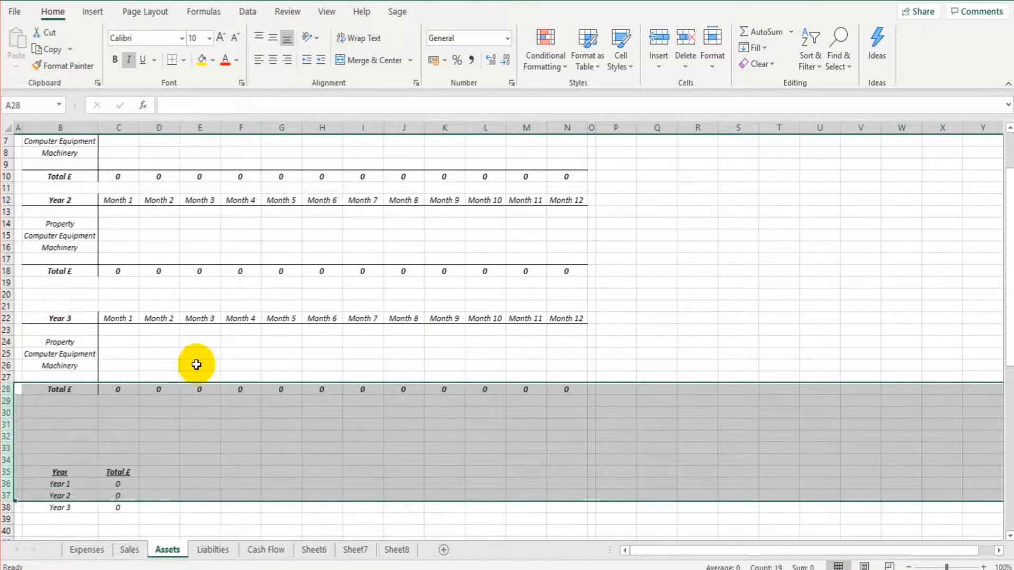
left_click(200, 365)
- Enter test values of 500 for Year 1 Computer Equipment in Month 2 and Month 5
scroll(199, 365, "up", 2)
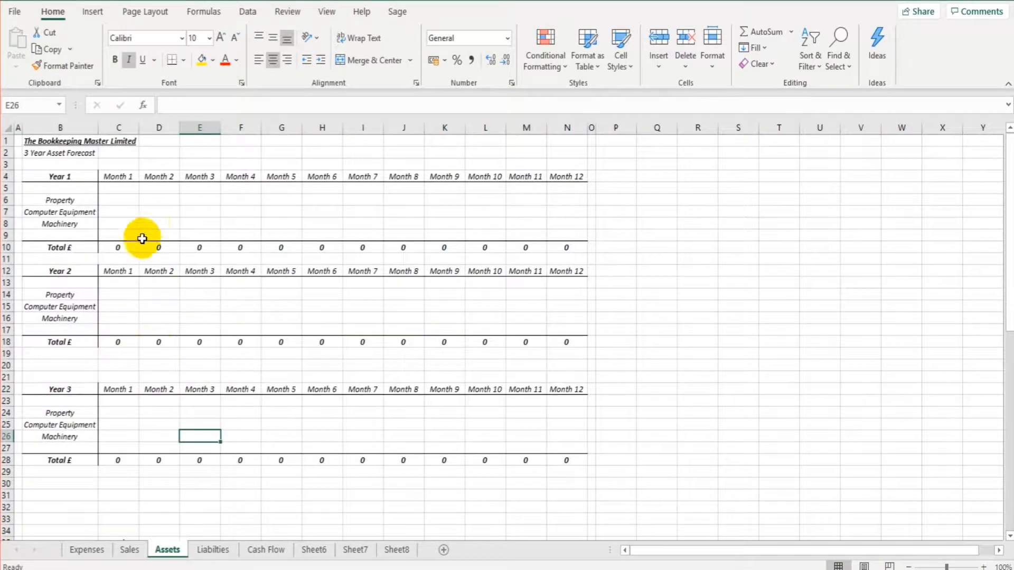
left_click(158, 211)
type("50")
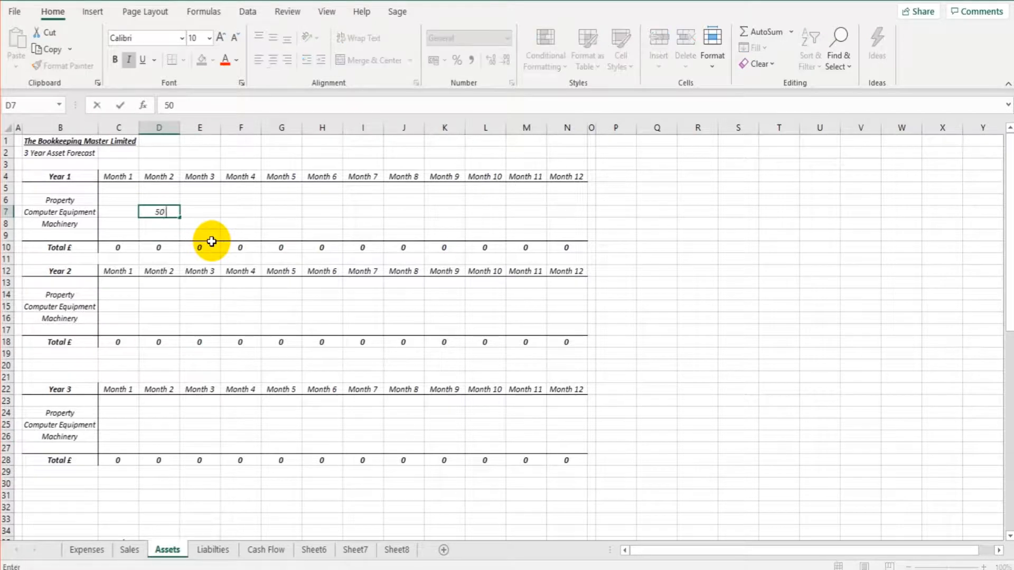
type("0")
key("Tab")
key("Tab")
key("Tab")
type("500")
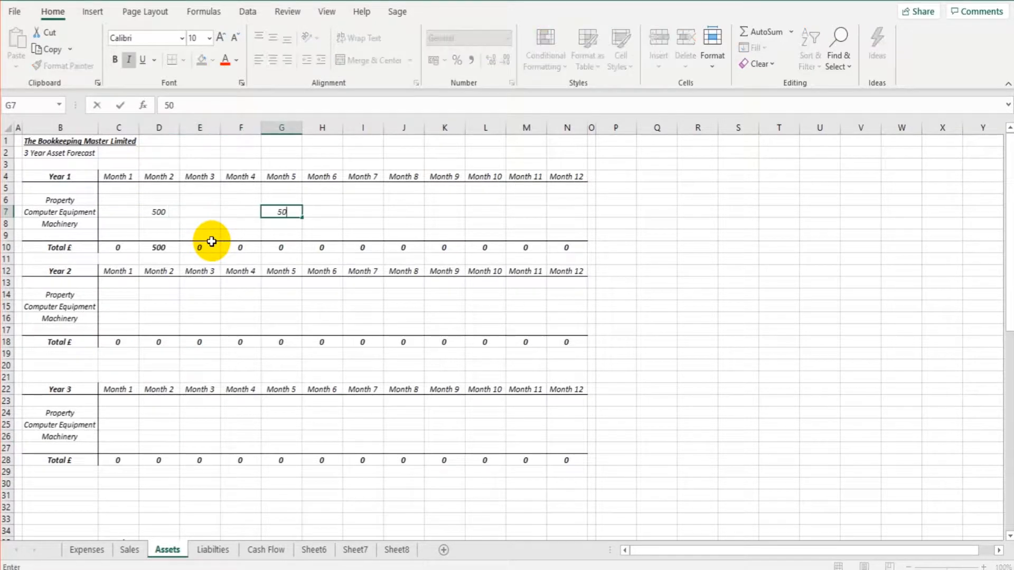
key("Tab")
- Enter a test value of 500 for Year 2 Computer Equipment in Month 4 and check the yearly totals table
left_click(298, 248)
left_click(258, 308)
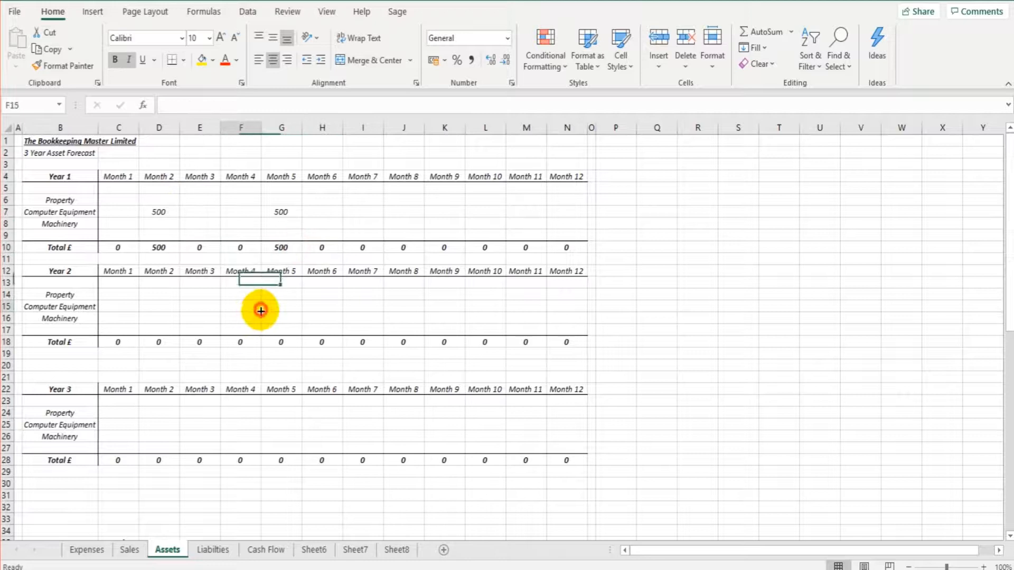
type("500")
key("Tab")
scroll(188, 437, "down", 3)
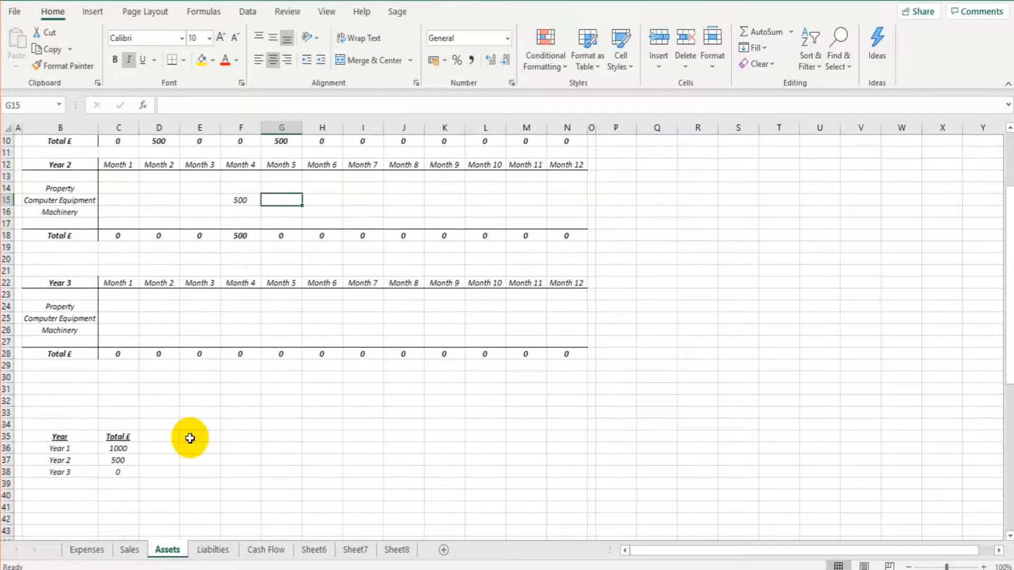
left_click(132, 458)
scroll(176, 439, "up", 2)
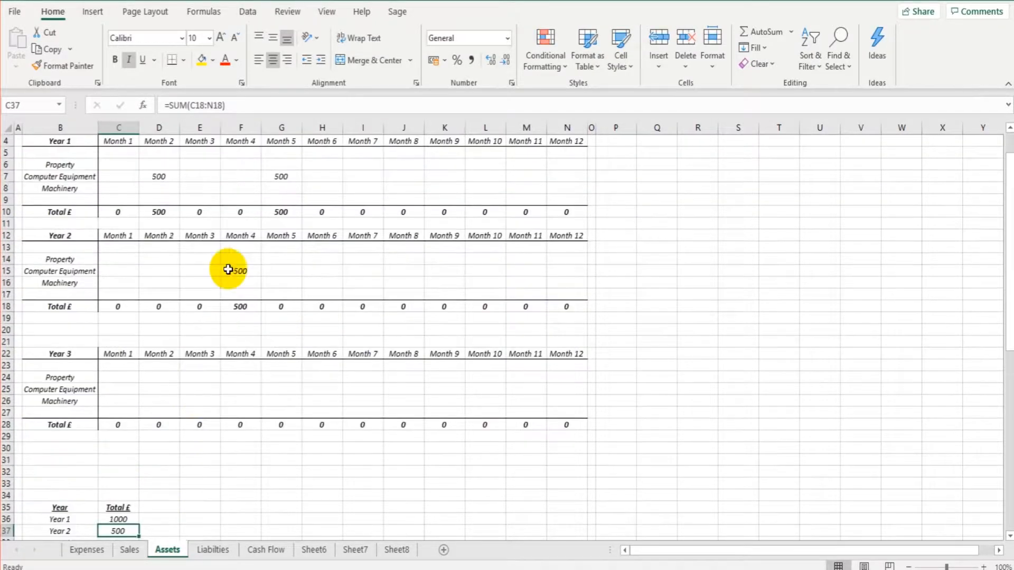
scroll(136, 459, "down", 2)
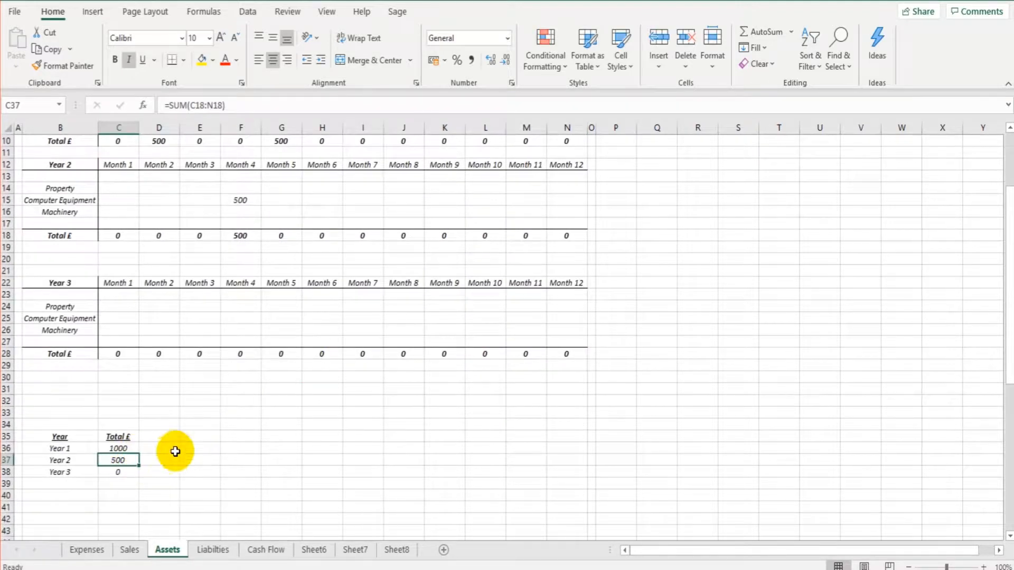
- Clear the test values from the Computer Equipment rows of Year 1 and Year 2
scroll(222, 405, "up", 3)
left_click_drag(164, 216, 278, 216)
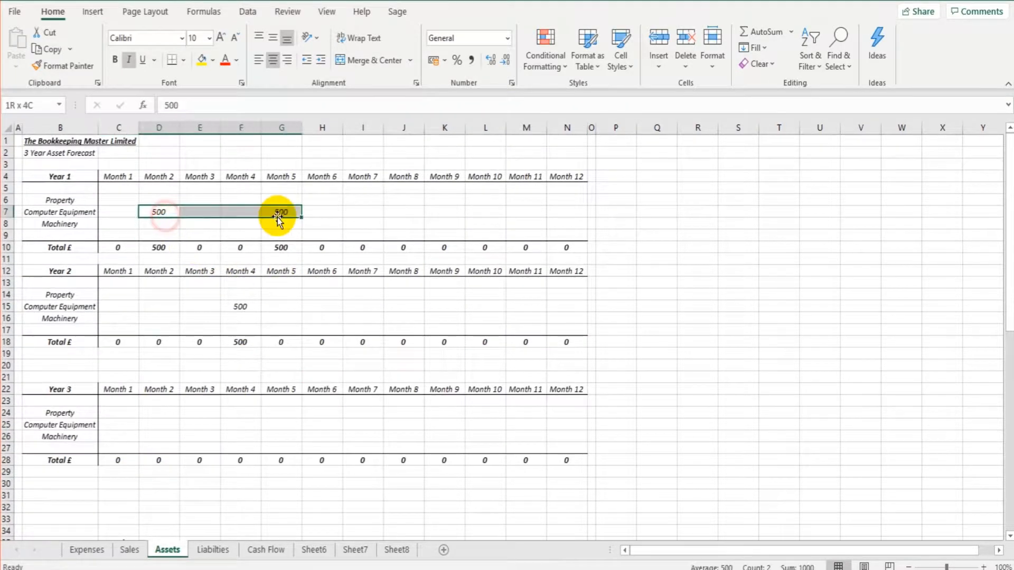
key("Delete")
left_click(237, 306)
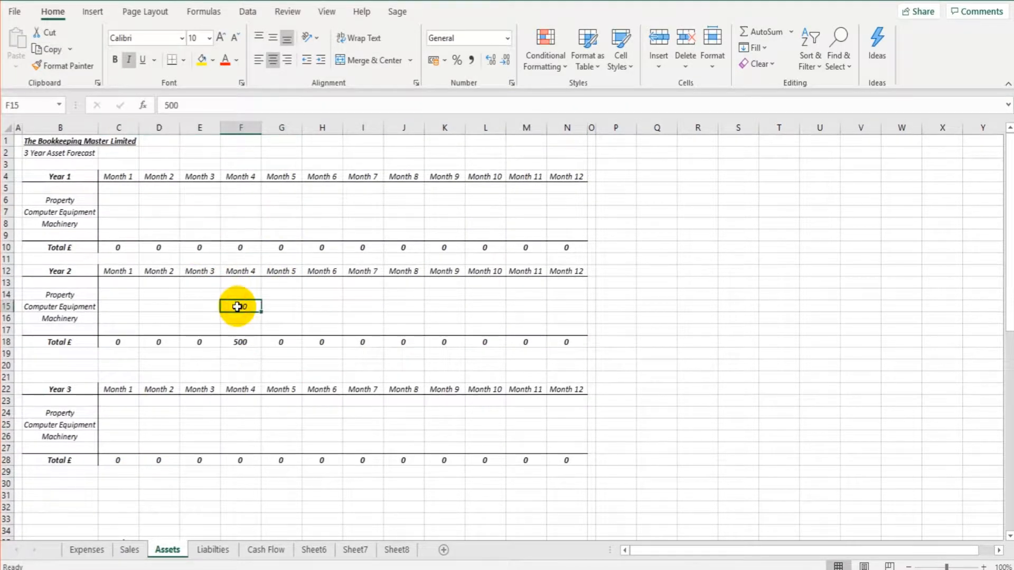
key("Delete")
- Check the Assets sheet's print preview and set its page orientation to landscape
left_click(21, 11)
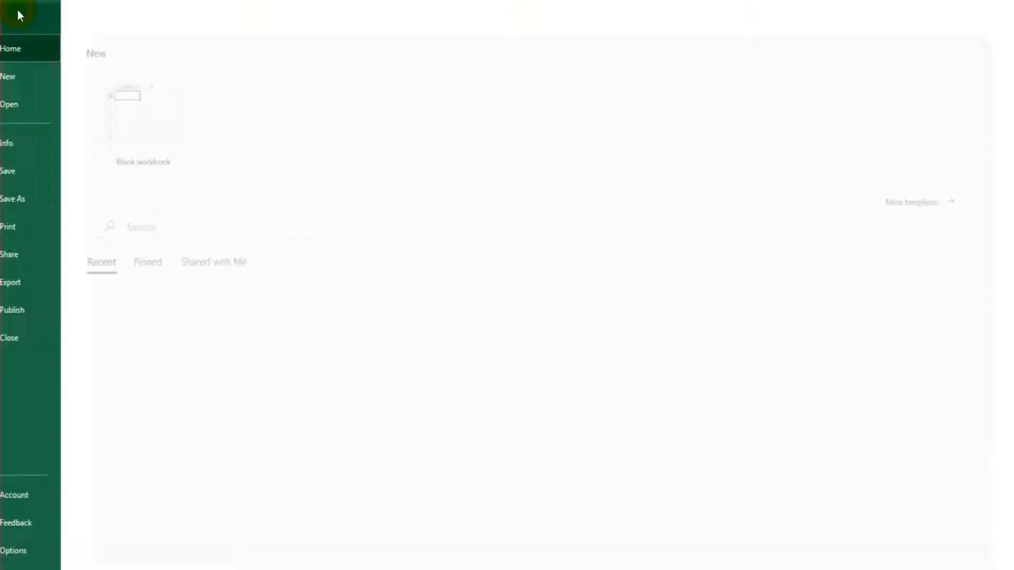
left_click(39, 236)
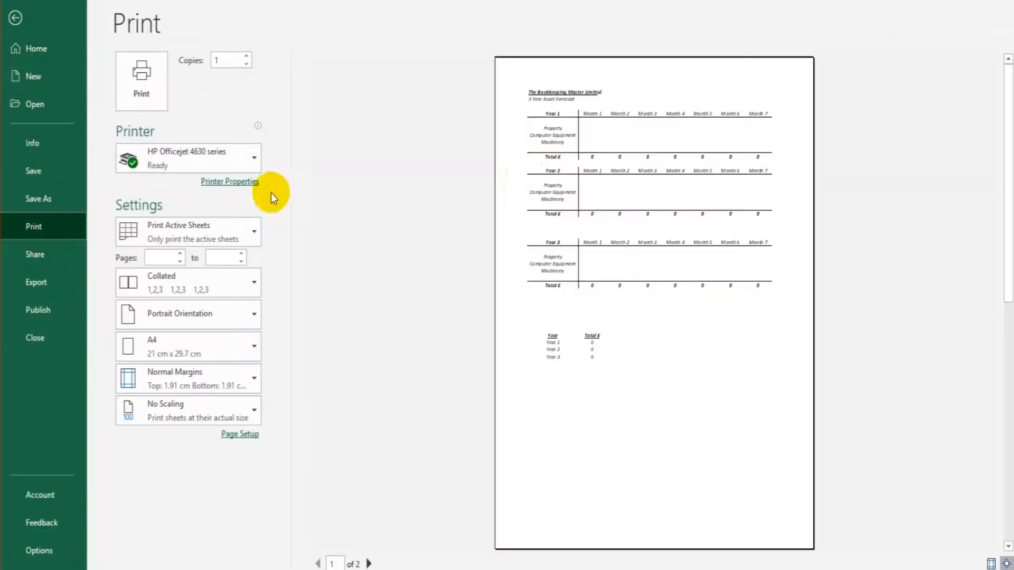
left_click(16, 19)
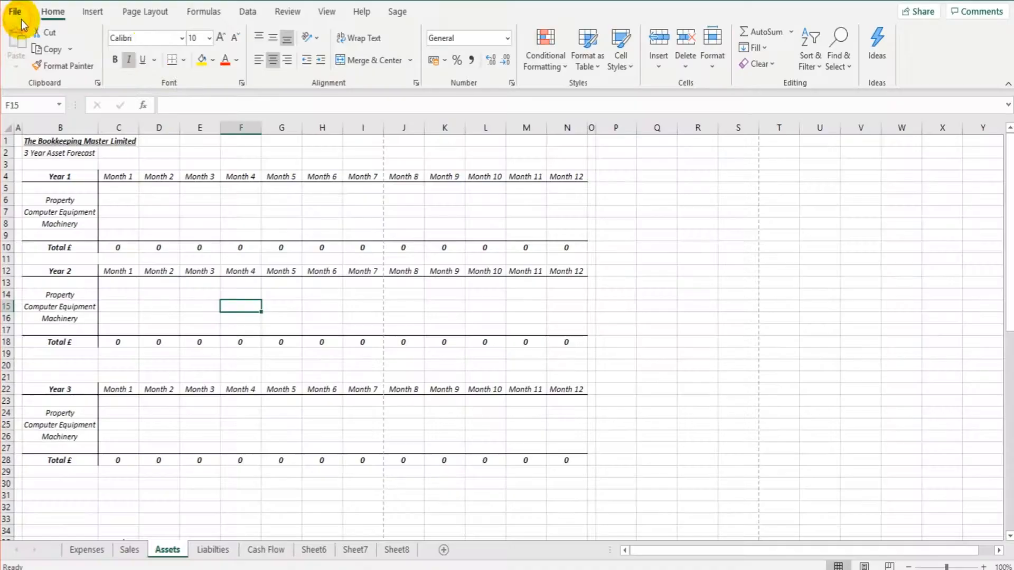
left_click(143, 15)
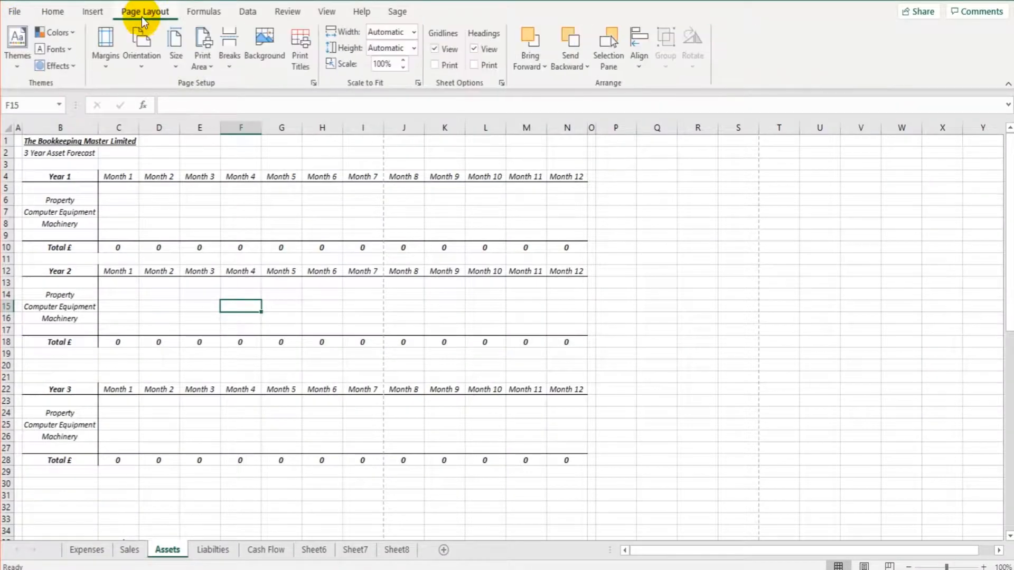
left_click(142, 55)
left_click(175, 125)
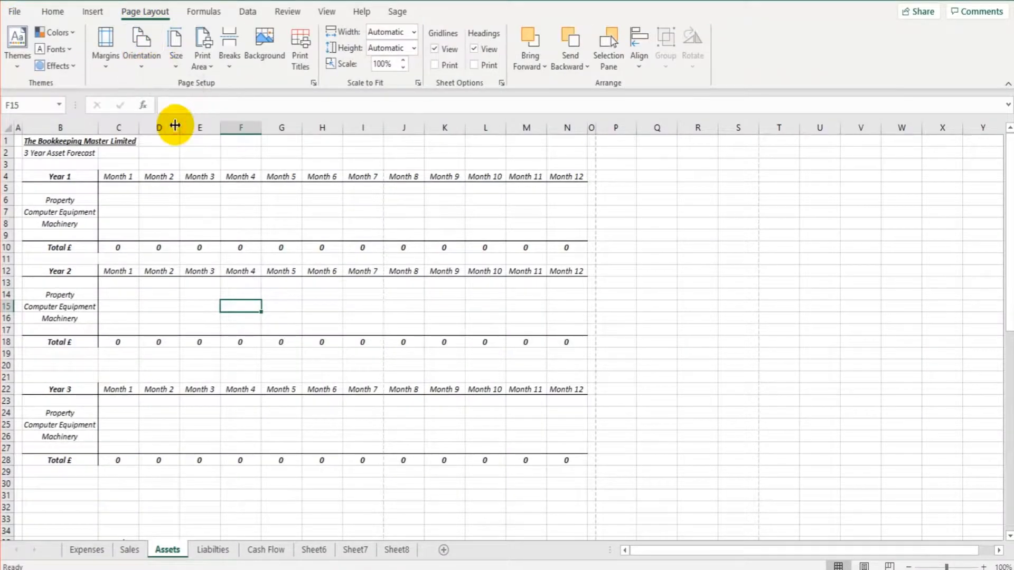
- Examine the landscape page layout down to the yearly totals table and recheck the Assets sheet's print preview
left_click(287, 280)
scroll(287, 281, "down", 4)
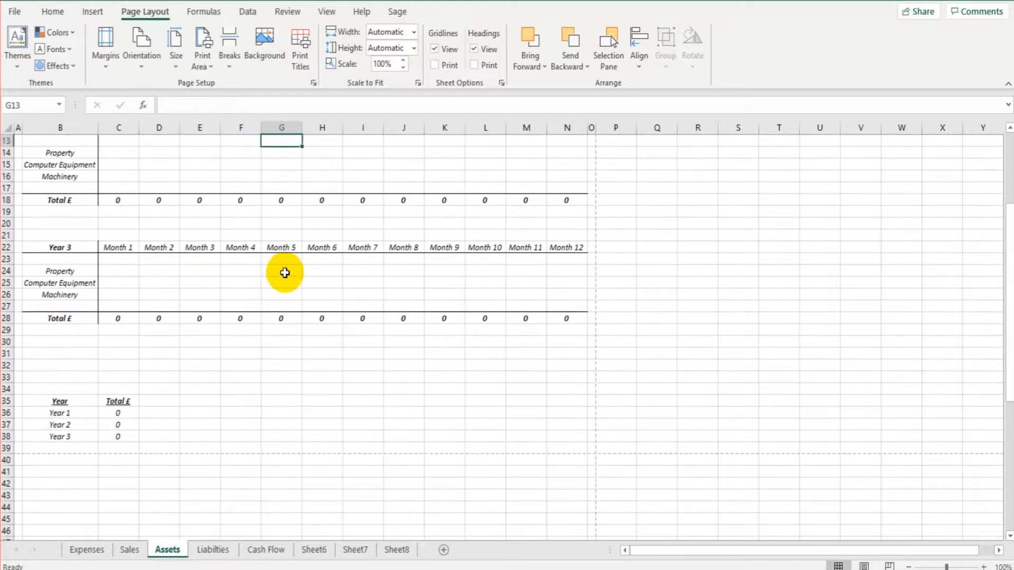
scroll(283, 273, "up", 5)
left_click(16, 12)
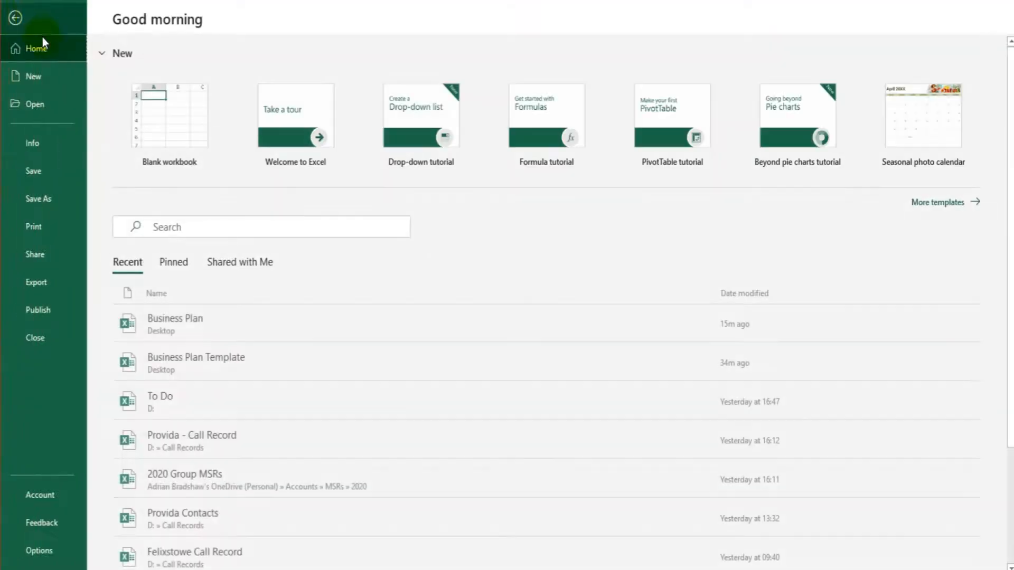
left_click(40, 226)
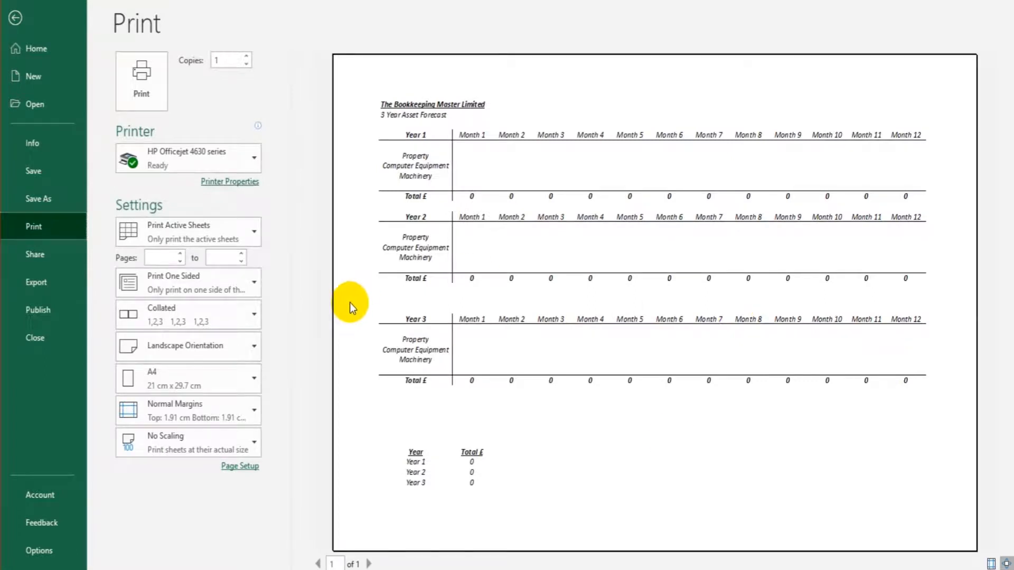
left_click(15, 18)
- Review the asset tables, dismiss the notification, glance at the Expenses sheet, and inspect the Year 1 total formula on the Assets sheet
left_click(201, 399)
scroll(256, 362, "down", 4)
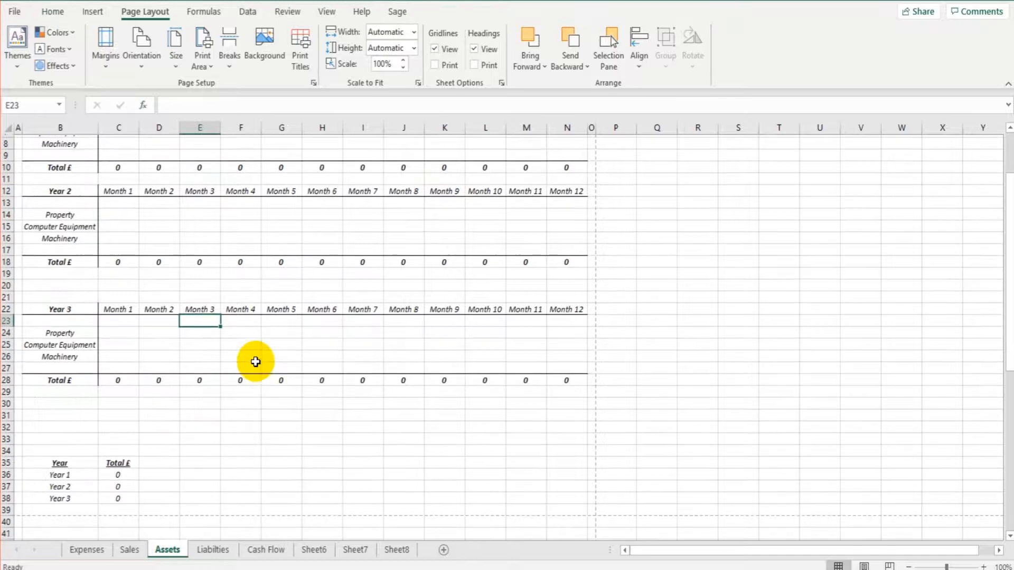
scroll(256, 362, "up", 4)
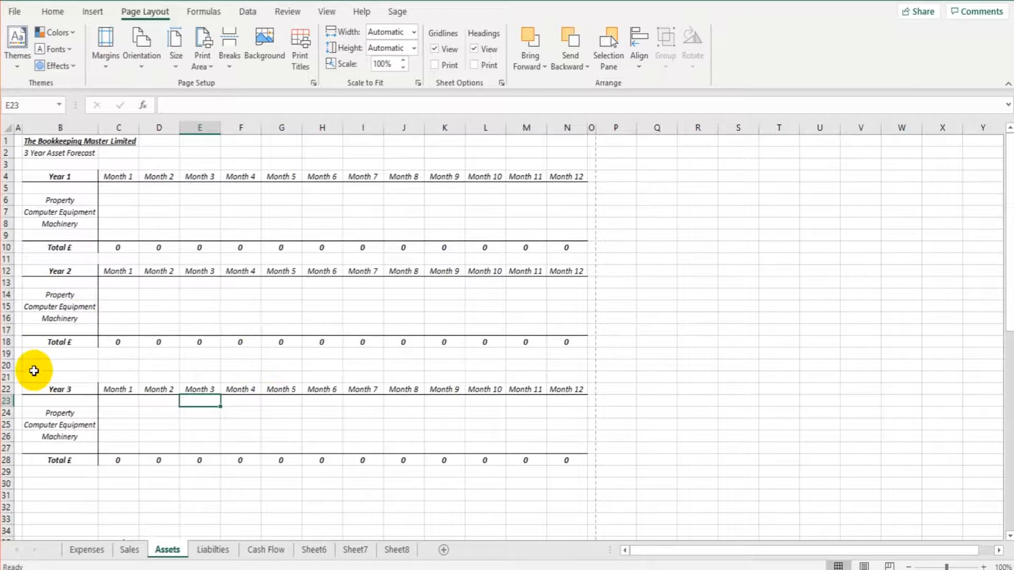
scroll(327, 389, "down", 3)
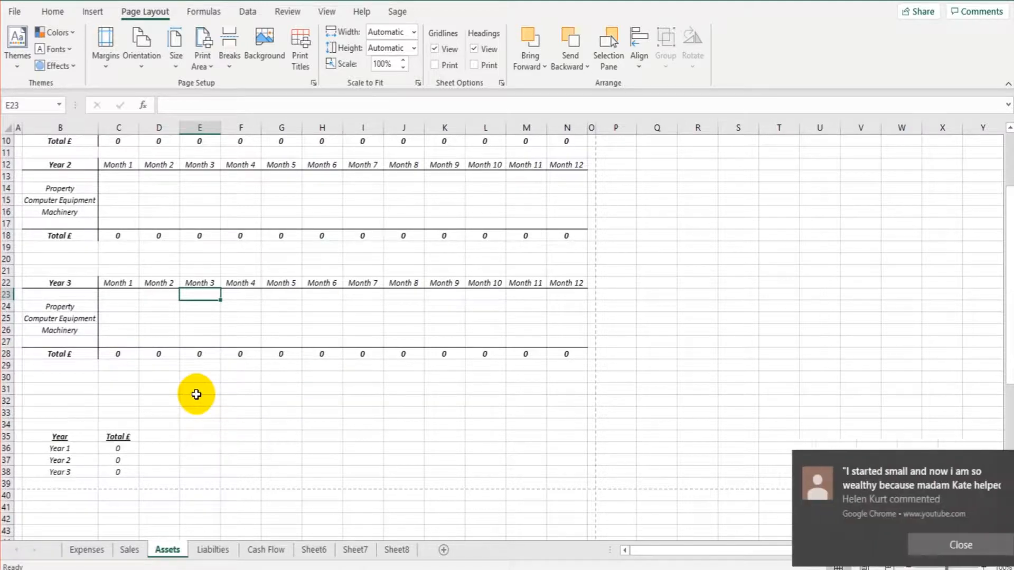
left_click(999, 464)
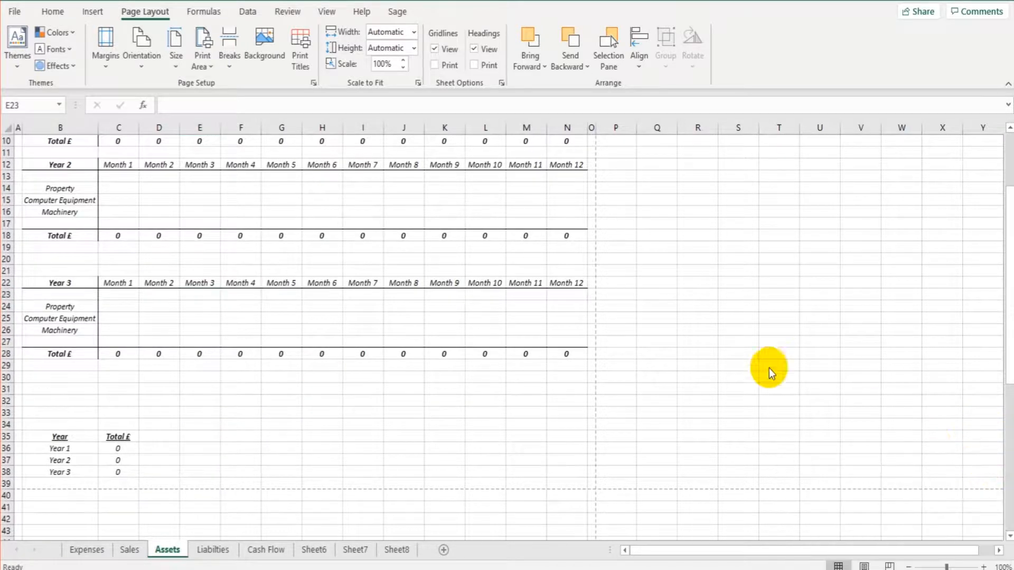
left_click(288, 366)
left_click(90, 551)
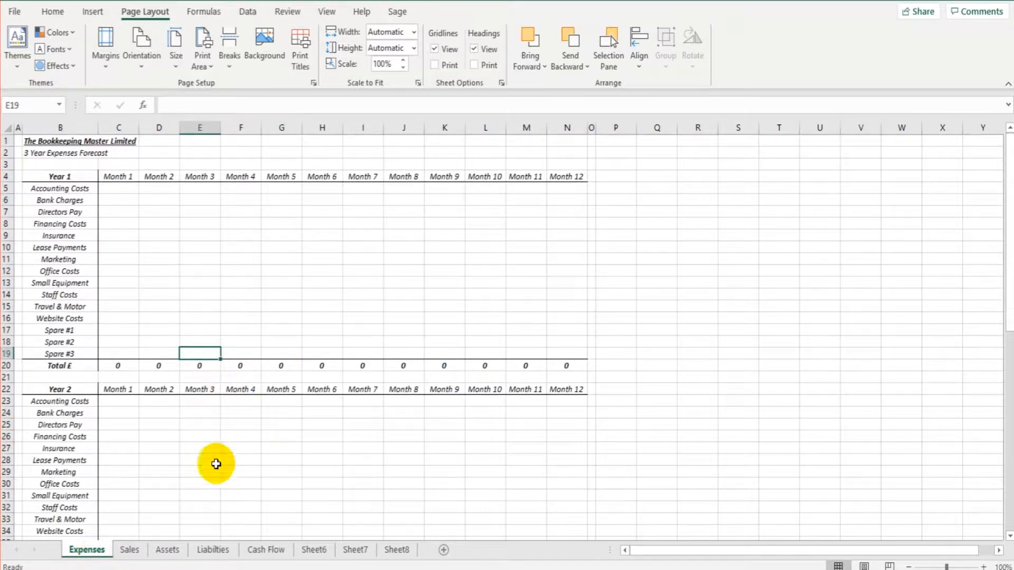
left_click(170, 550)
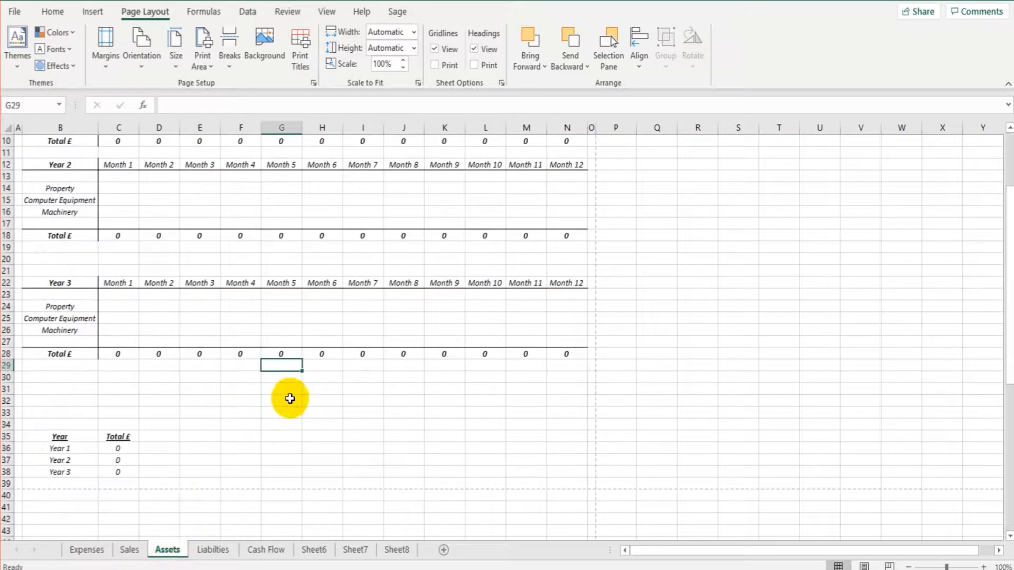
left_click(121, 448)
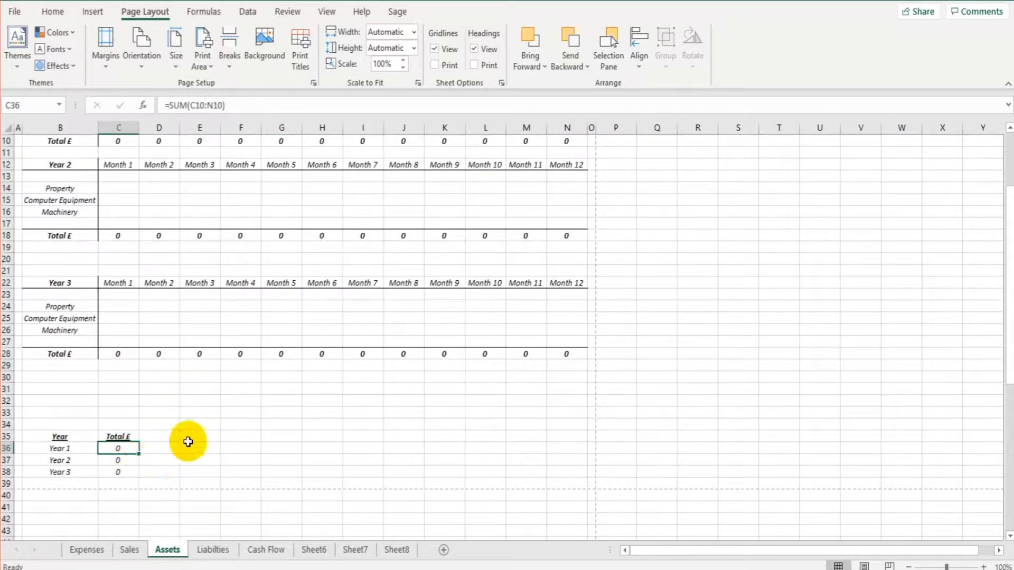
- Add the heading Depre beside Total £ in the yearly totals table, centred, bold and underlined
left_click(169, 436)
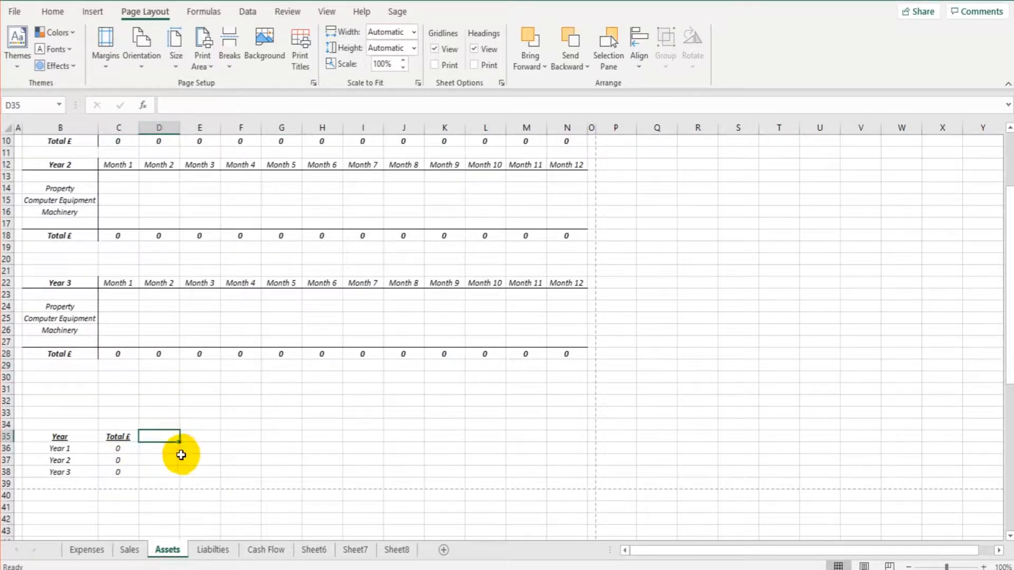
type("Depre")
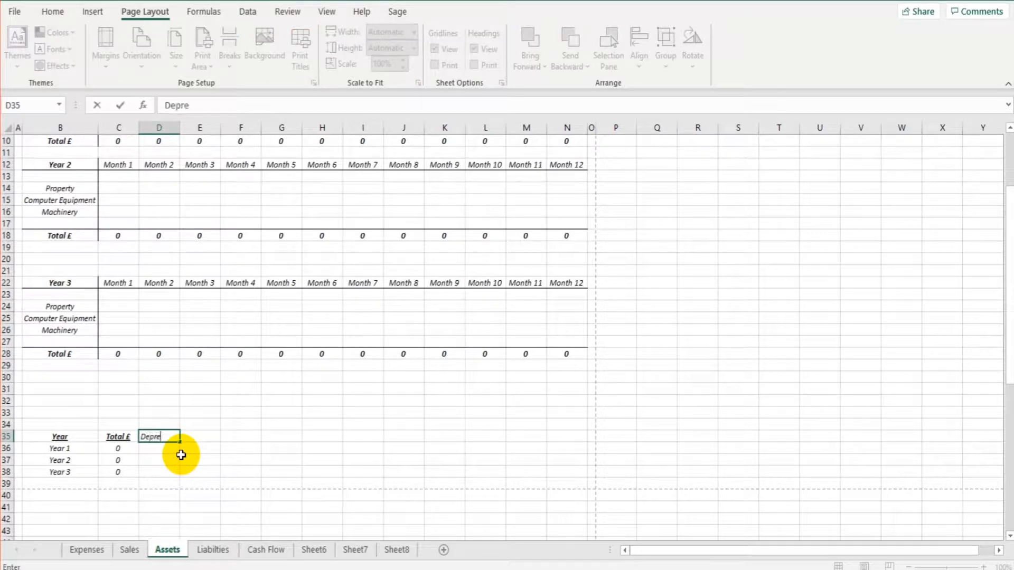
key("Tab")
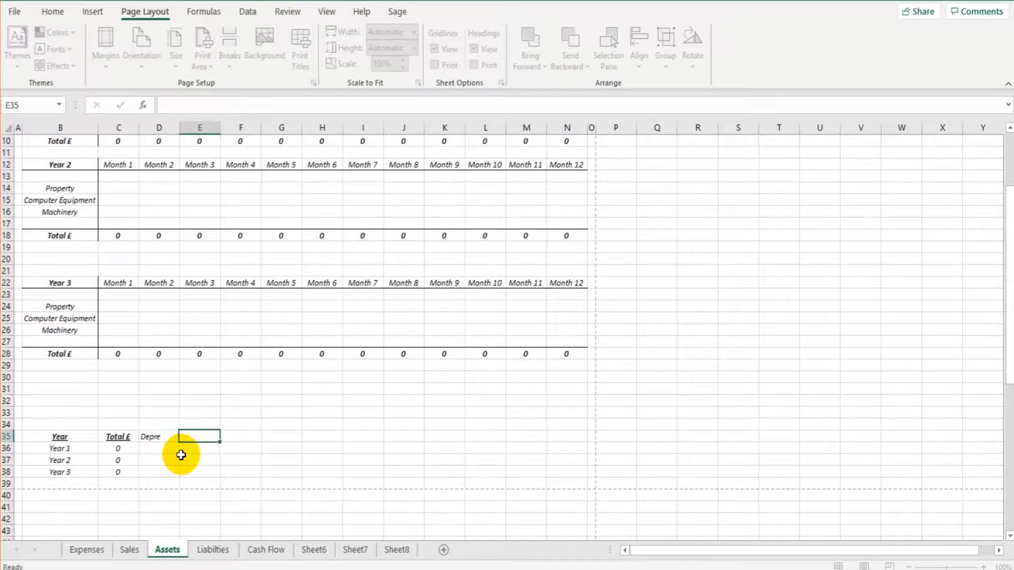
left_click(164, 440)
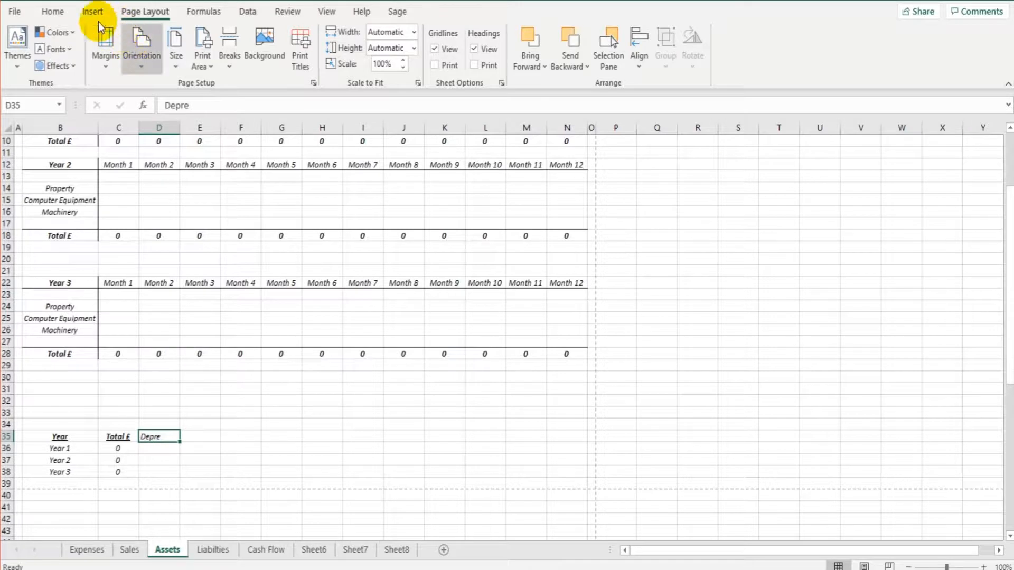
left_click(57, 12)
left_click(270, 61)
left_click(114, 61)
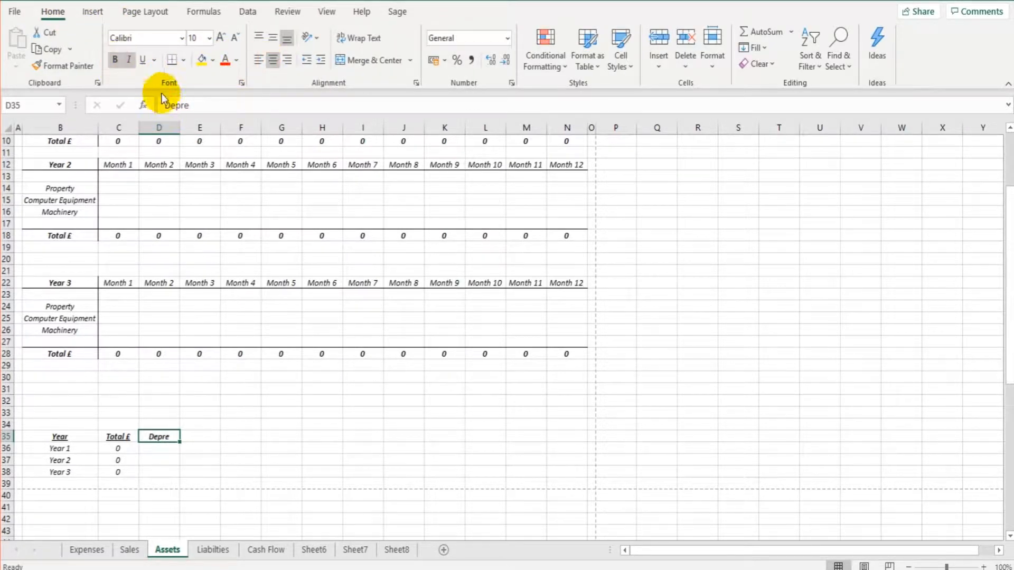
left_click(143, 60)
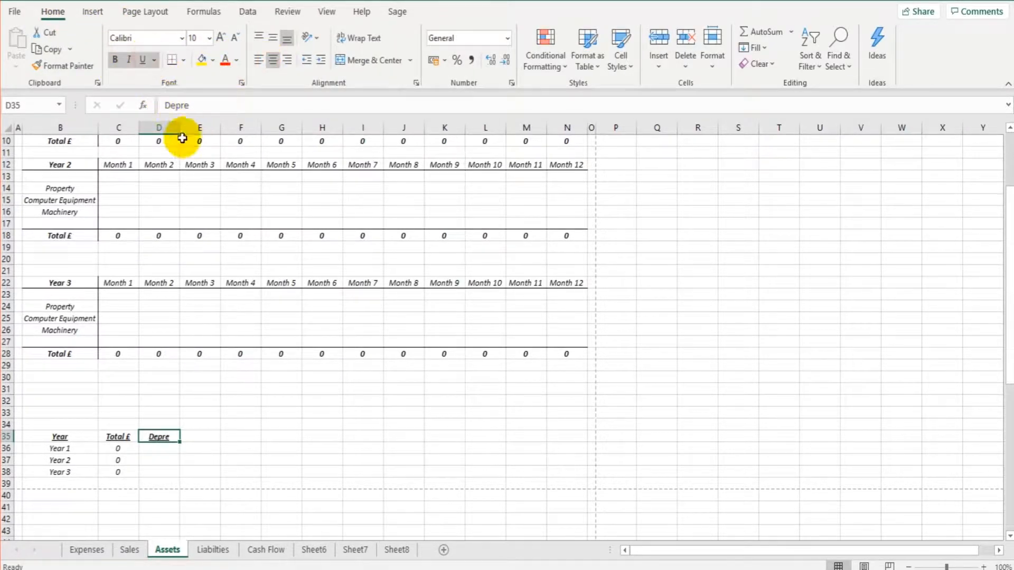
- Extend the depreciation heading in D35 to read Depre £
left_click(205, 106)
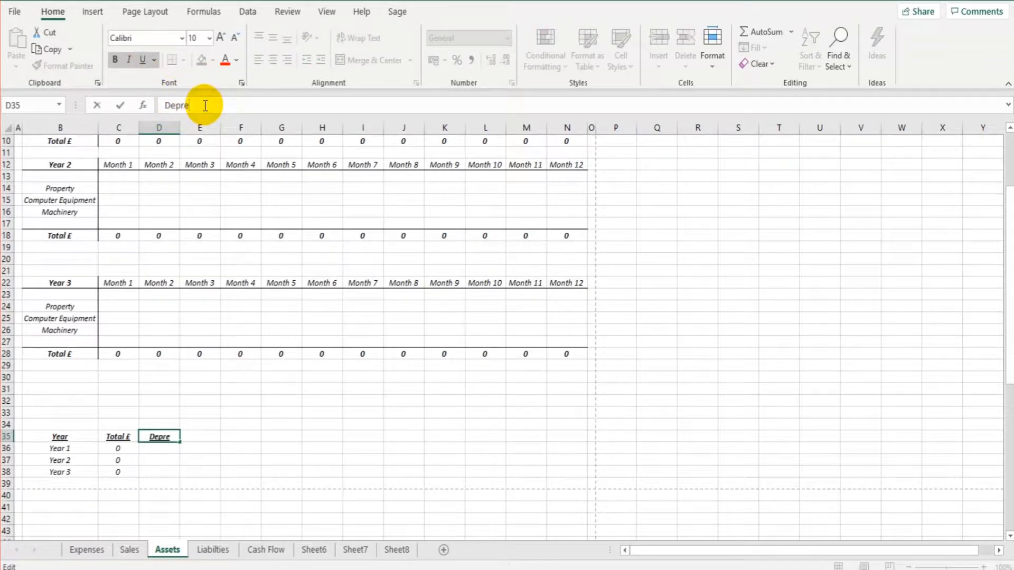
type("£")
key("Return")
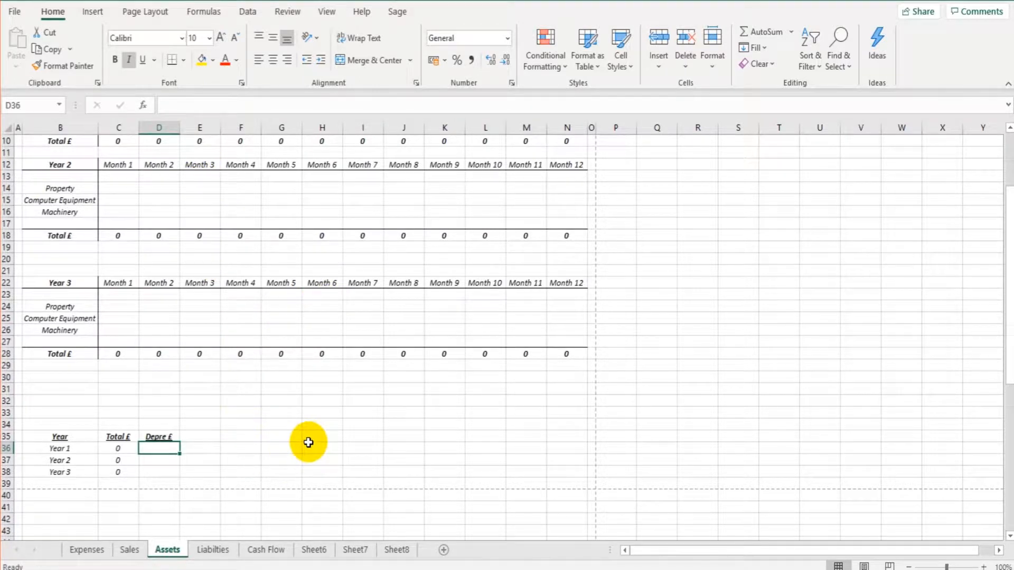
- Enter the Year 1 depreciation formula =C36*0.25 in D36 and check it
type("=")
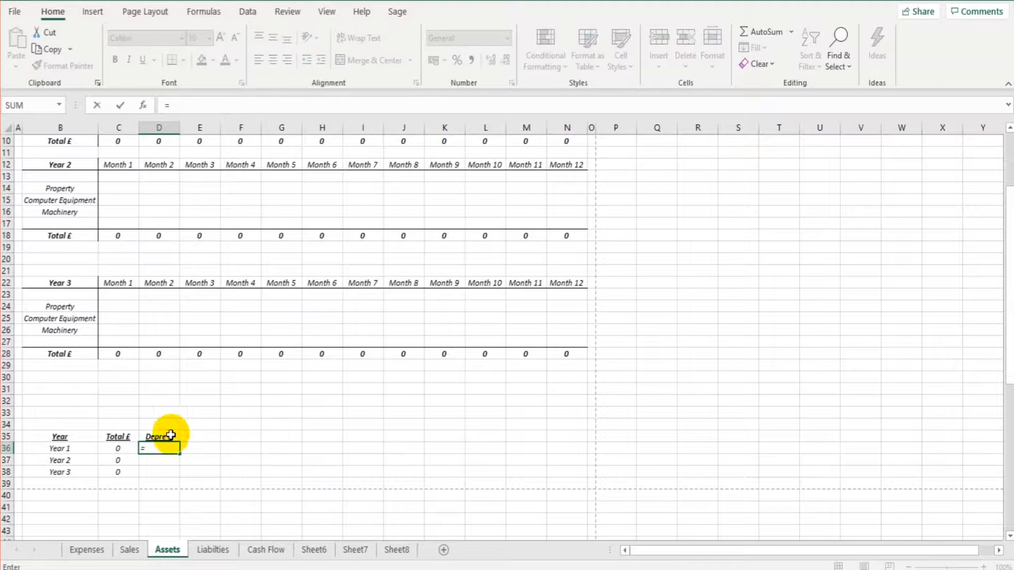
left_click(132, 446)
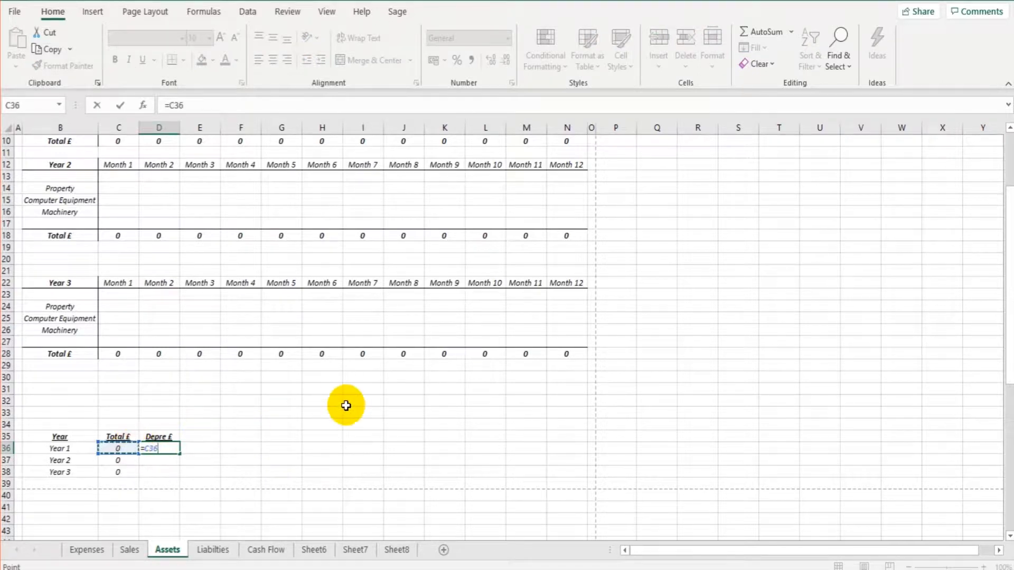
type("*")
key("Return")
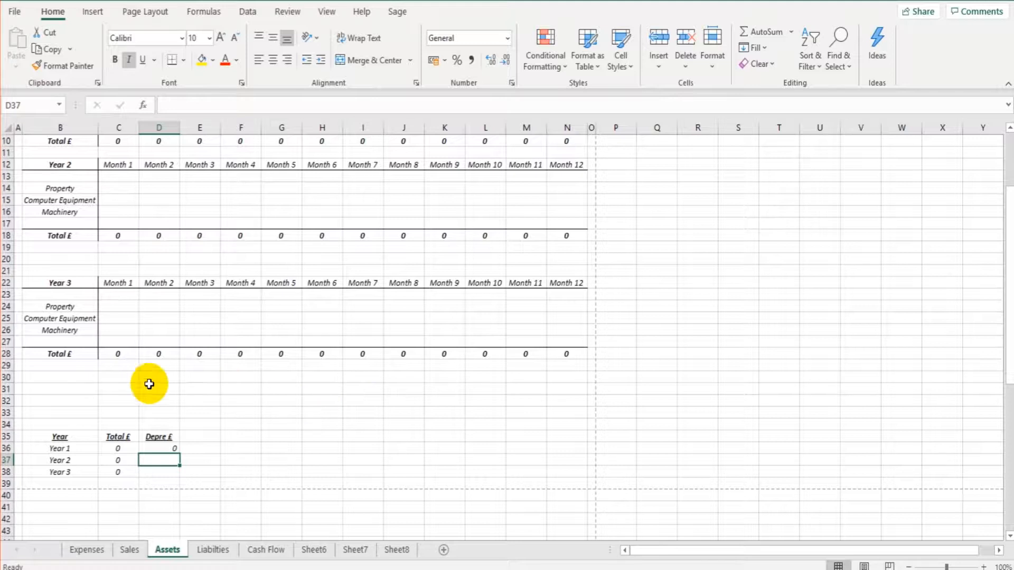
left_click(159, 446)
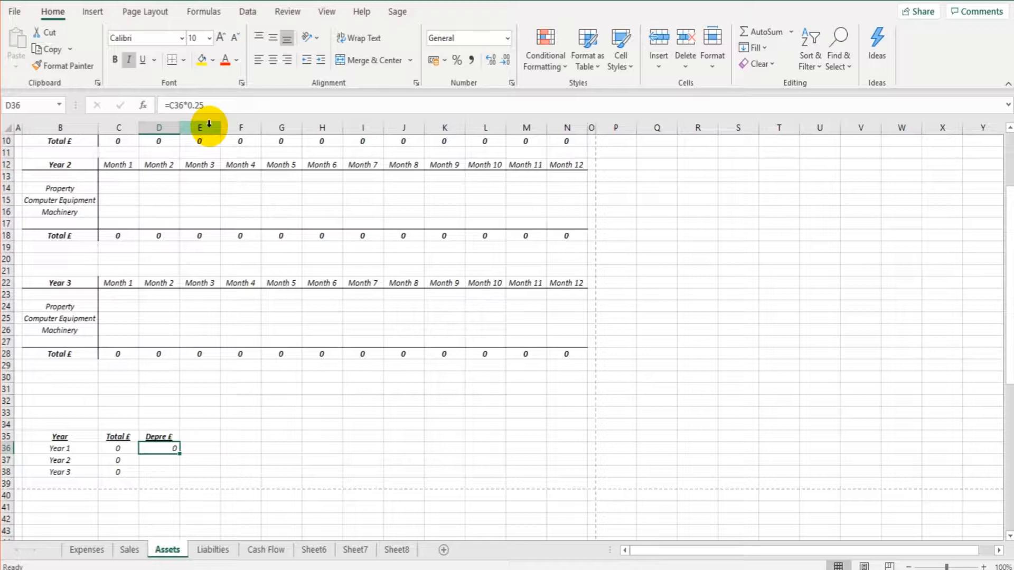
- Enter a test value of 1000 for Year 1 Computer Equipment in Month 1 and check the Year 1 total and depreciation
scroll(214, 267, "up", 2)
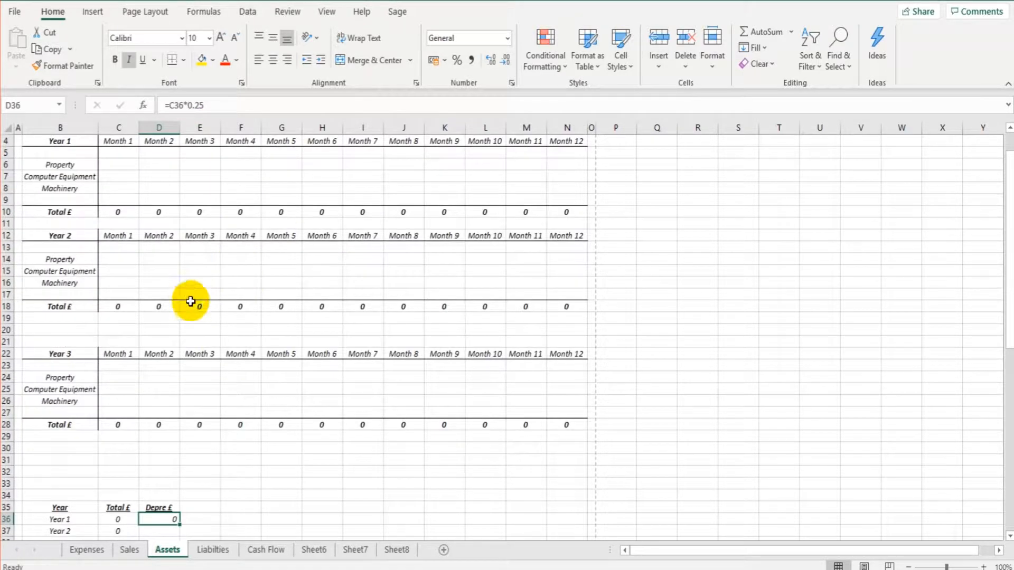
left_click(129, 175)
type("100")
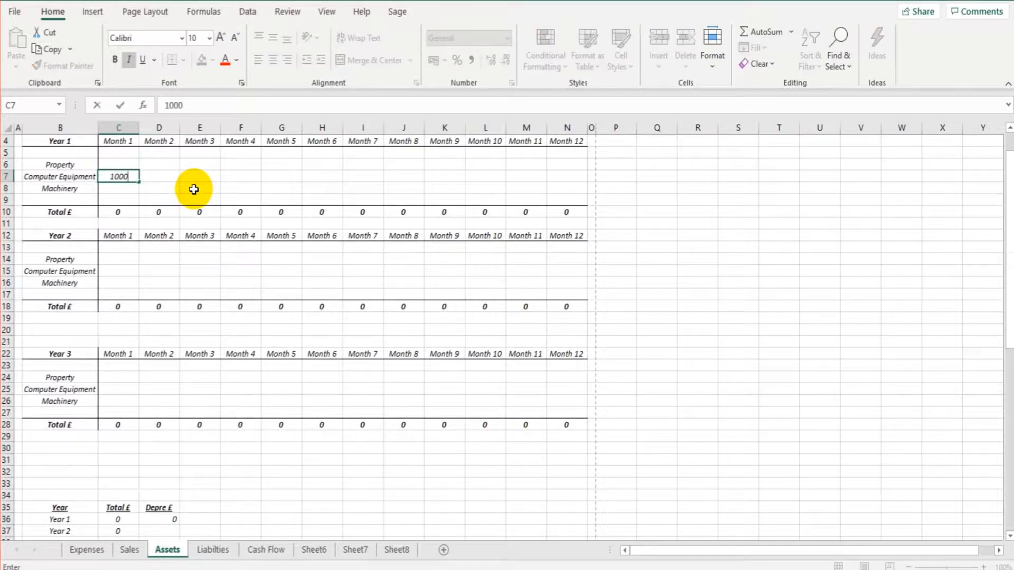
type("0")
key("Return")
scroll(227, 264, "down", 1)
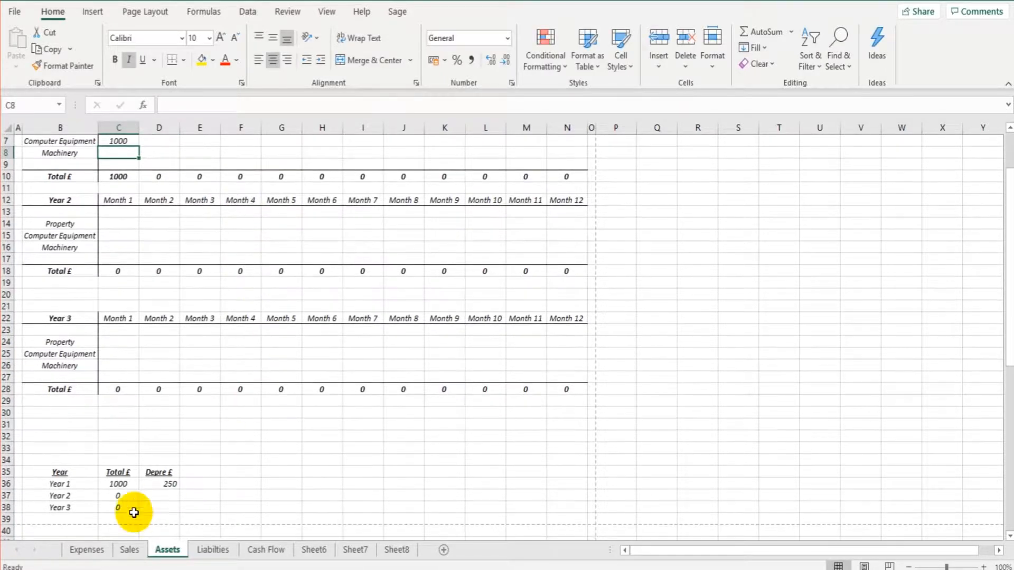
left_click(111, 488)
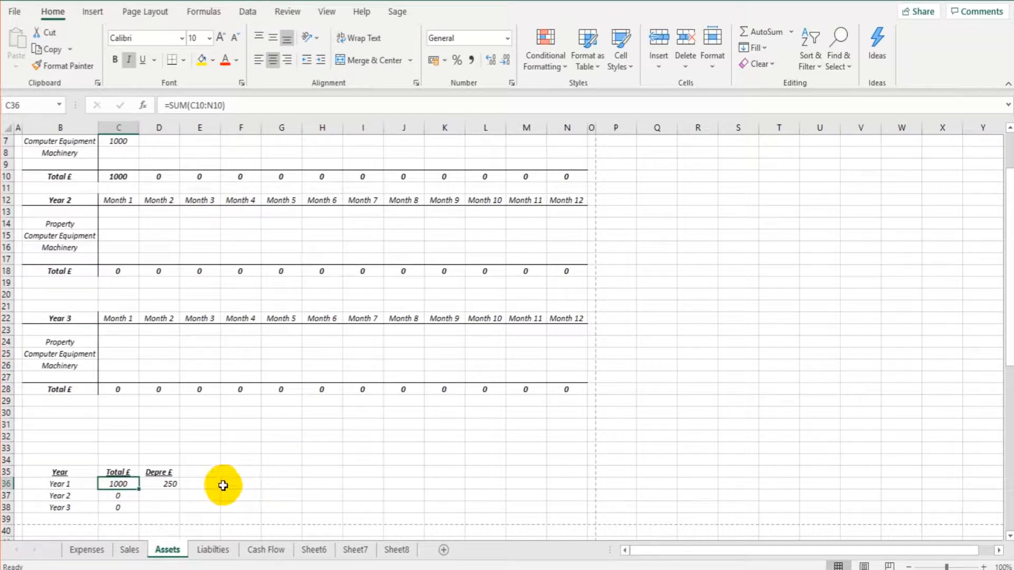
left_click(169, 484)
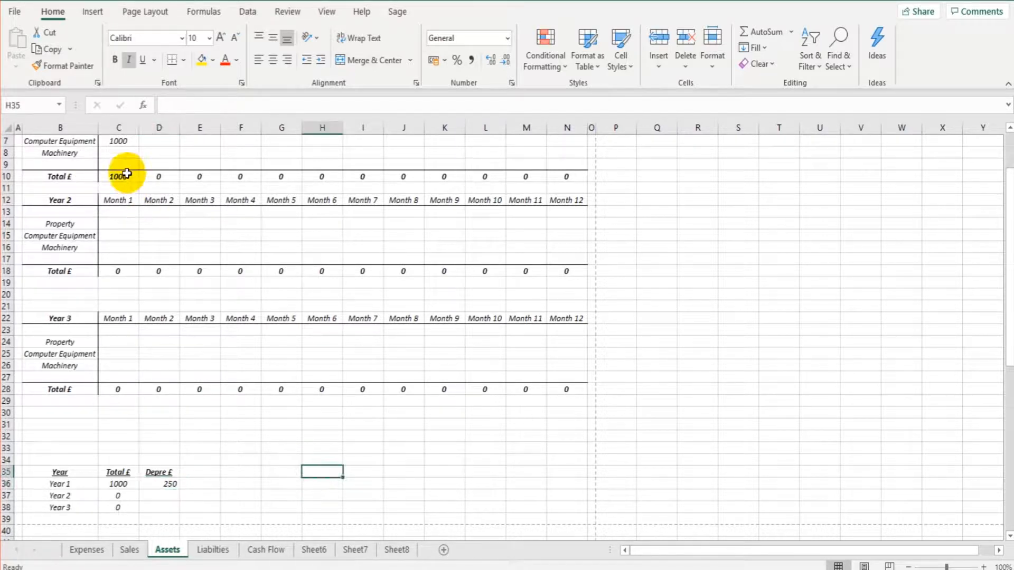
- Clear the test value from Year 1 Computer Equipment in Month 1
left_click(121, 142)
key("Delete")
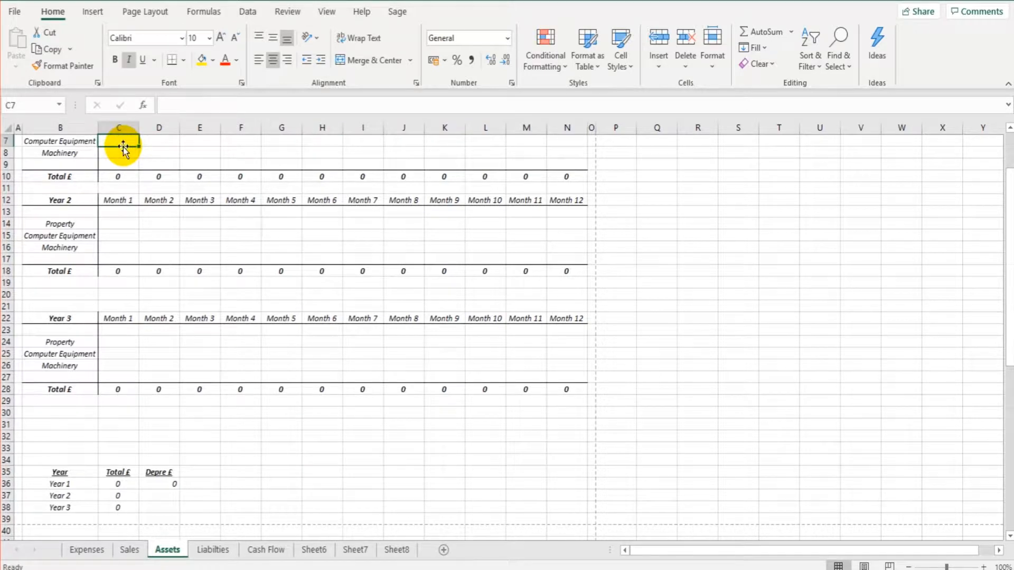
- Add a Closing heading in E35 of the yearly totals table and make it bold, underlined and centred
left_click(167, 491)
scroll(248, 427, "down", 1)
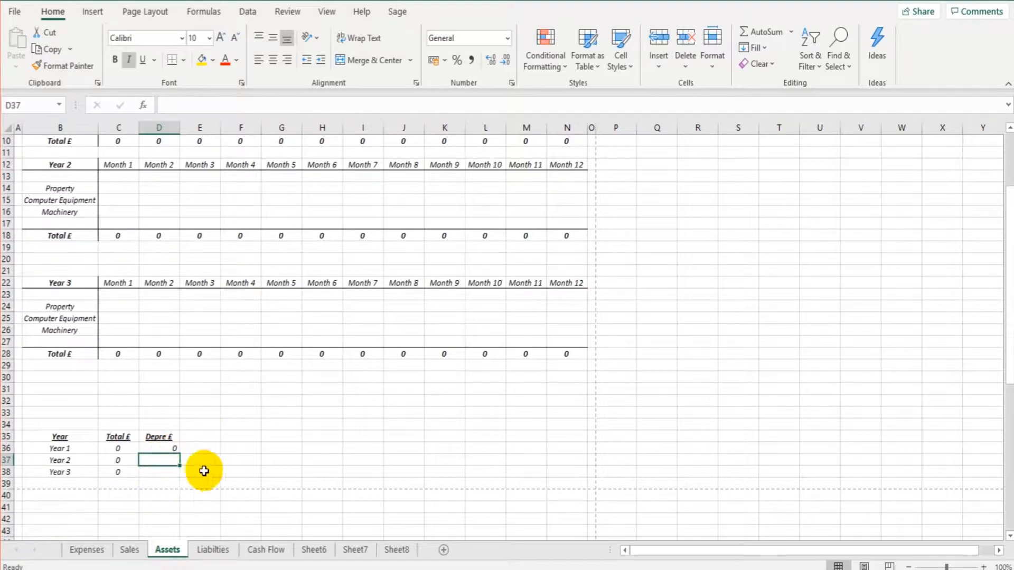
left_click(209, 438)
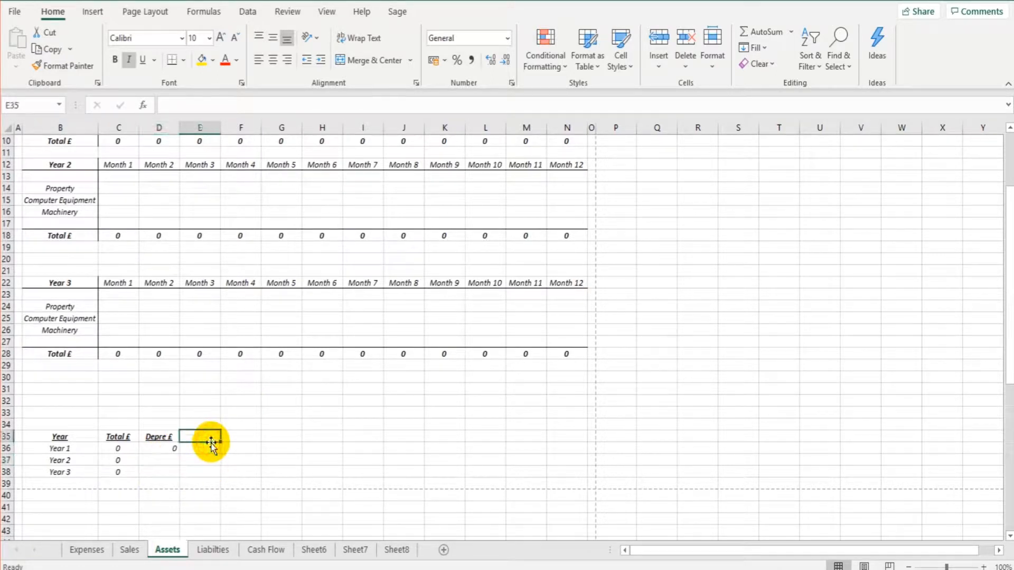
type("Closing")
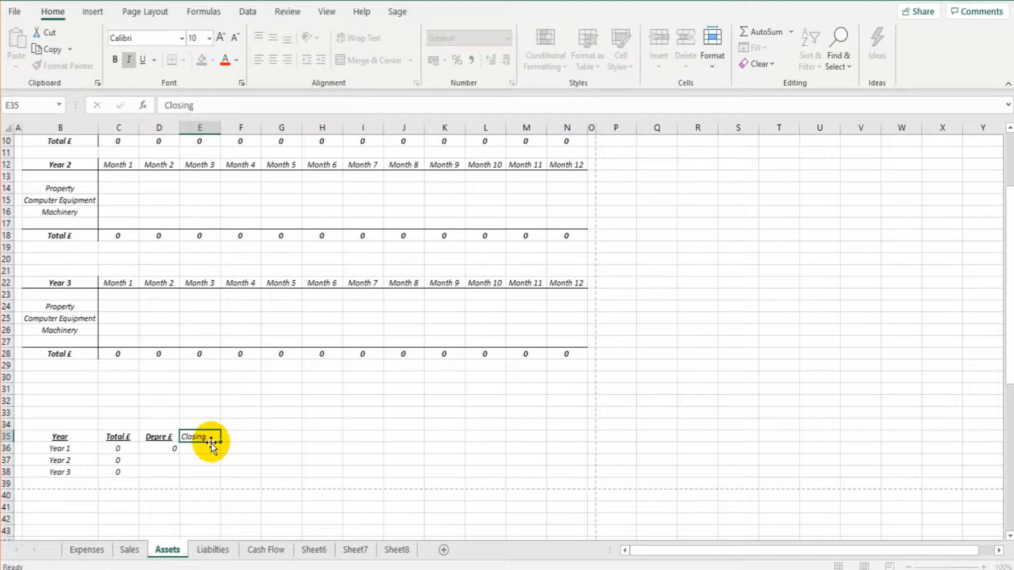
key("Return")
left_click(210, 438)
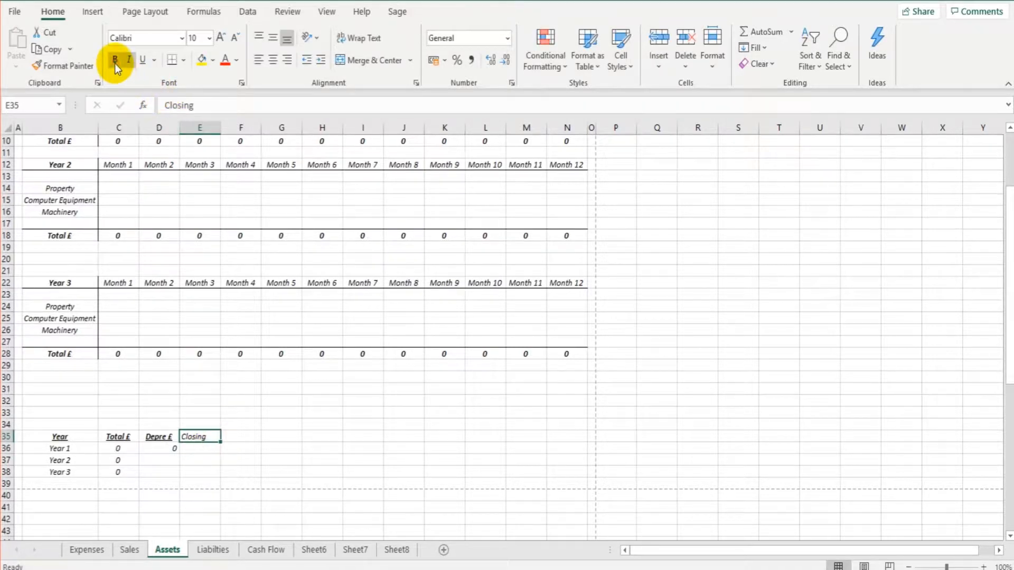
left_click(144, 61)
left_click(271, 61)
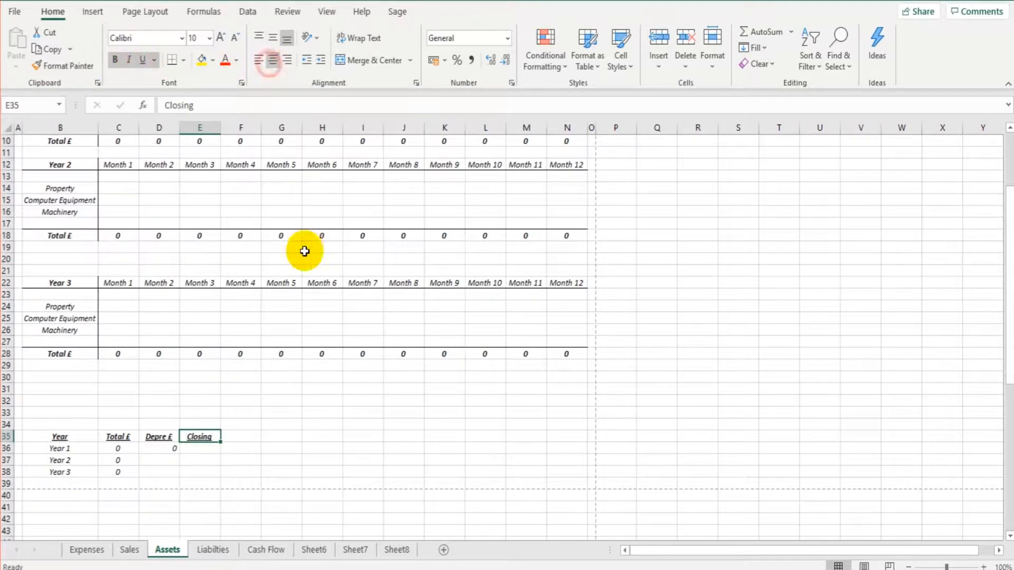
- Extend the closing heading in E35 to read Closing £
left_click(208, 104)
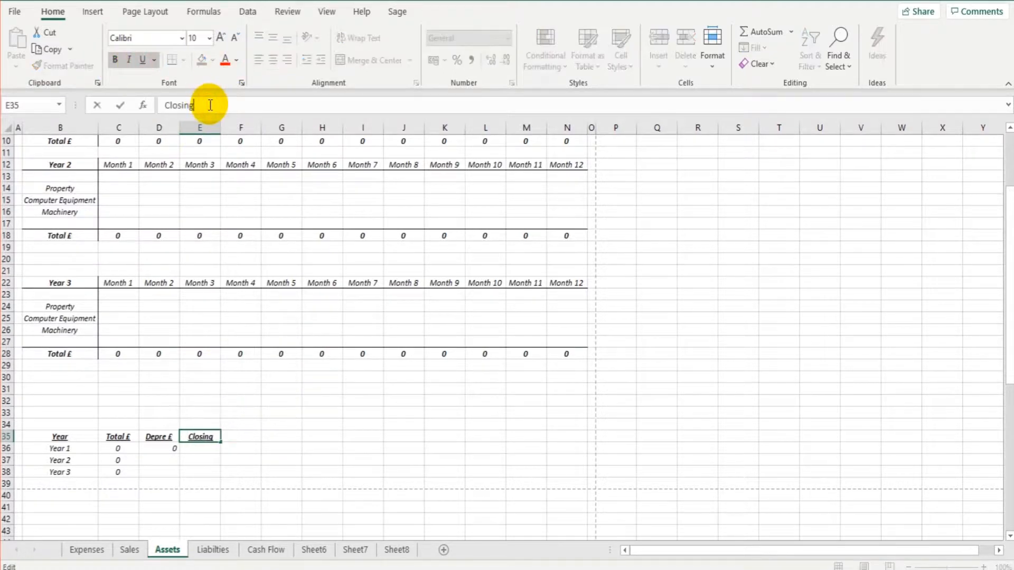
type("£")
key("Return")
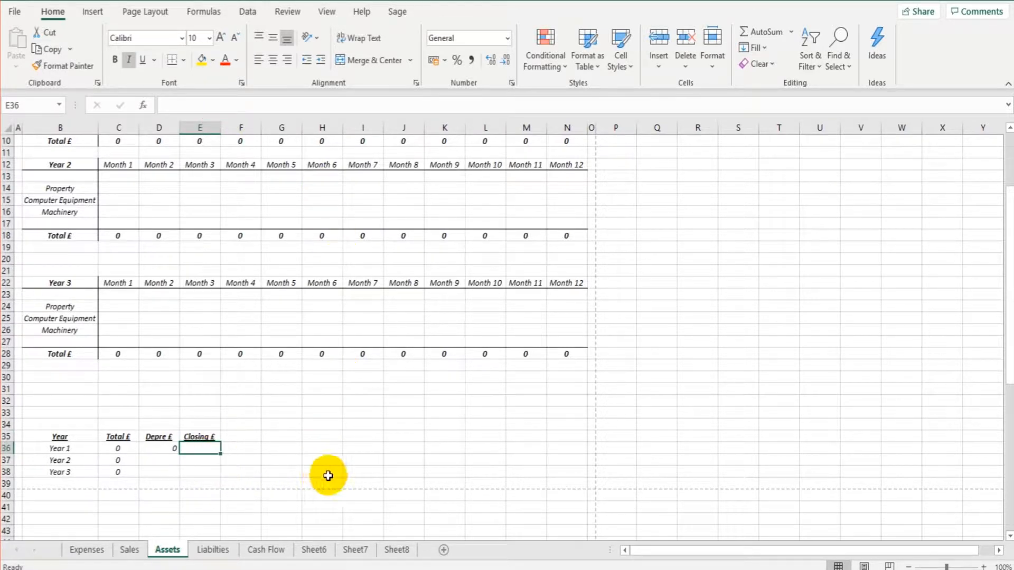
- Enter the Year 1 closing formula =C36-D36 in E36
type("=")
left_click(132, 448)
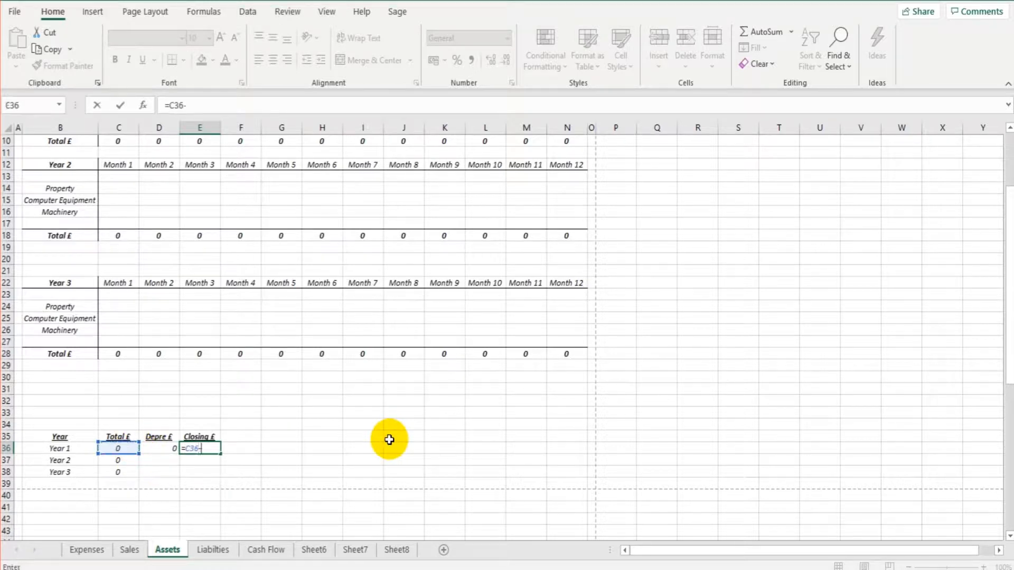
type("-")
left_click(163, 439)
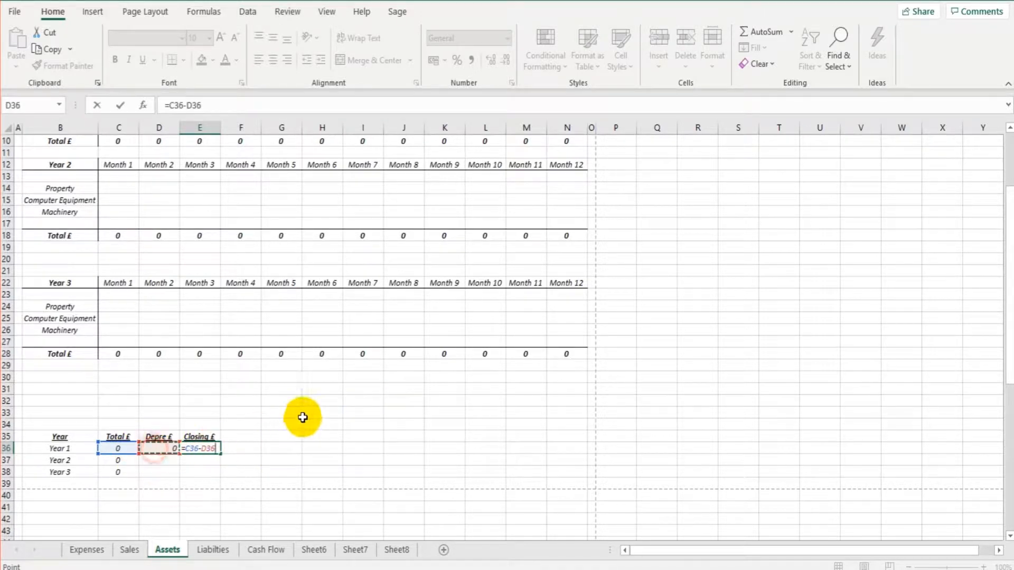
left_click(153, 450)
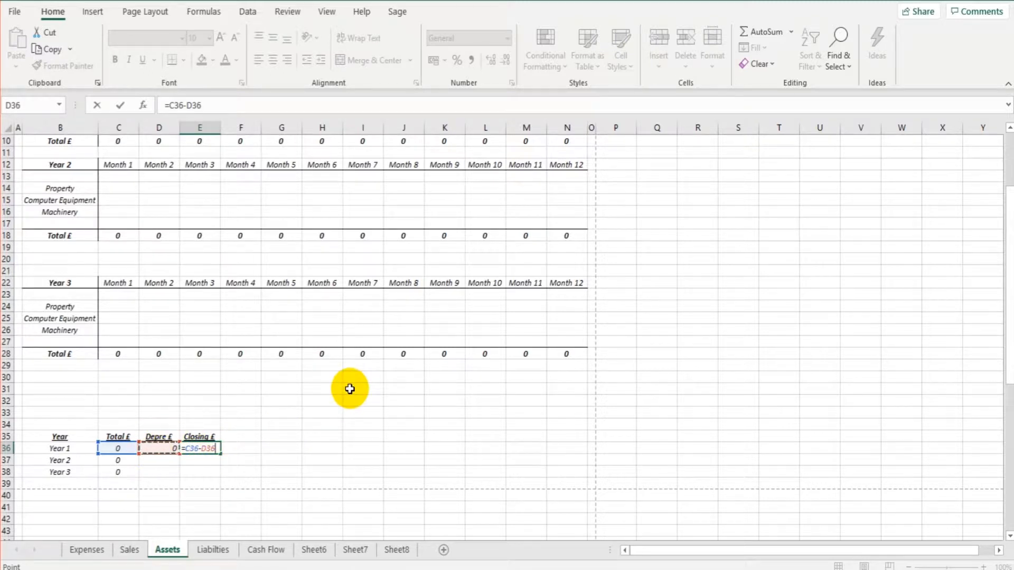
key("Return")
- Enter a test value of 1000 for Year 1 Computer Equipment in Month 1 and check the Year 1 total, depreciation and closing cells
scroll(294, 428, "up", 2)
scroll(294, 428, "down", 2)
scroll(175, 244, "up", 2)
left_click(158, 176)
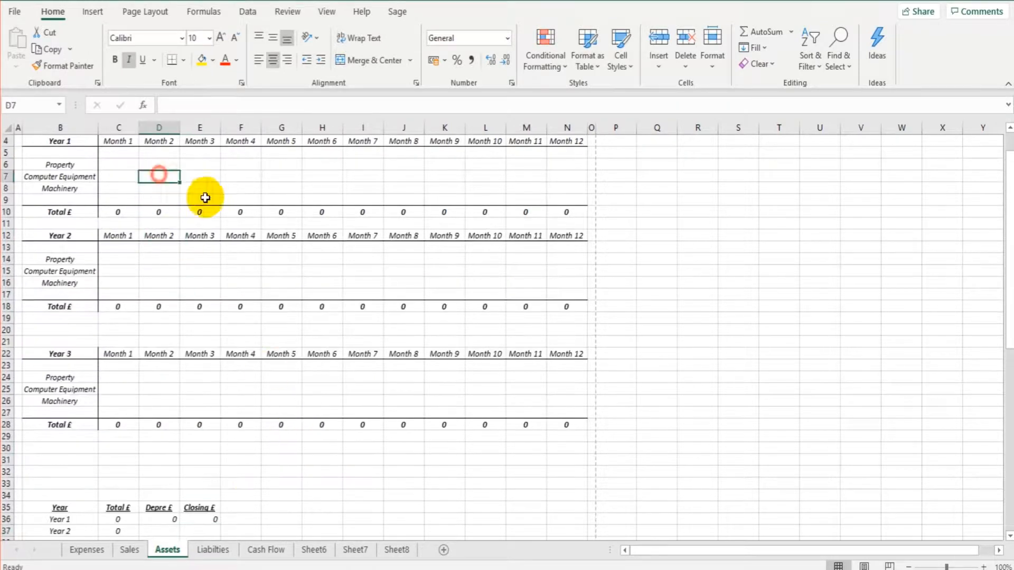
key("Left")
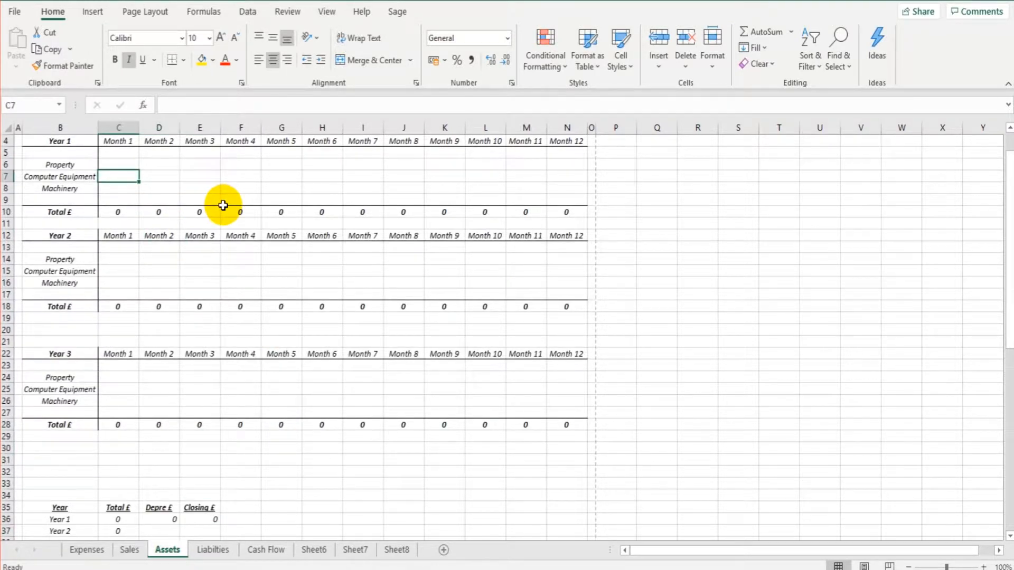
type("1000")
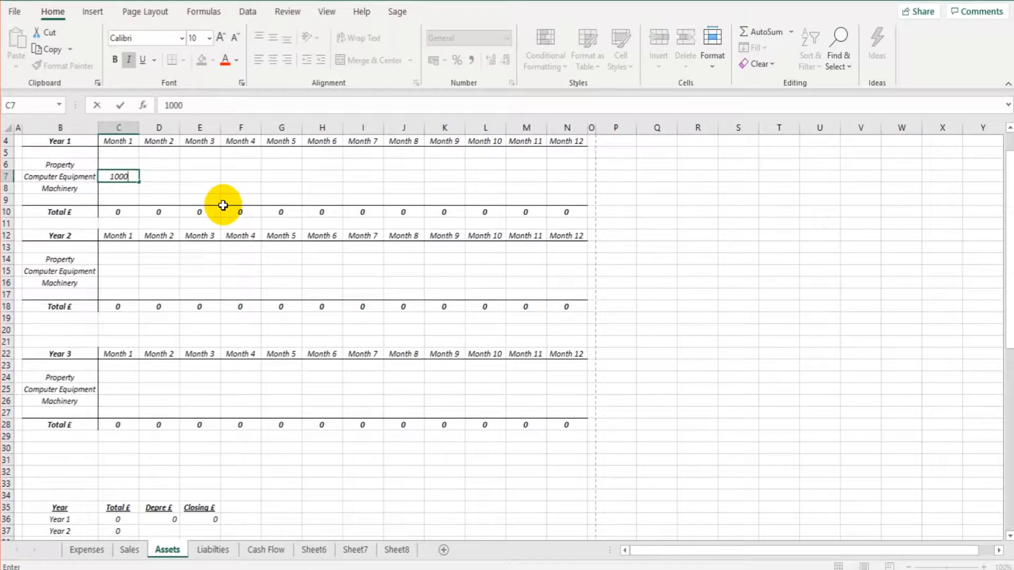
key("Return")
scroll(256, 389, "down", 1)
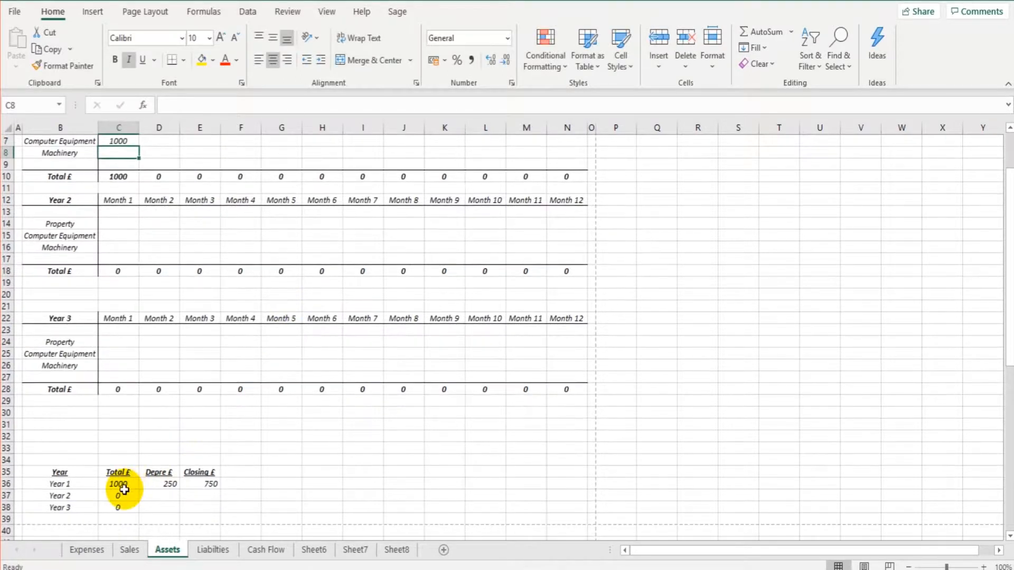
left_click(119, 484)
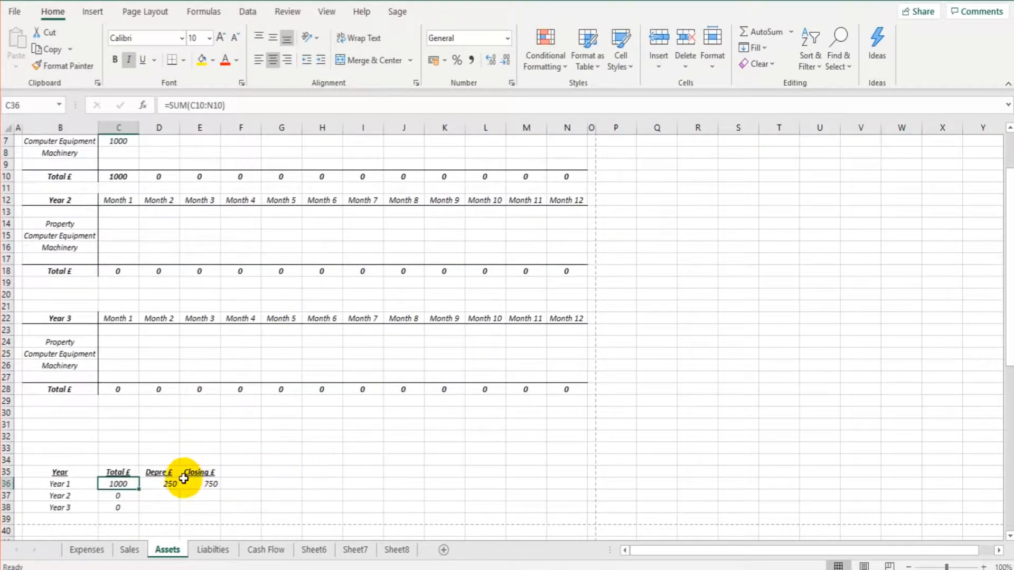
left_click(163, 483)
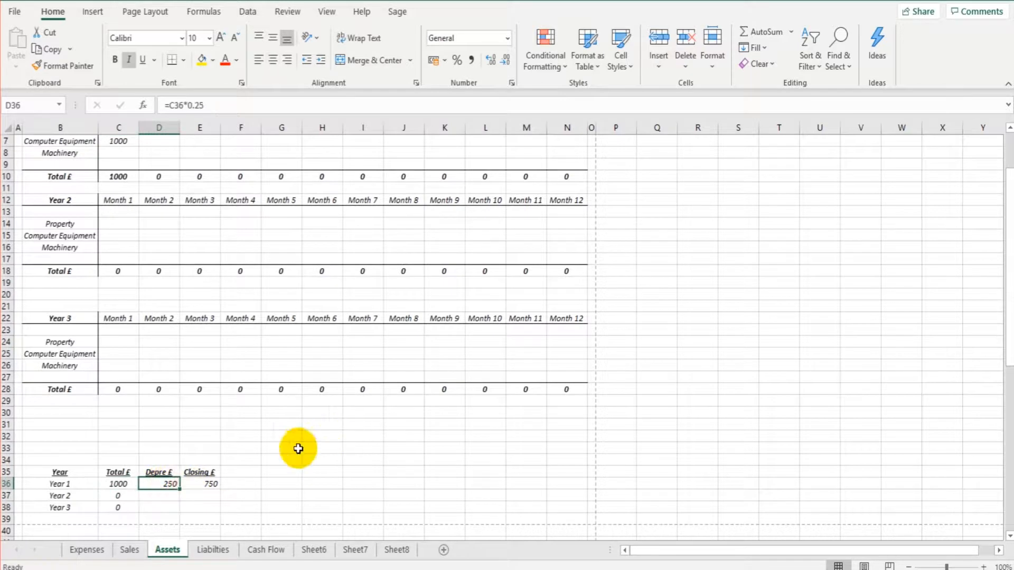
left_click(209, 486)
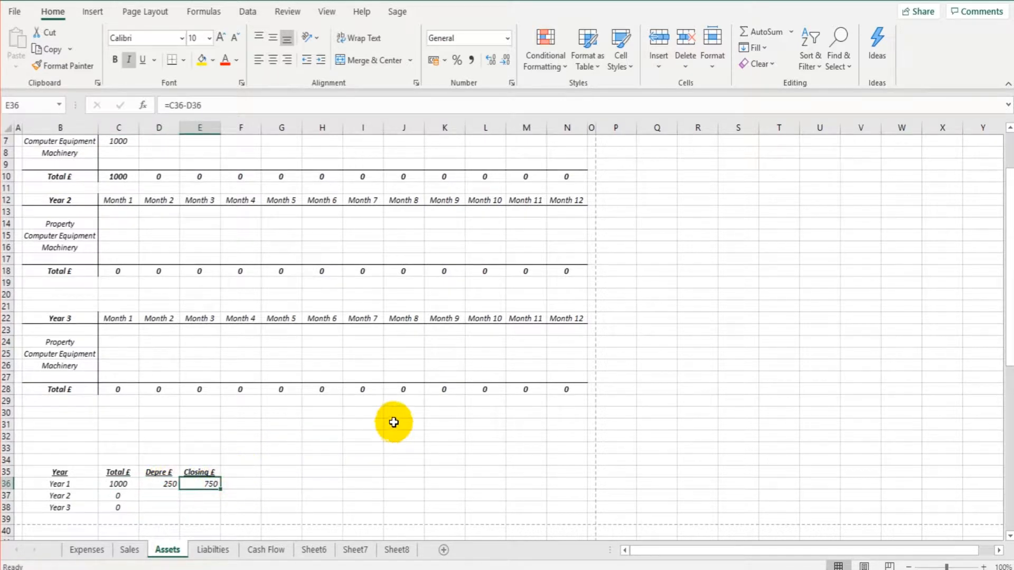
- Clear the 1000 test value from Year 1 Computer Equipment in Month 1
scroll(301, 355, "up", 1)
left_click(117, 174)
scroll(276, 301, "down", 2)
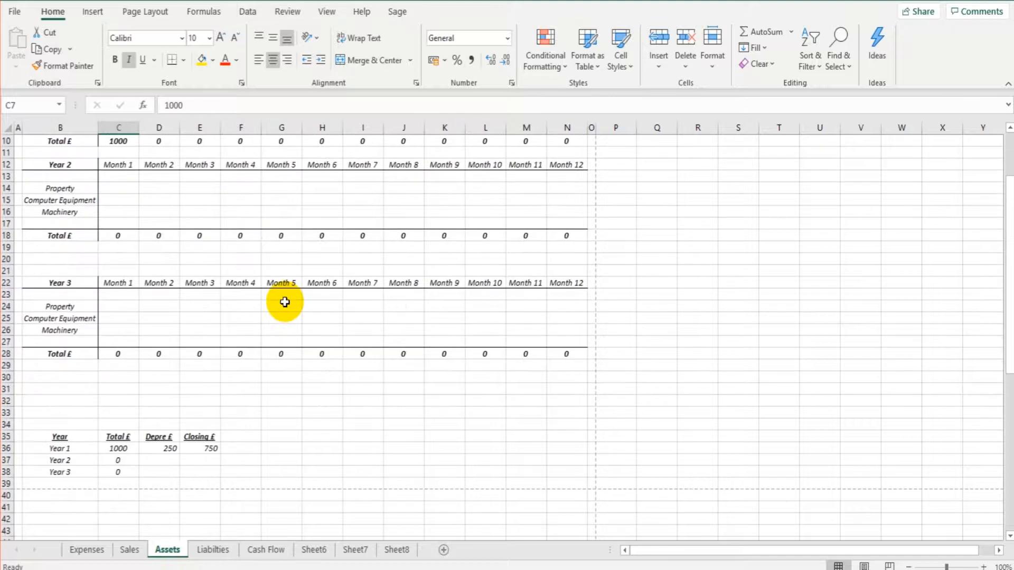
scroll(286, 302, "up", 3)
key("Delete")
scroll(290, 312, "down", 3)
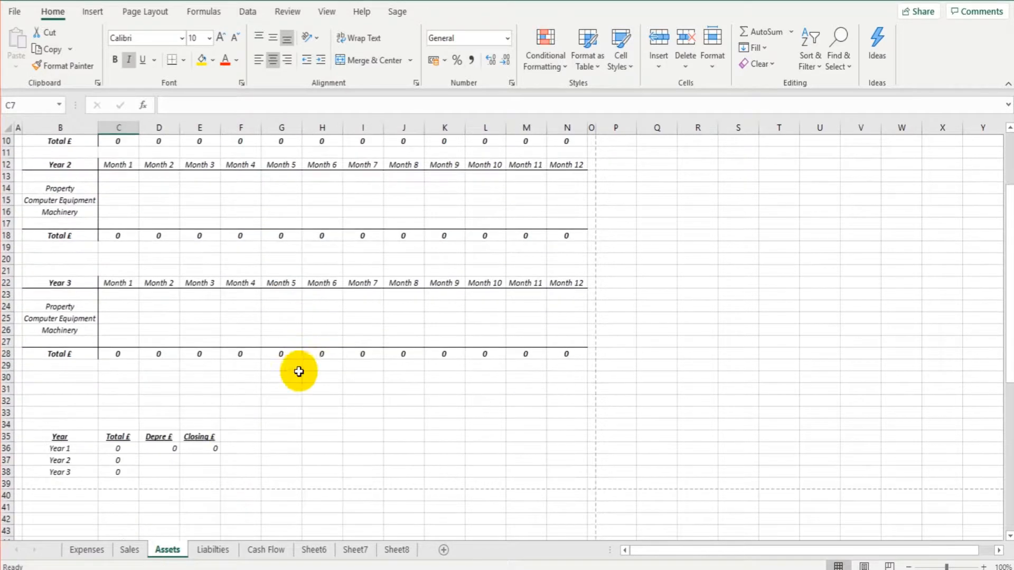
- Enter the Year 2 depreciation formula =(C37+E36)*0.25 in D37
left_click(214, 452)
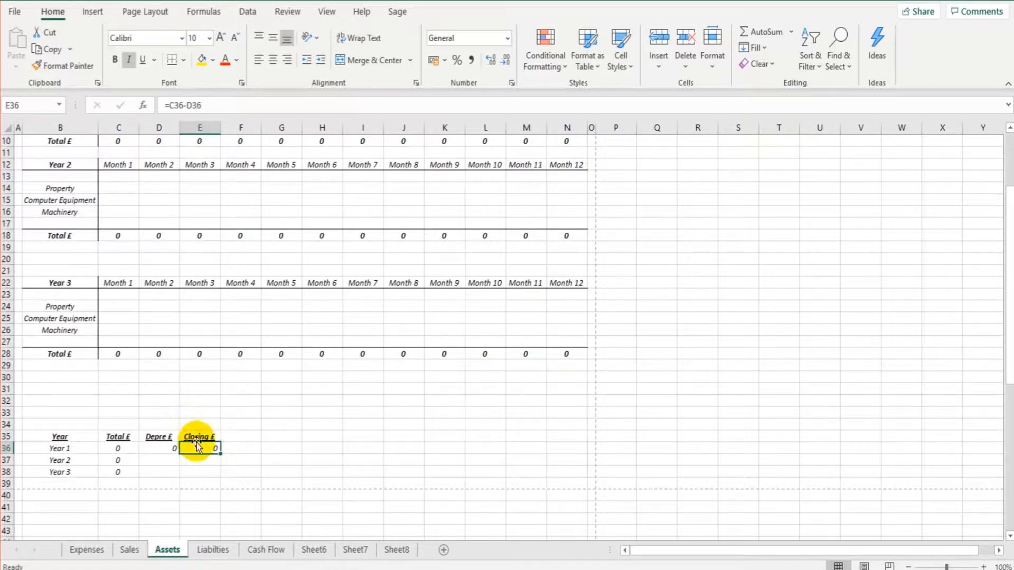
left_click(177, 449)
key("Return")
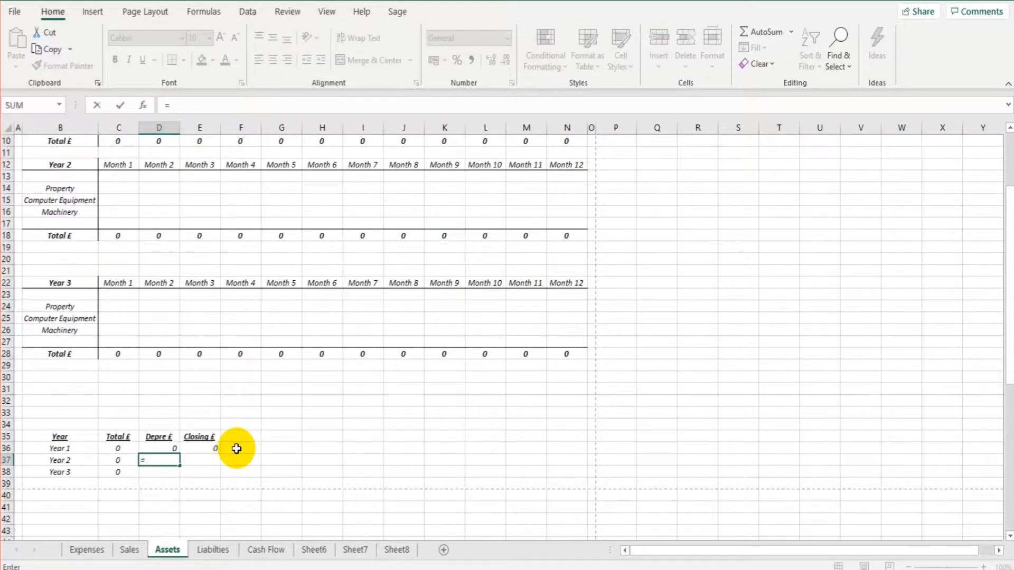
left_click(124, 460)
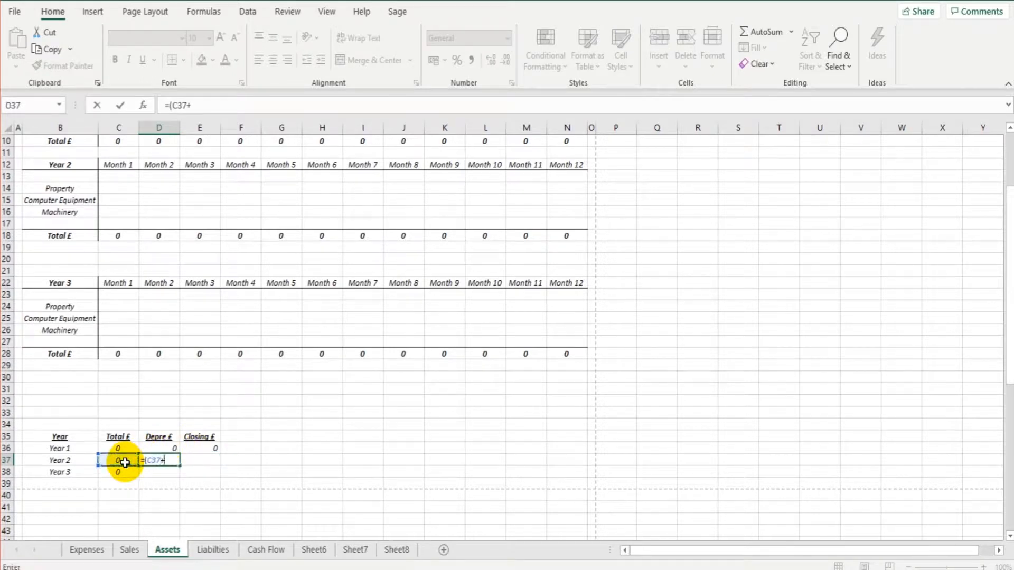
type("+")
left_click(196, 448)
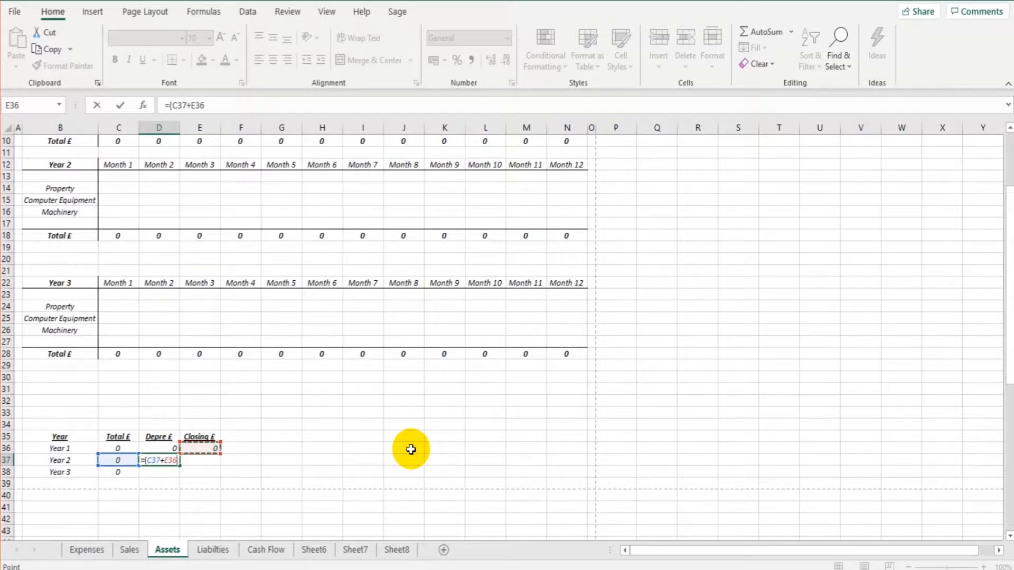
type(")*0.25")
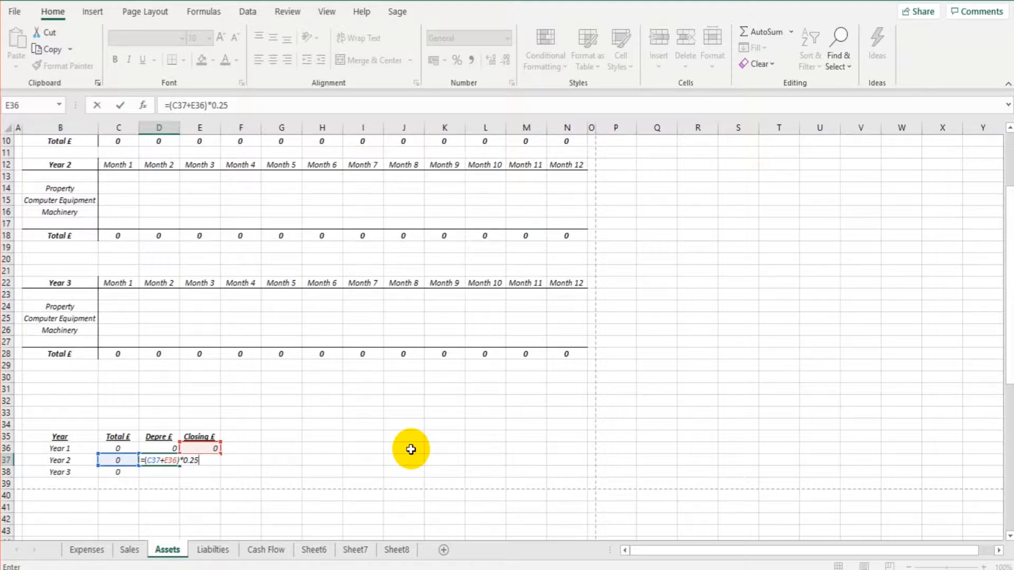
key("Return")
key("Up")
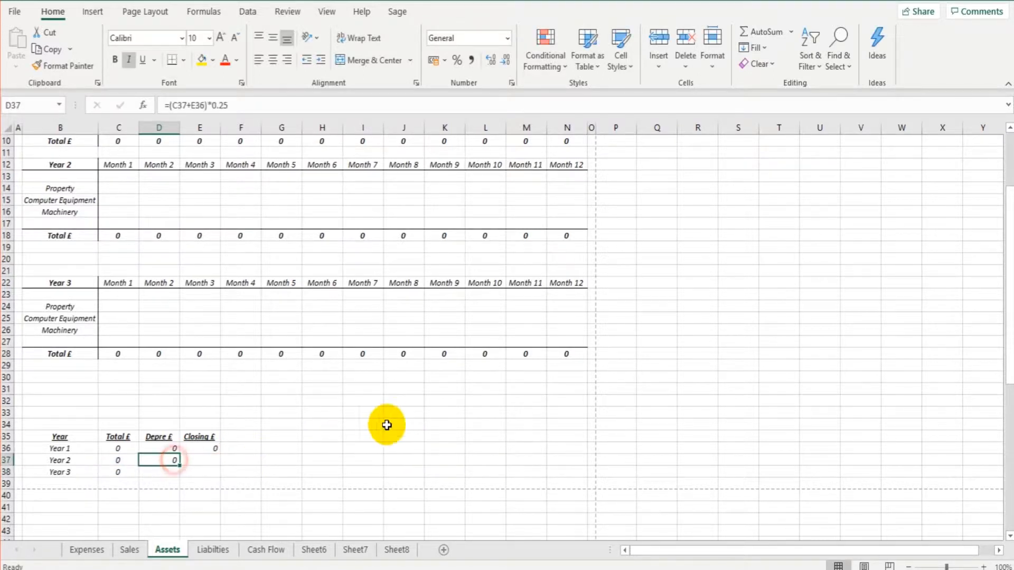
- Enter a test value of 500 for Year 2 Computer Equipment in Month 2 and check the Year 2 depreciation and total
scroll(379, 423, "up", 1)
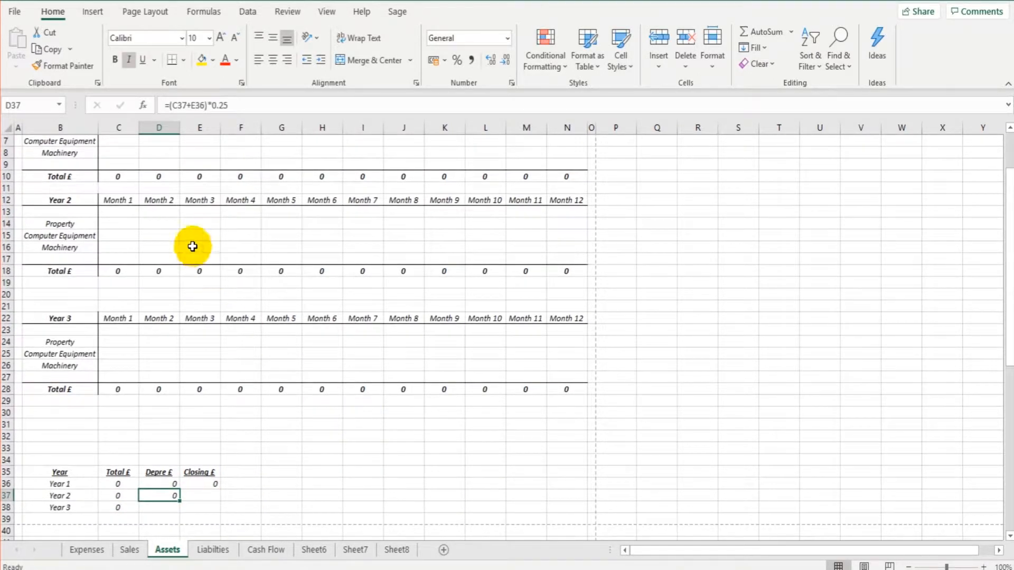
left_click(170, 236)
type("500")
key("Return")
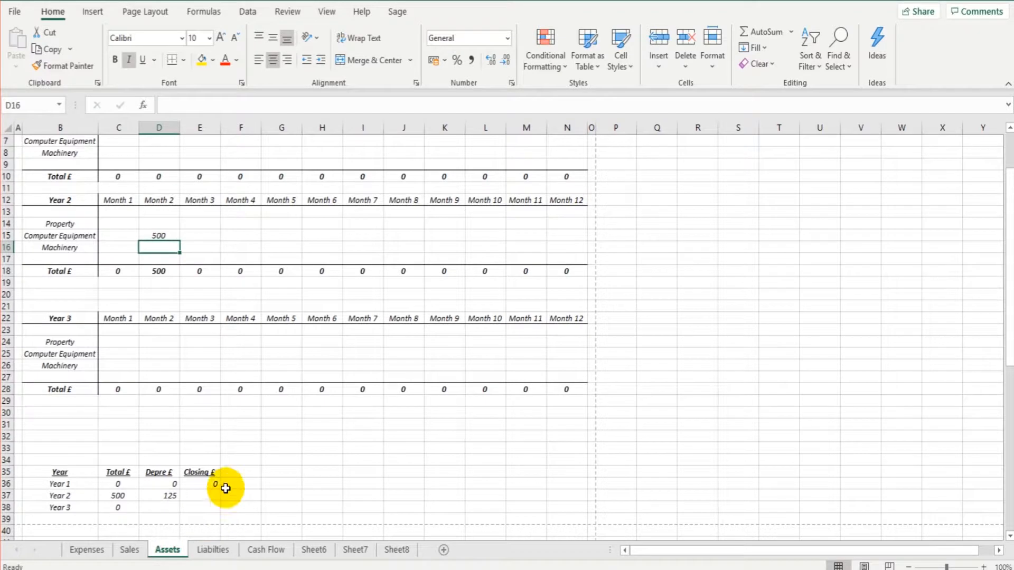
left_click(174, 497)
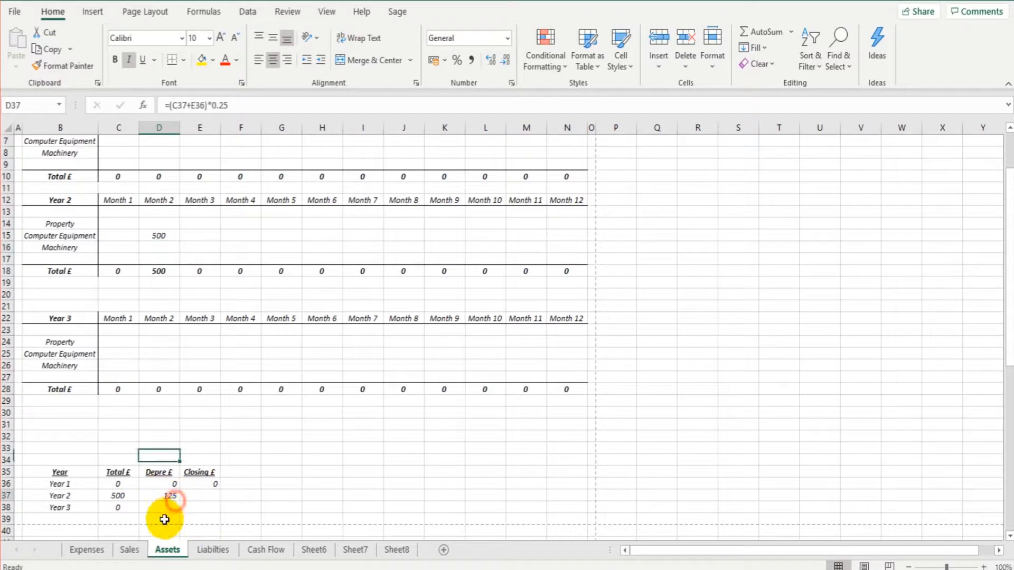
left_click(132, 494)
scroll(214, 519, "up", 1)
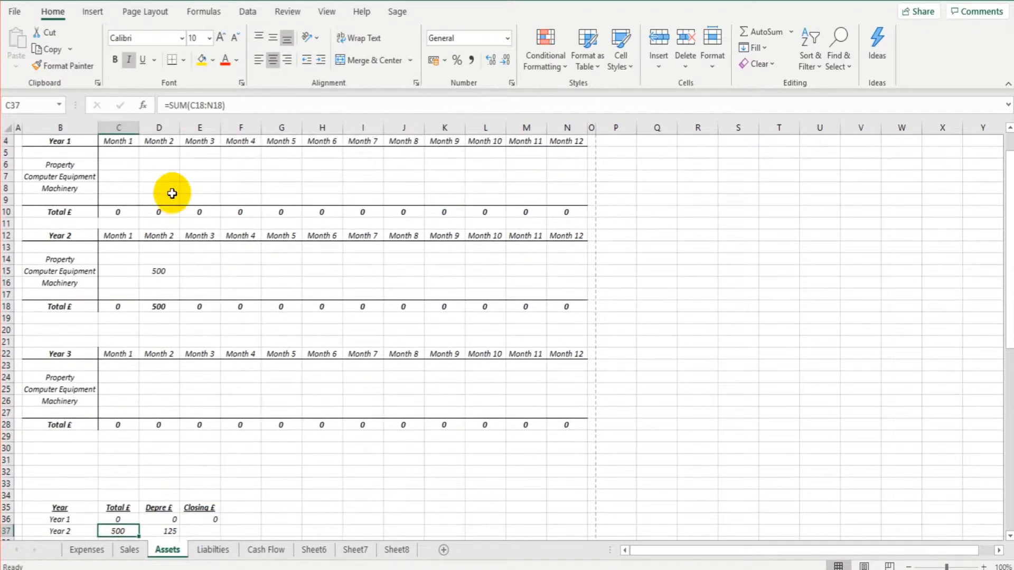
- Enter a test value of 1000 for Year 1 Computer Equipment in Month 2 and check how Year 1 closing feeds the Year 2 depreciation
left_click(170, 175)
type("1000")
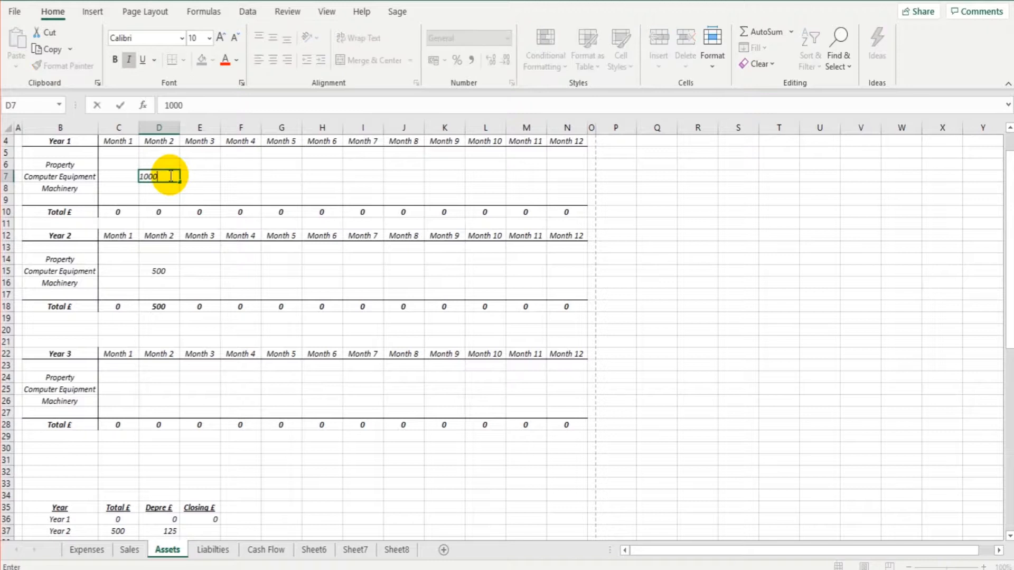
key("Return")
scroll(211, 386, "down", 1)
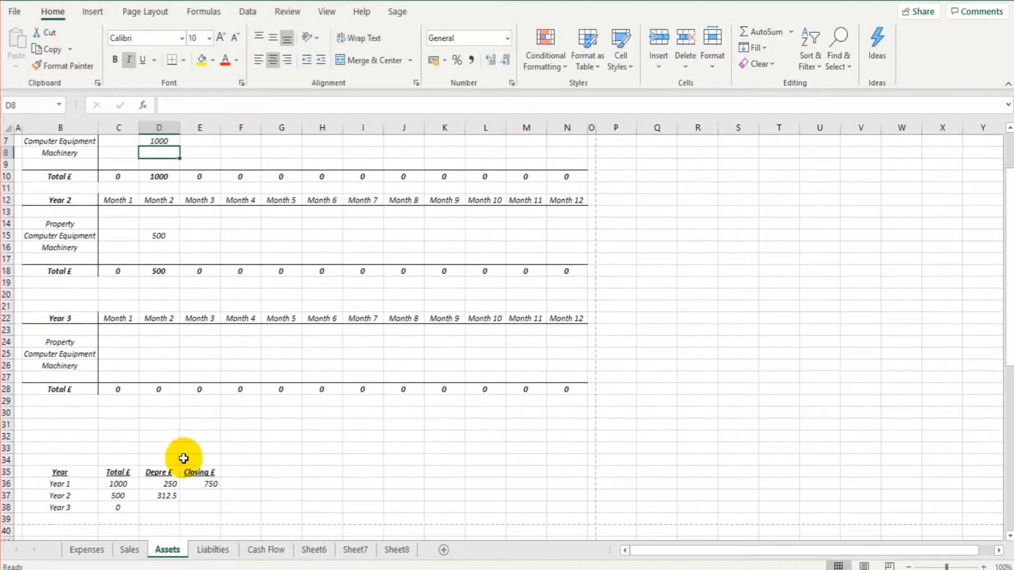
left_click(167, 499)
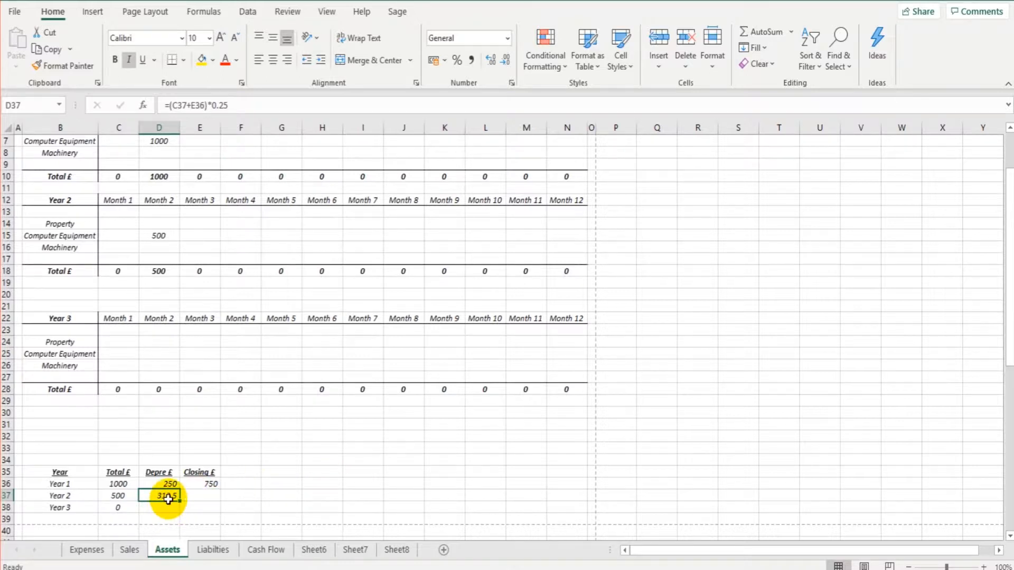
left_click(122, 495)
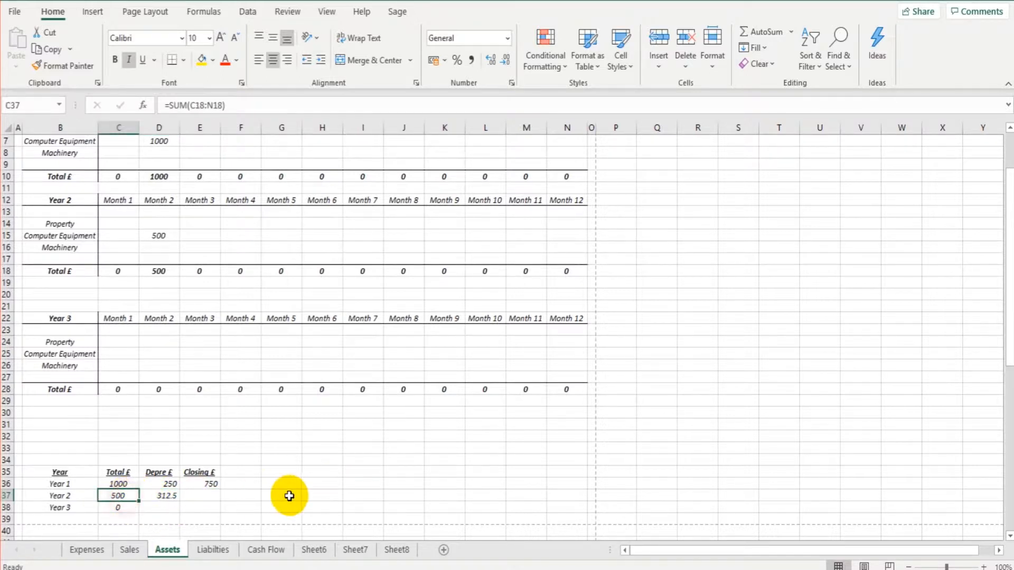
left_click(206, 483)
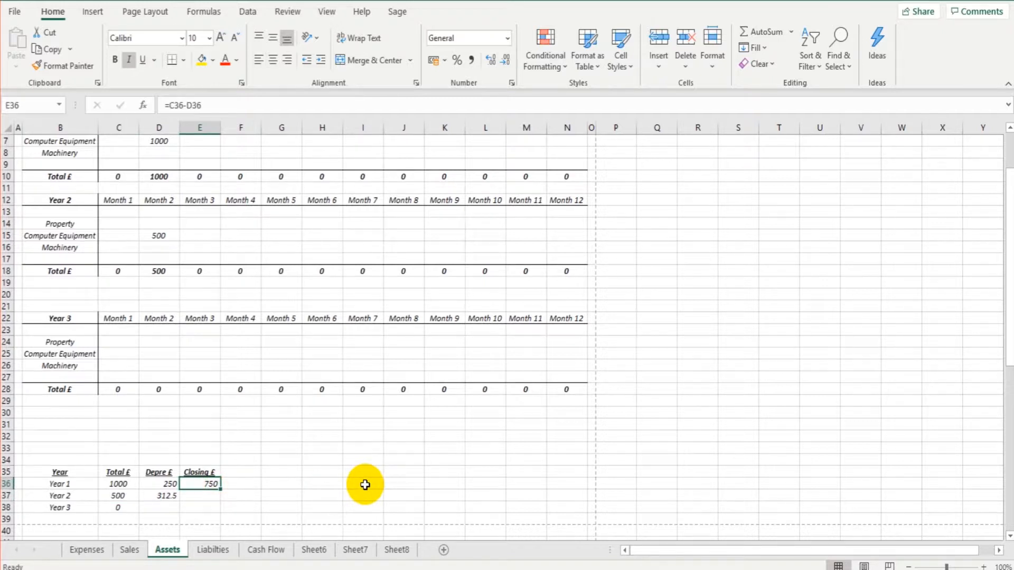
left_click(322, 483)
left_click(209, 496)
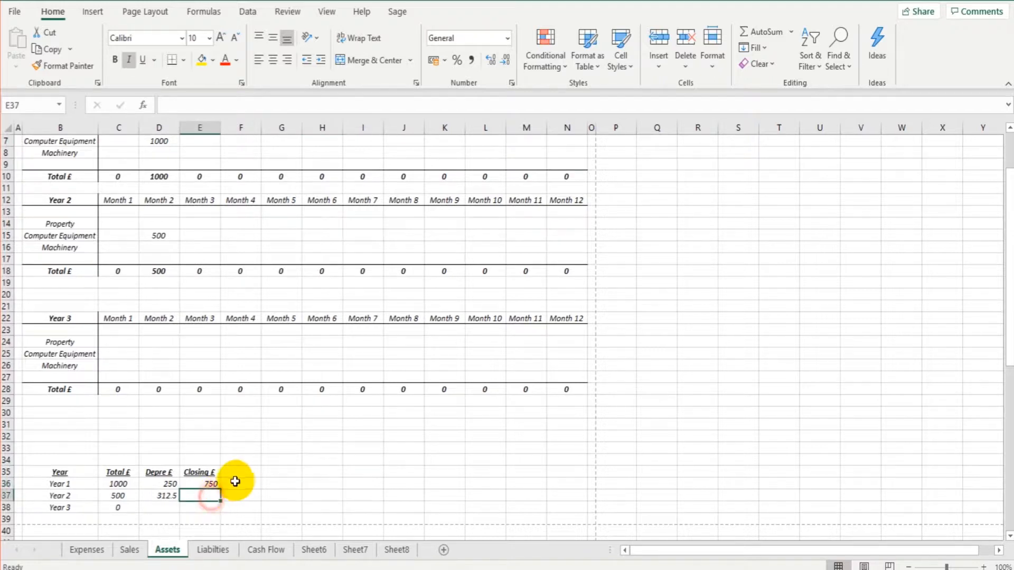
- Enter the Year 2 closing value formula =E36+(C37-D37) in E37
scroll(285, 473, "down", 1)
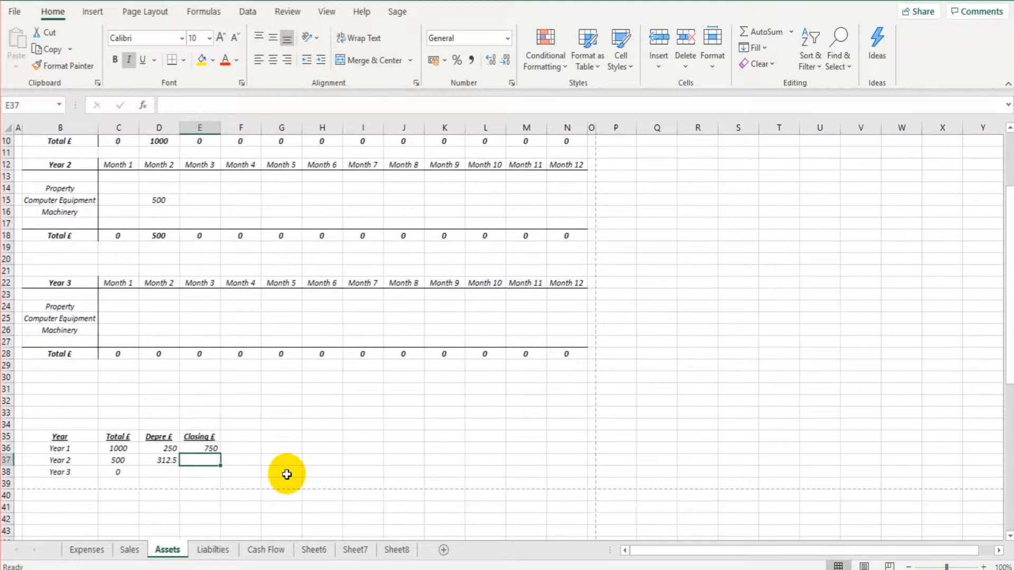
type("=")
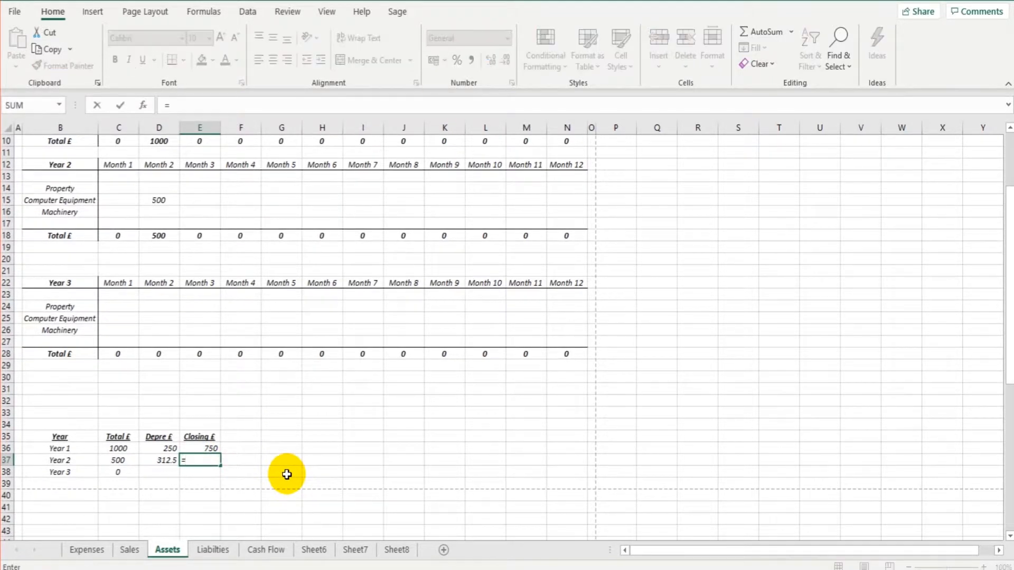
left_click(209, 447)
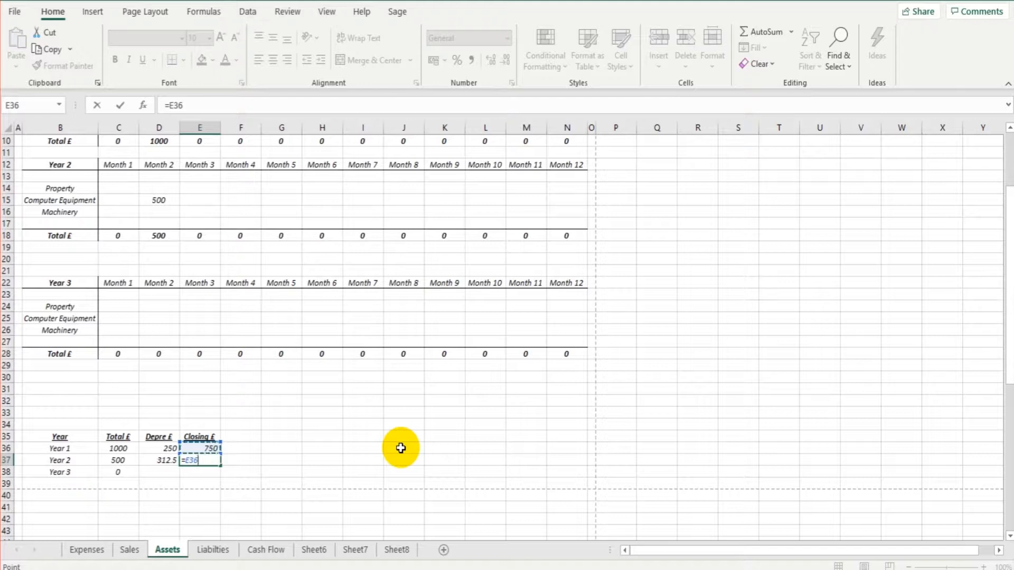
type("+(")
left_click(118, 459)
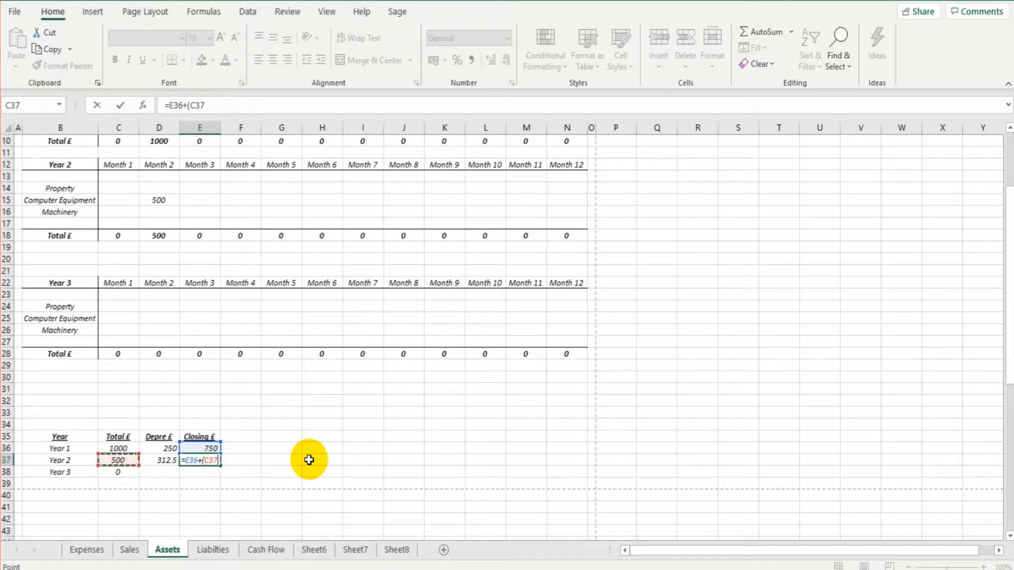
type("-")
left_click(161, 460)
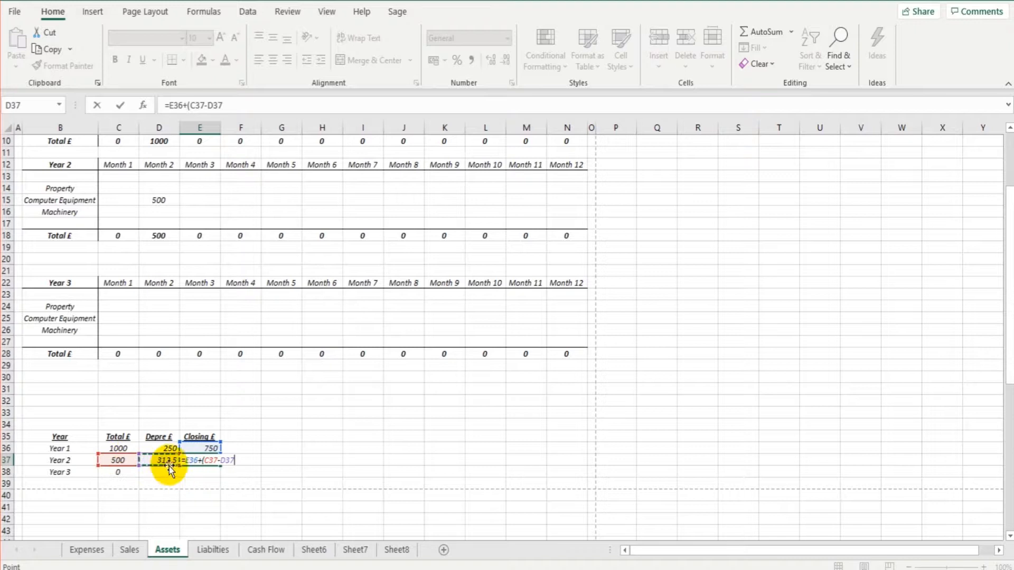
type(")")
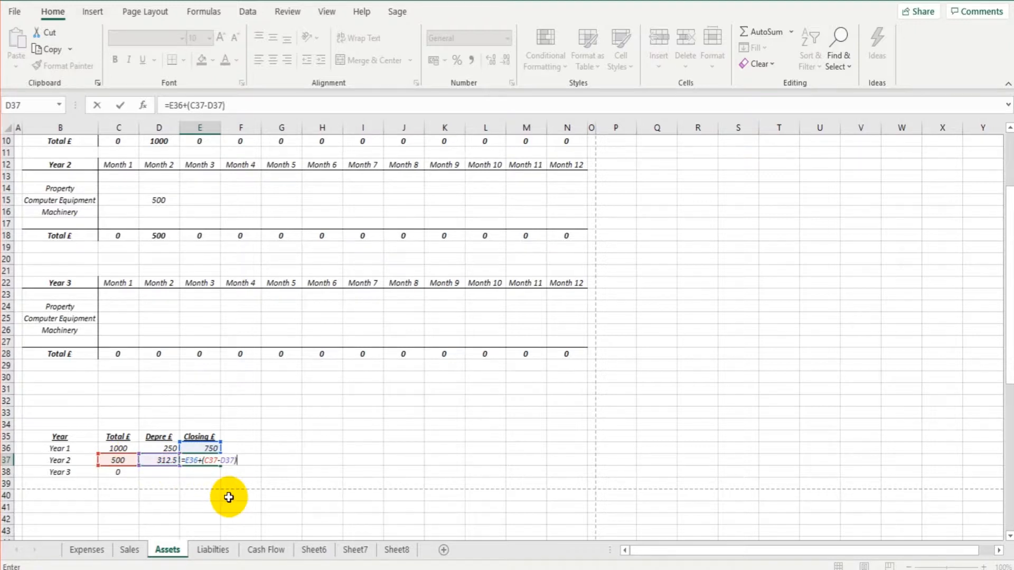
key("Return")
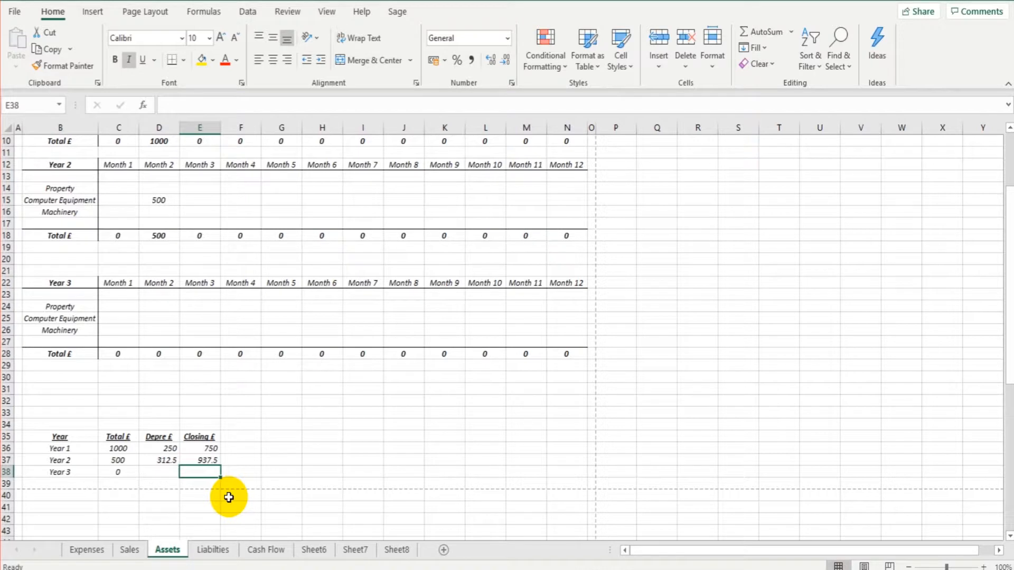
- Enter the Year 3 depreciation formula =(C38+E37)*0.25 in D38
left_click(176, 477)
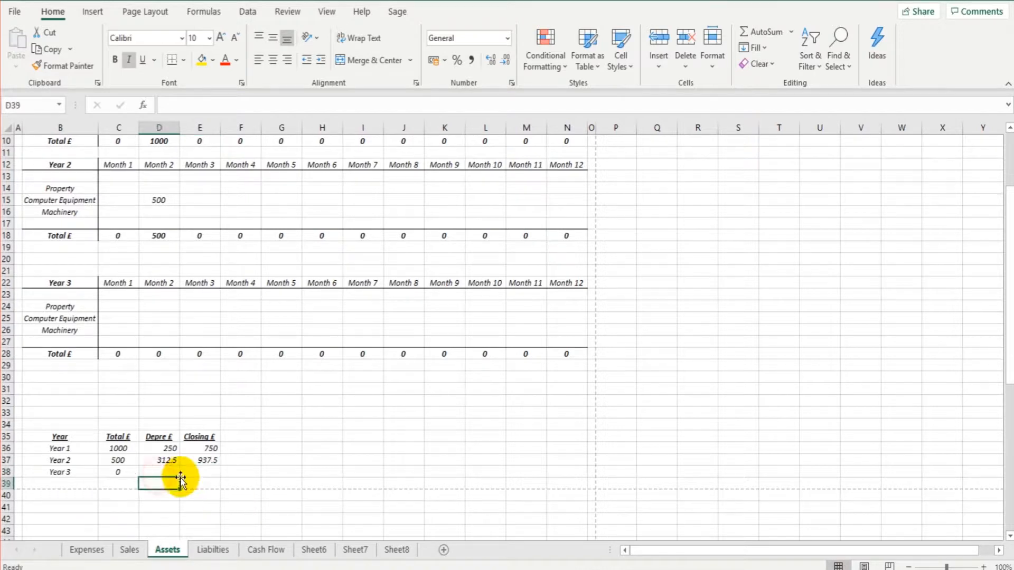
type("=(")
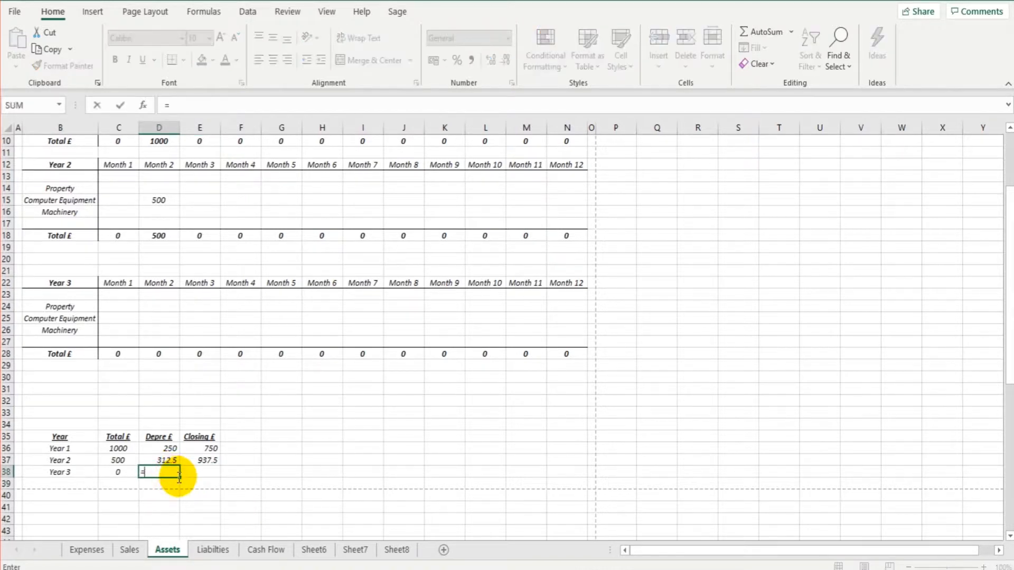
left_click(112, 472)
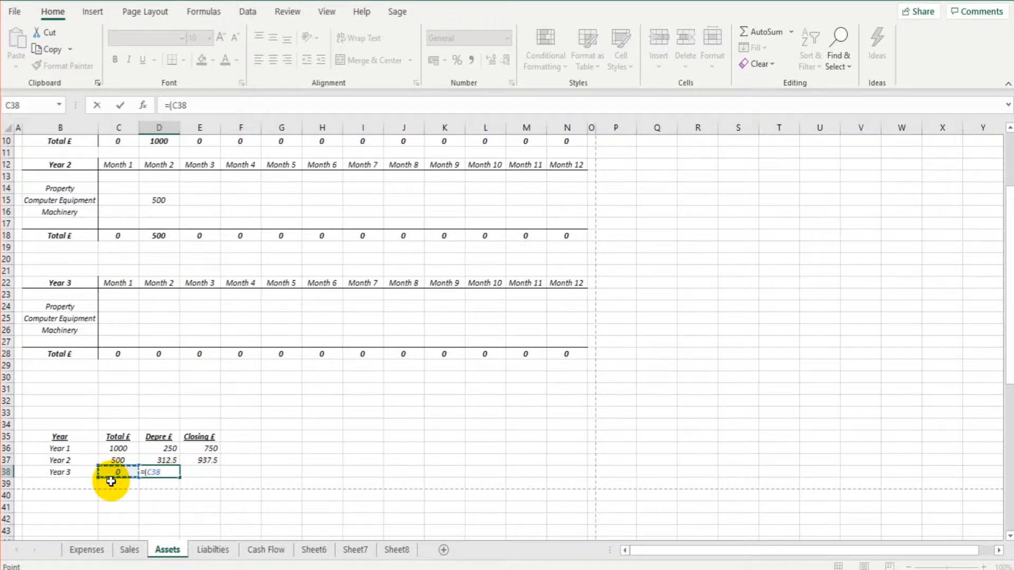
type("+")
left_click(207, 462)
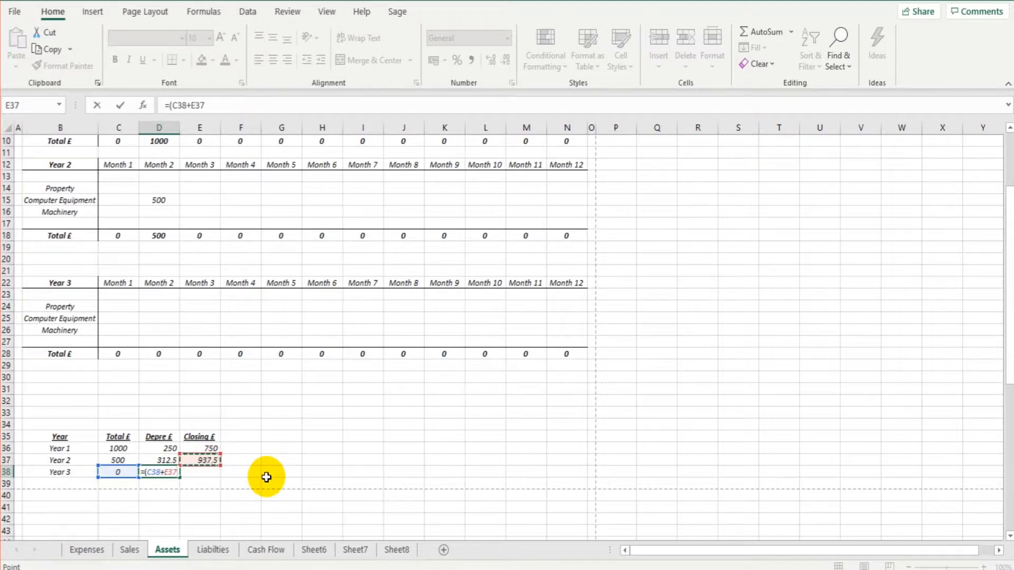
type(")*0.25")
key("Return")
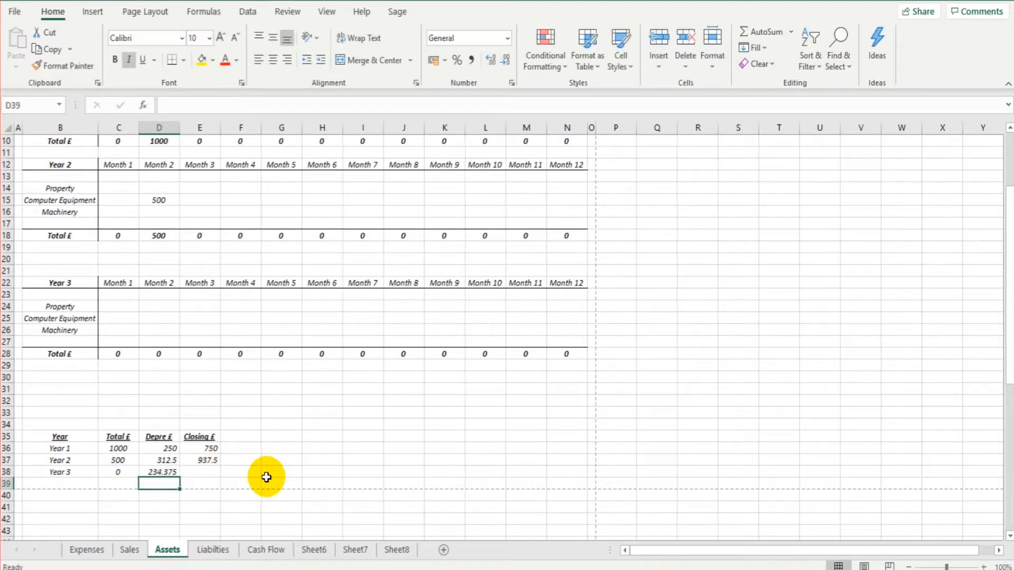
- Enter the Year 3 closing value formula =E37+(C38-D38) in E38
key("Up")
key("Right")
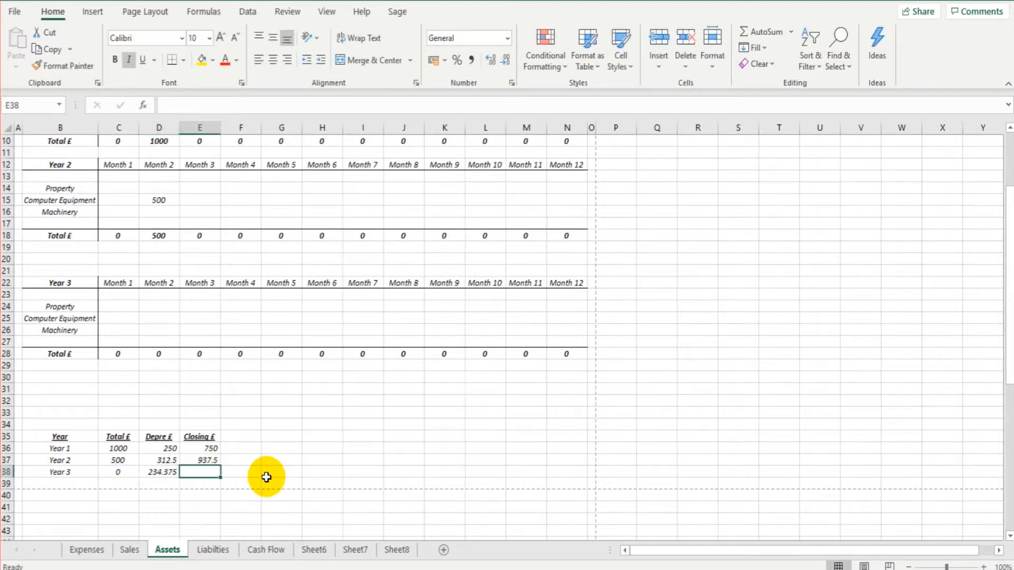
left_click(208, 459)
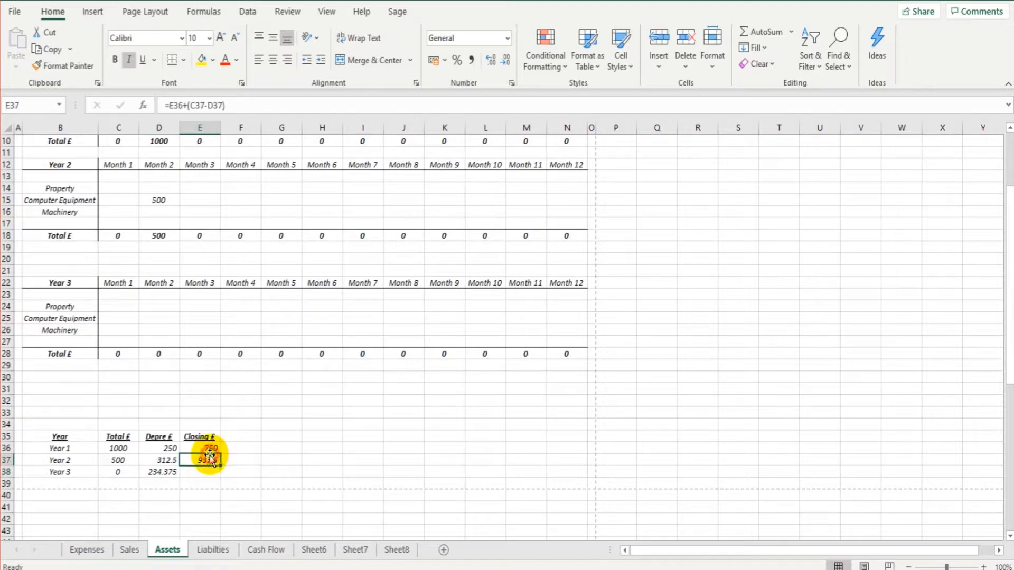
left_click(204, 477)
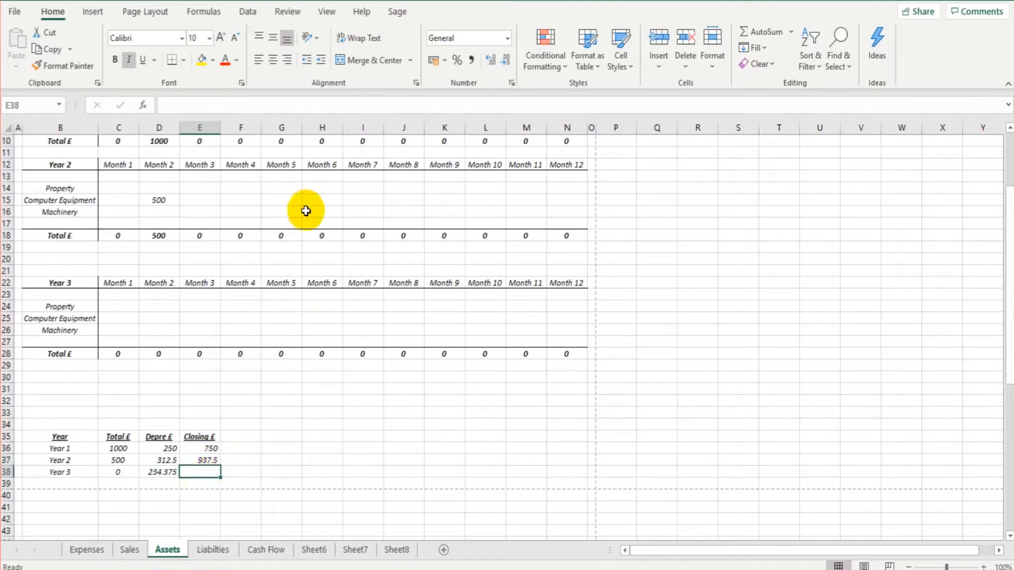
type("=")
left_click(206, 460)
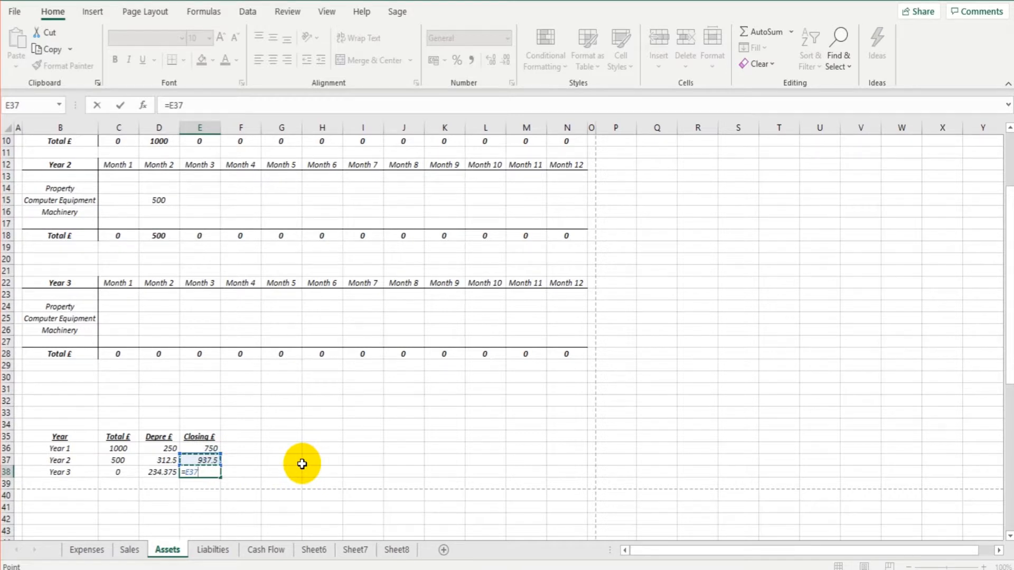
type("+(")
left_click(120, 474)
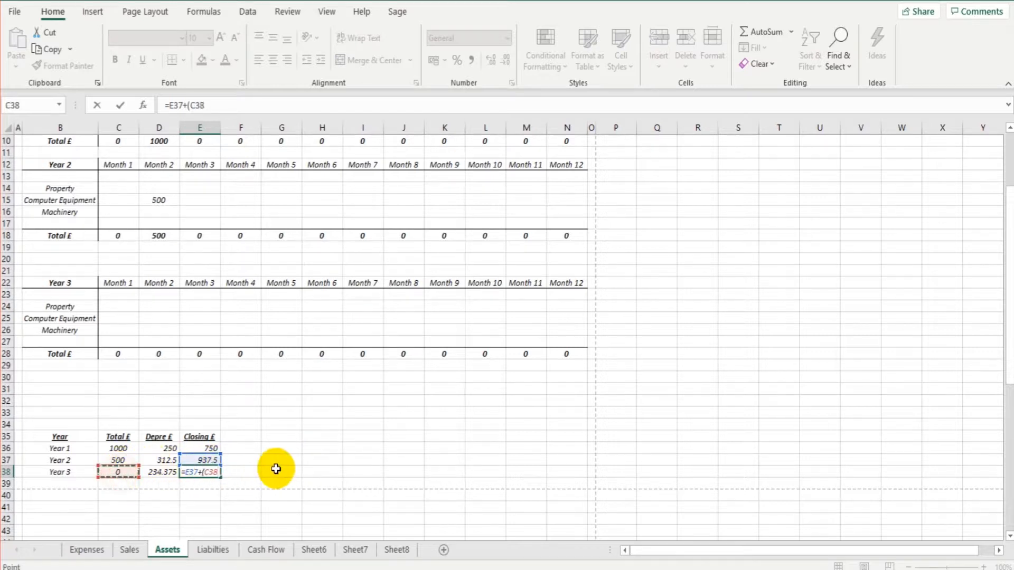
type("-")
left_click(158, 472)
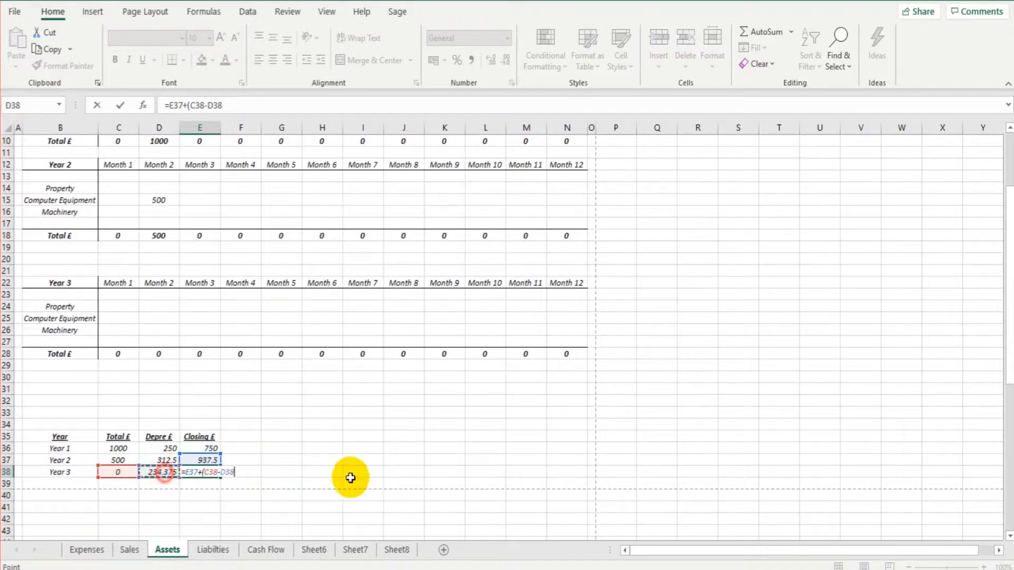
type(")")
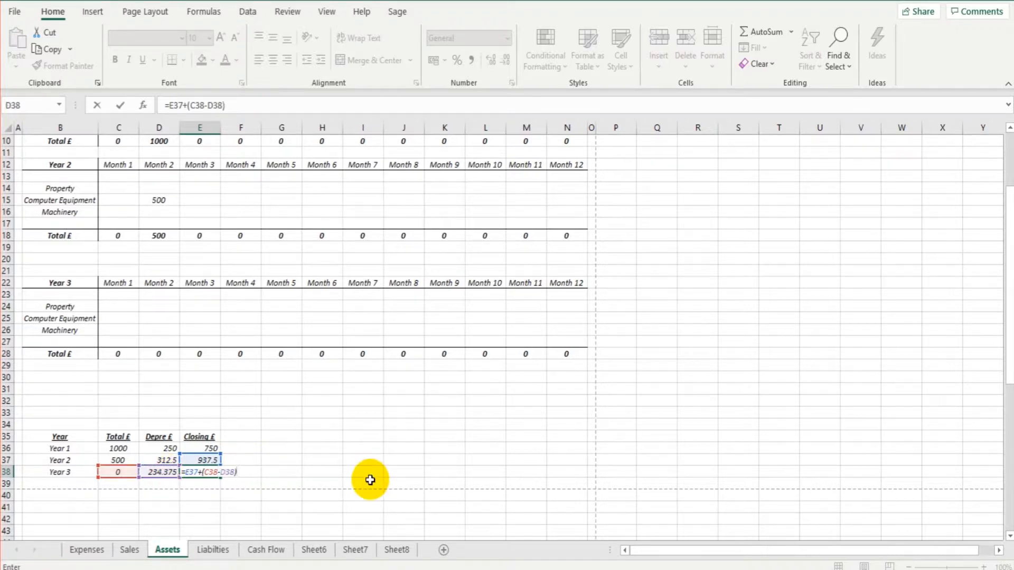
key("Return")
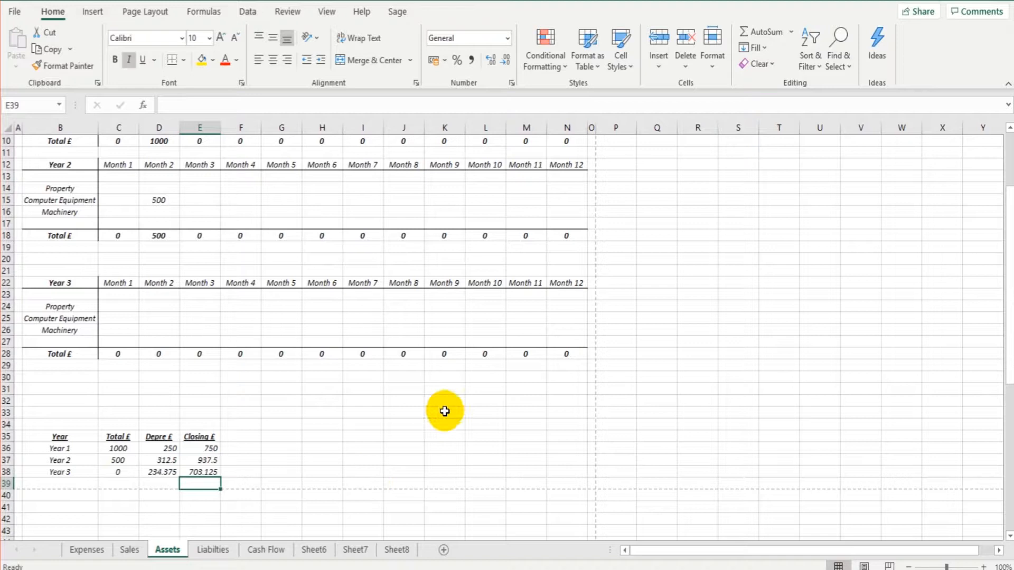
- Clear the Month 2 Computer Equipment test values from the Year 1 and Year 2 tables
scroll(220, 396, "up", 3)
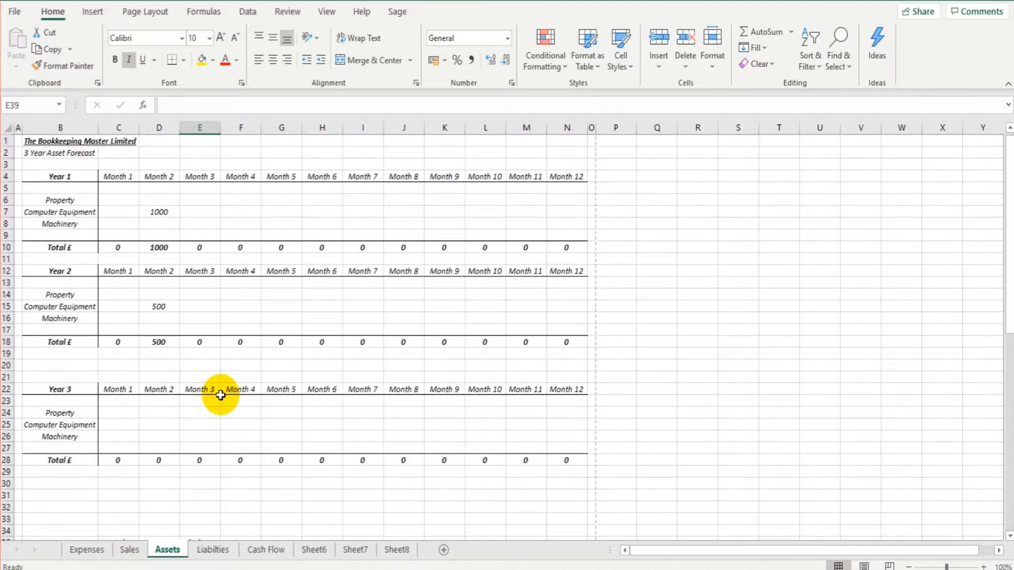
scroll(306, 377, "down", 2)
scroll(305, 378, "up", 2)
scroll(253, 377, "down", 4)
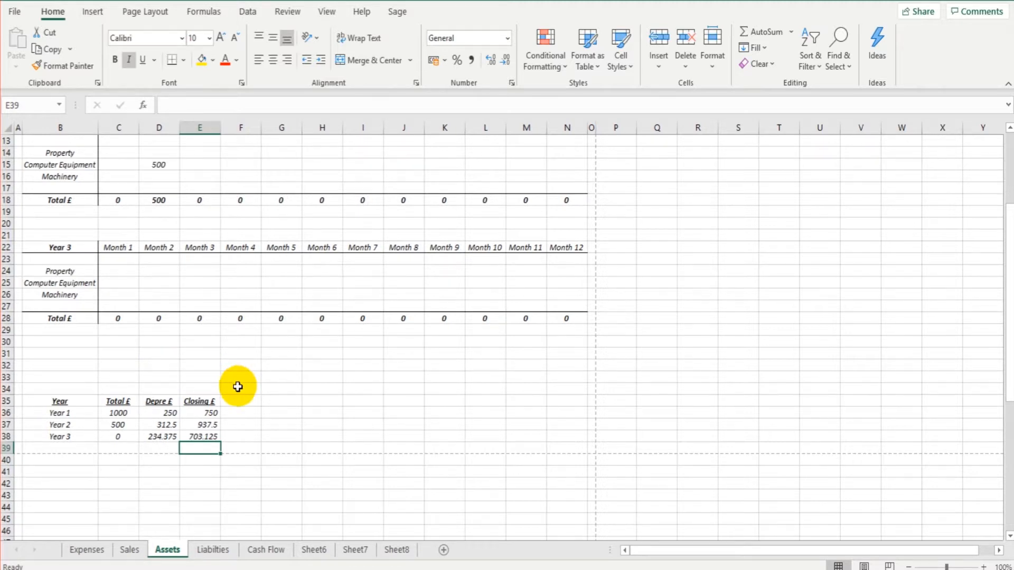
scroll(235, 383, "up", 4)
left_click_drag(130, 204, 181, 214)
key("Delete")
left_click_drag(129, 306, 229, 308)
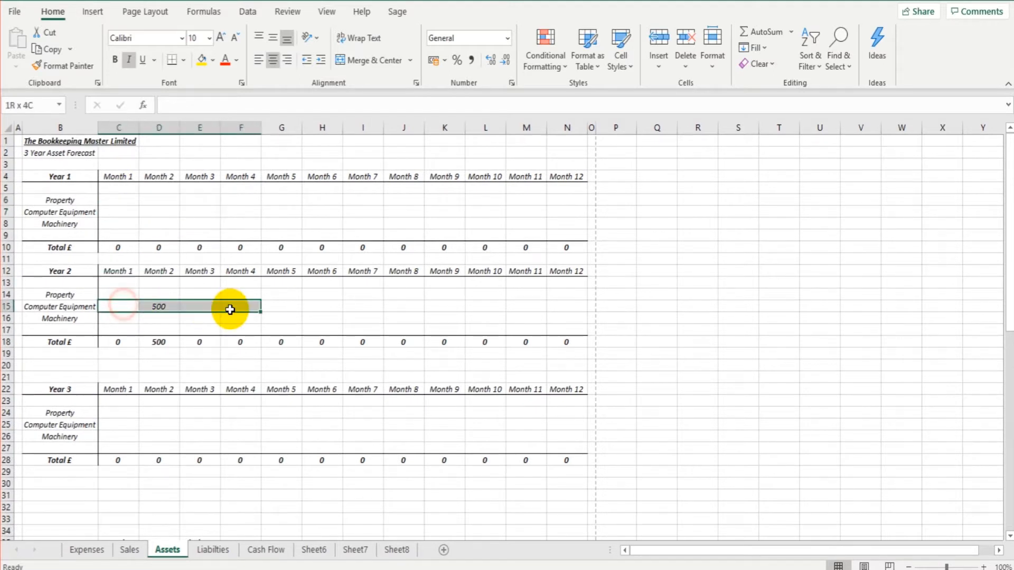
key("Delete")
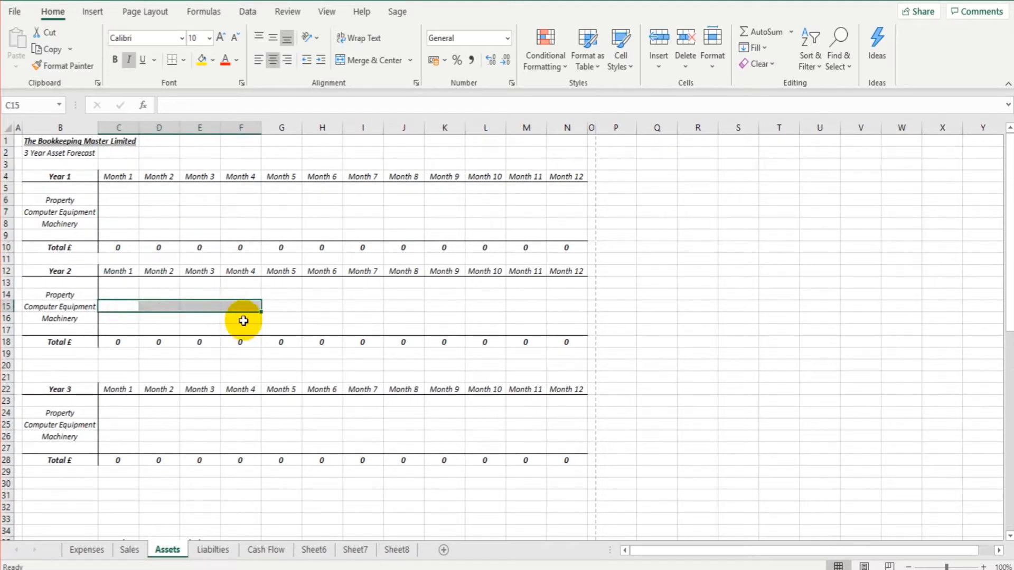
left_click(211, 549)
left_click(170, 550)
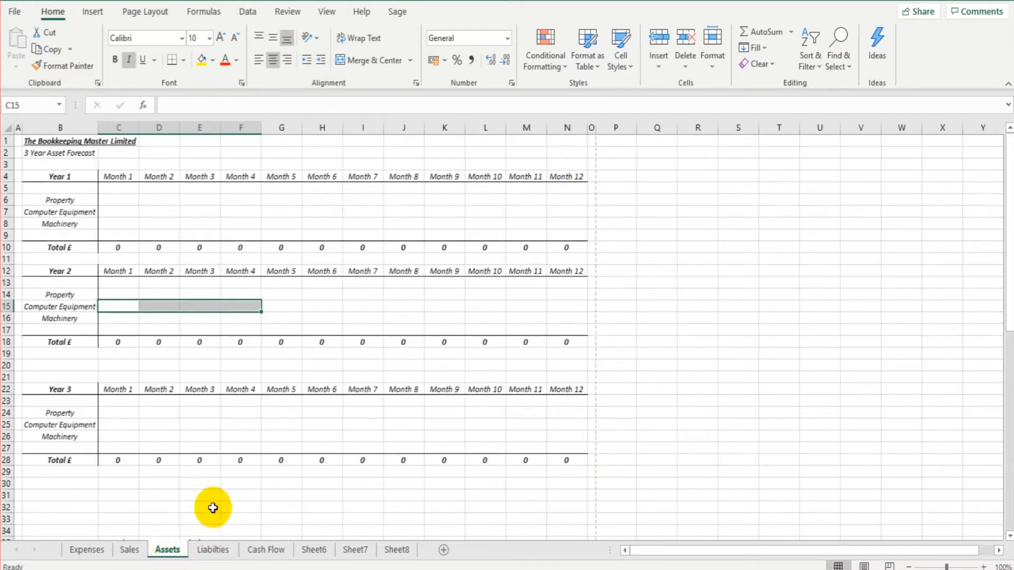
left_click(211, 549)
left_click(169, 553)
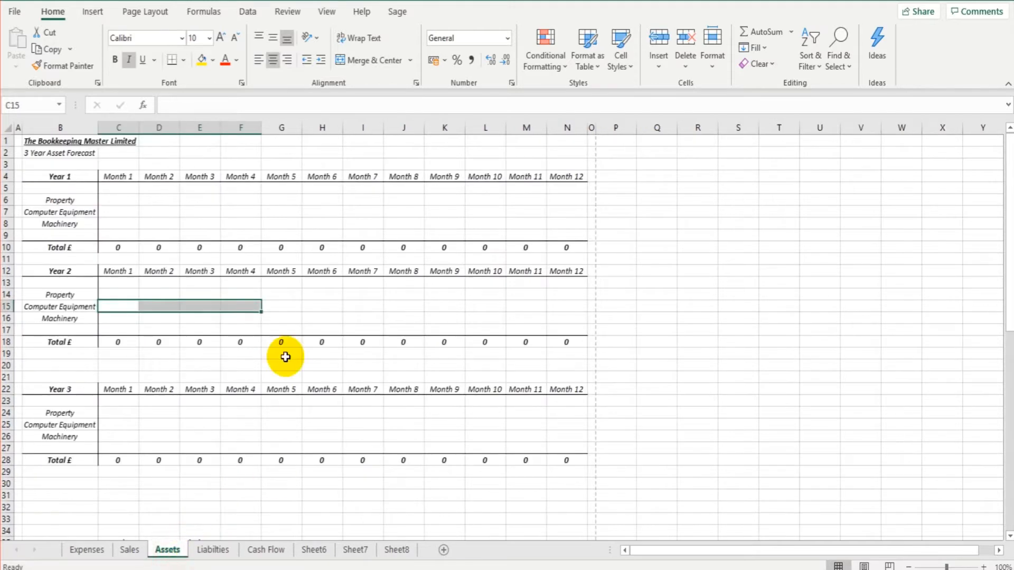
scroll(114, 256, "down", 5)
scroll(116, 259, "up", 5)
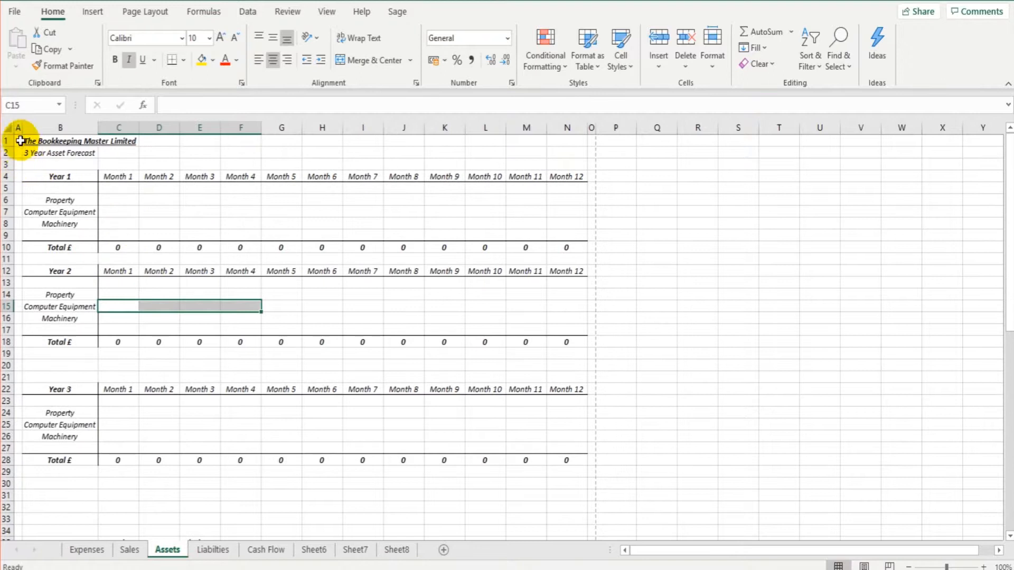
- Copy the entire contents of the Assets sheet and paste them onto the Liabilties sheet
left_click(7, 128)
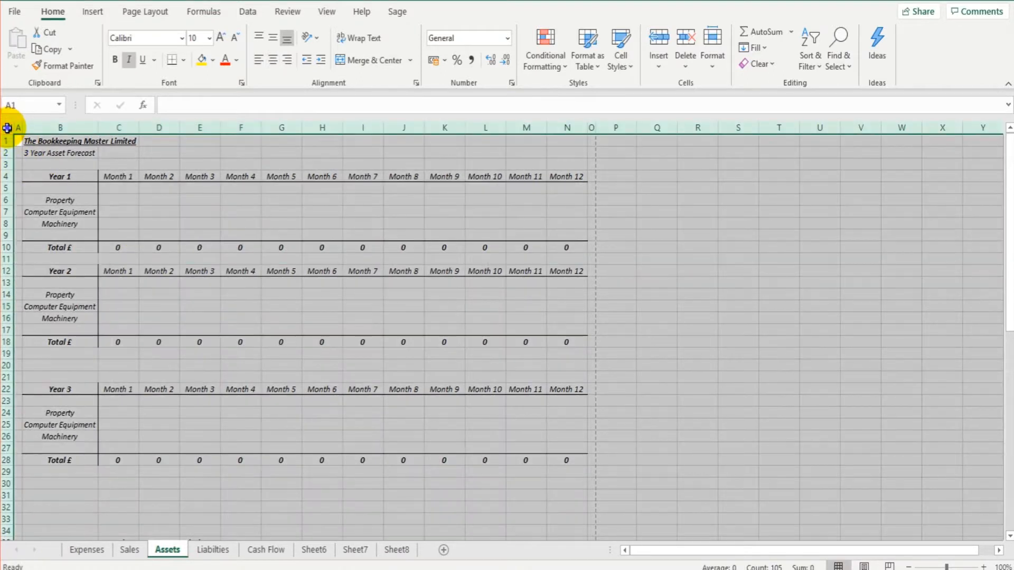
right_click(7, 128)
left_click(37, 156)
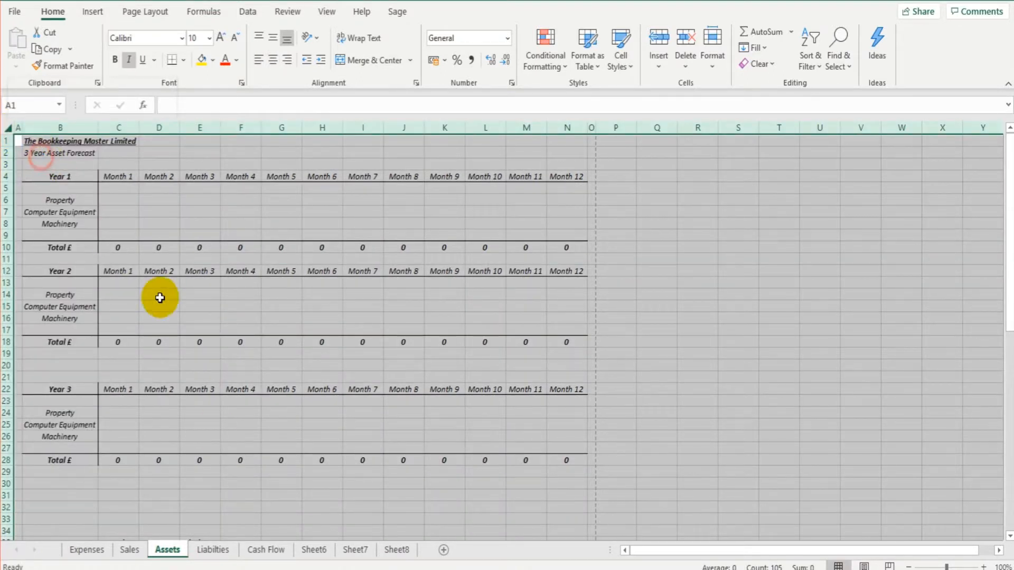
left_click(211, 548)
right_click(7, 128)
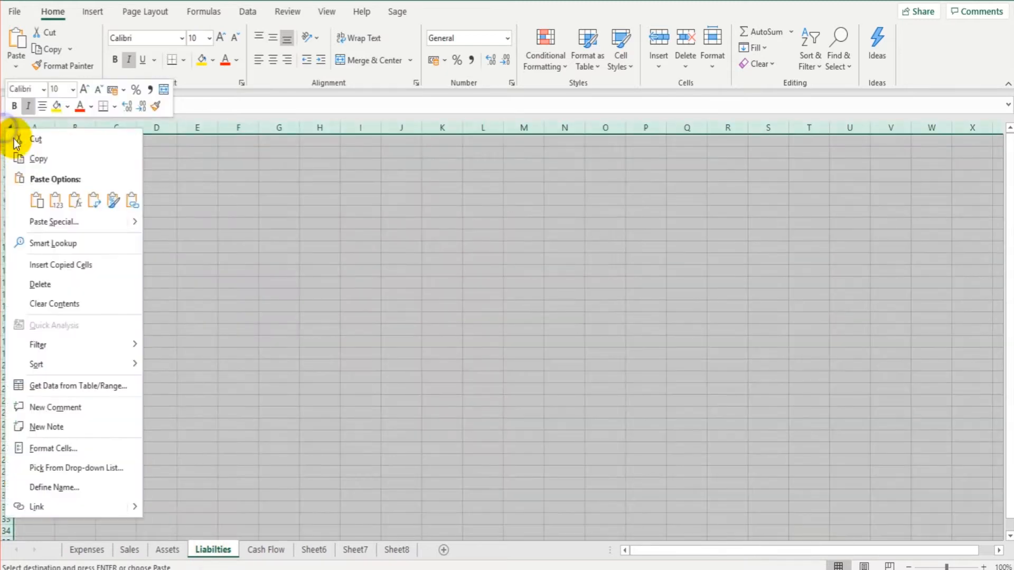
left_click(37, 200)
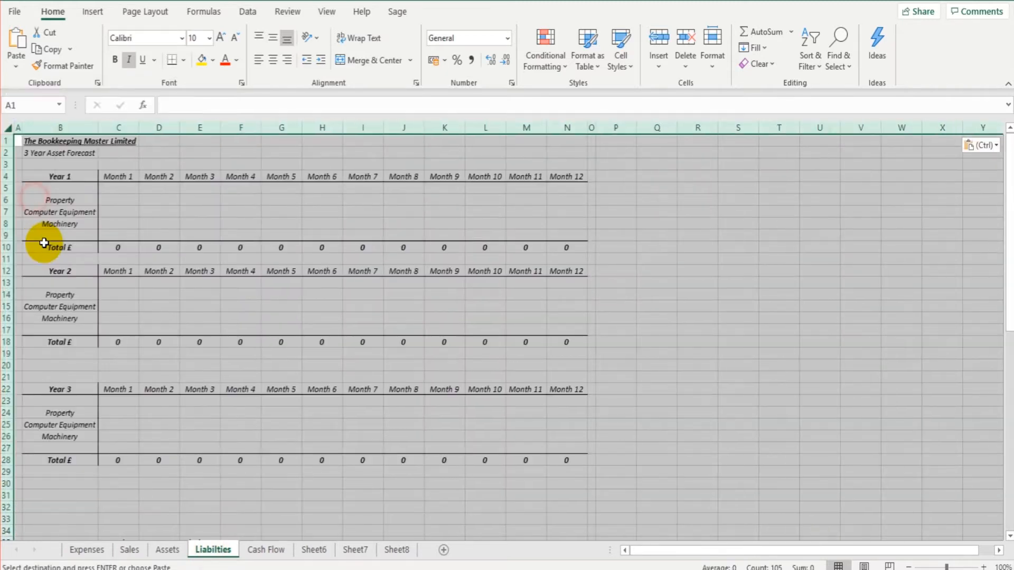
- Change the subtitle in B2 of the Liabilties sheet to "3 Year Liability Forecast"
left_click(55, 157)
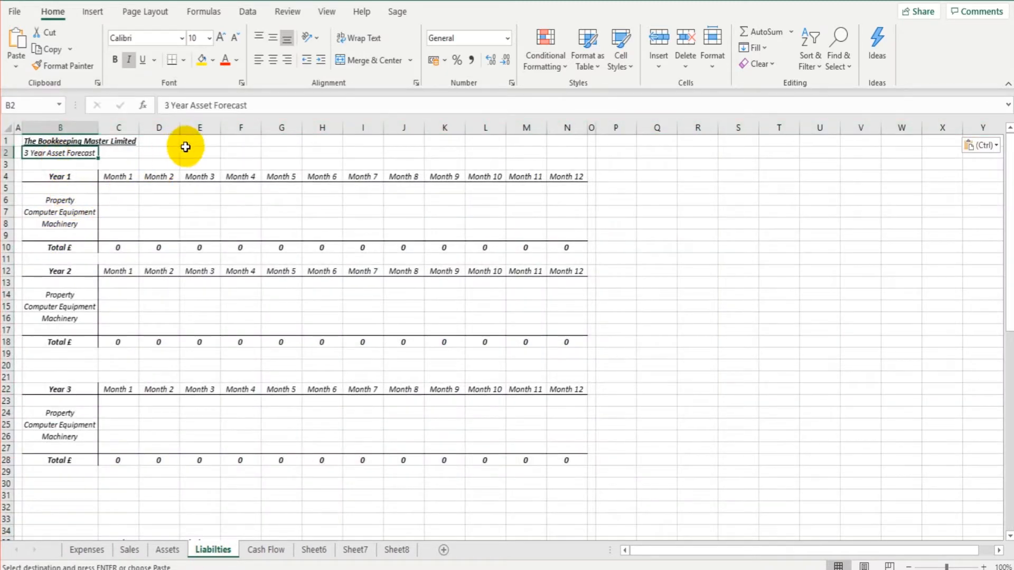
left_click_drag(213, 111, 191, 112)
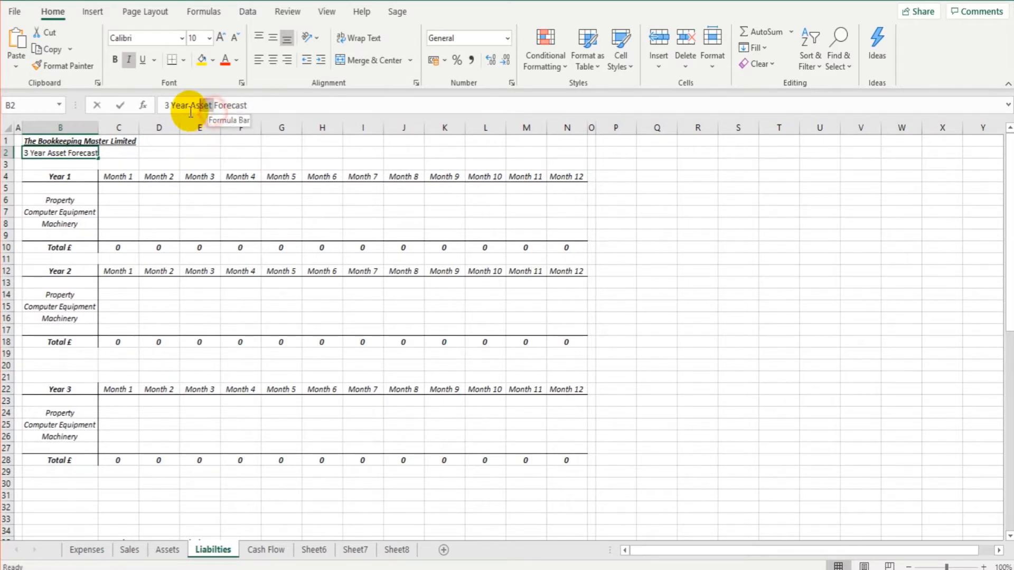
type("Liability")
key("Return")
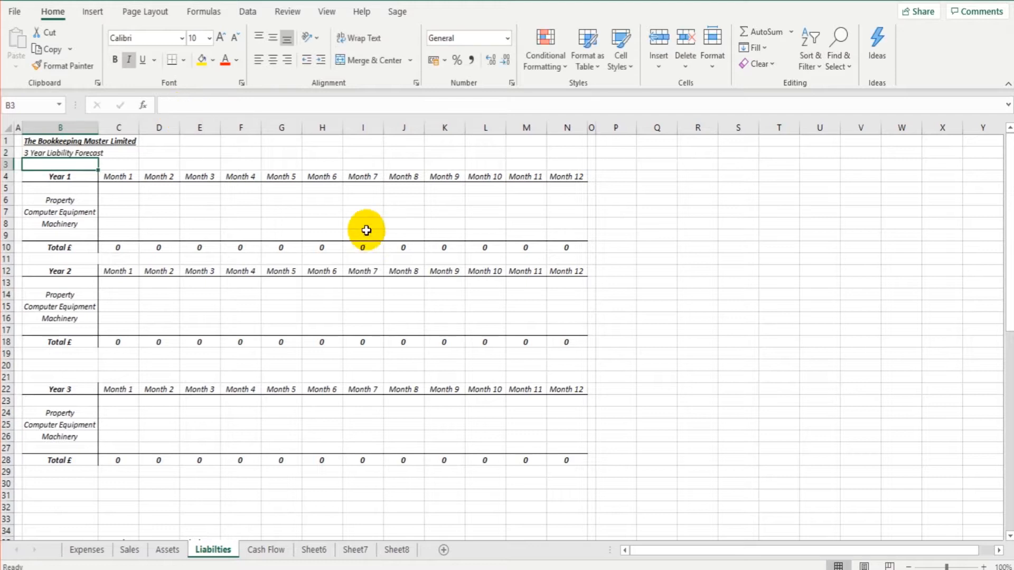
scroll(264, 239, "down", 1)
scroll(391, 251, "up", 1)
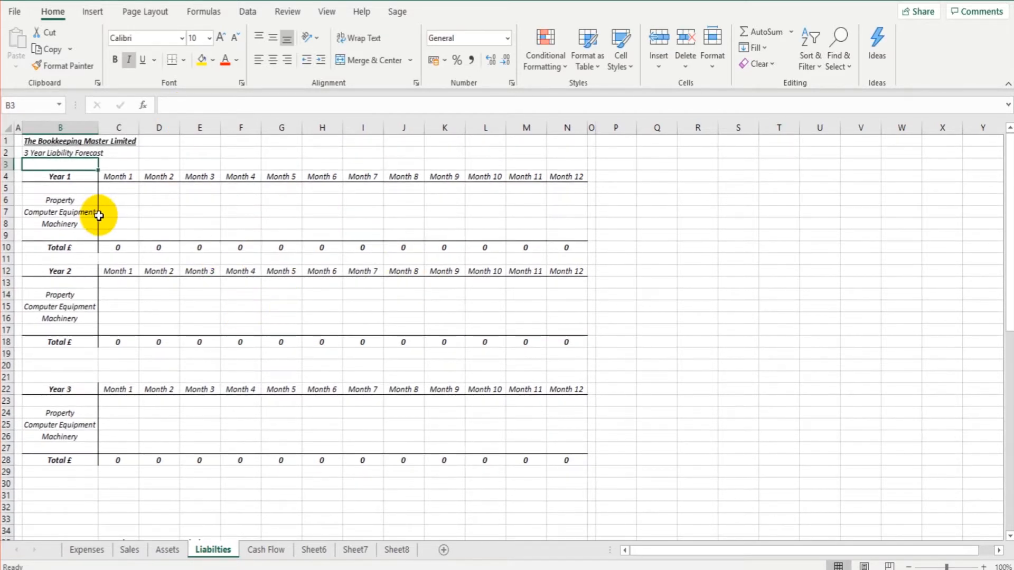
- Replace the Year 1 row labels in B6:B8 with "Bank Loan", "Bank Loan #2" and "Investment"
left_click(66, 203)
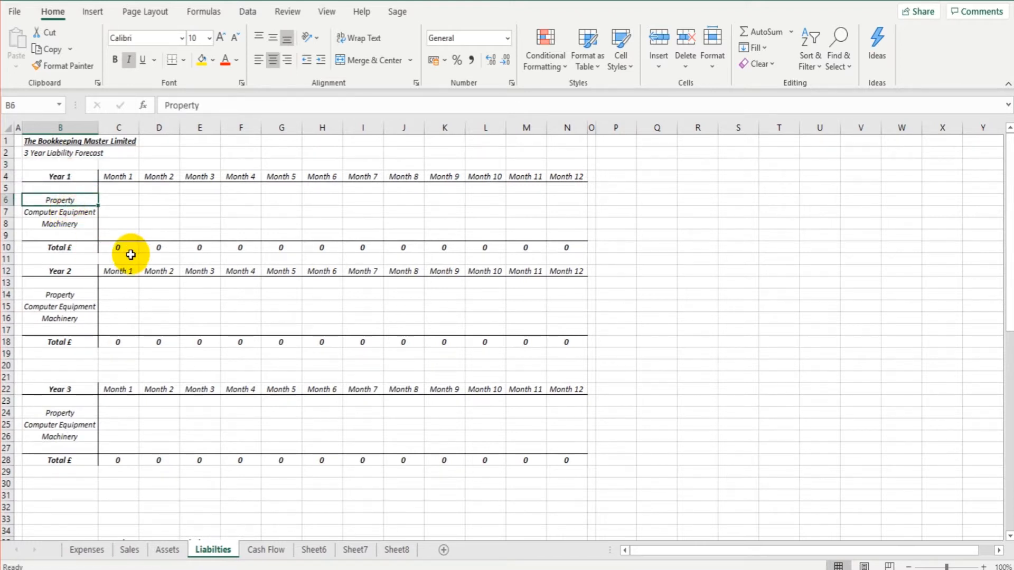
type("Bank Loan")
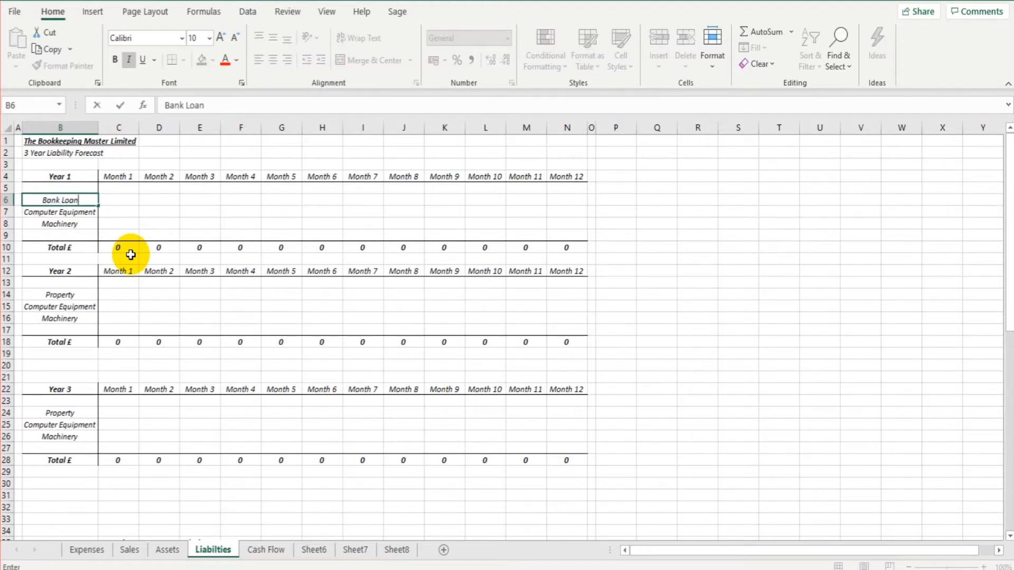
key("Return")
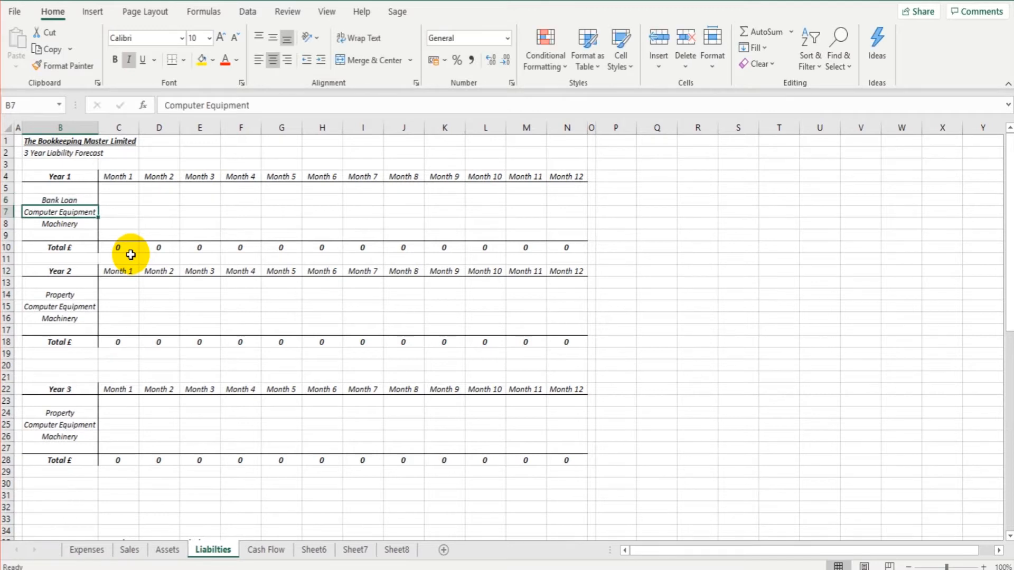
type("Bank Loan #2")
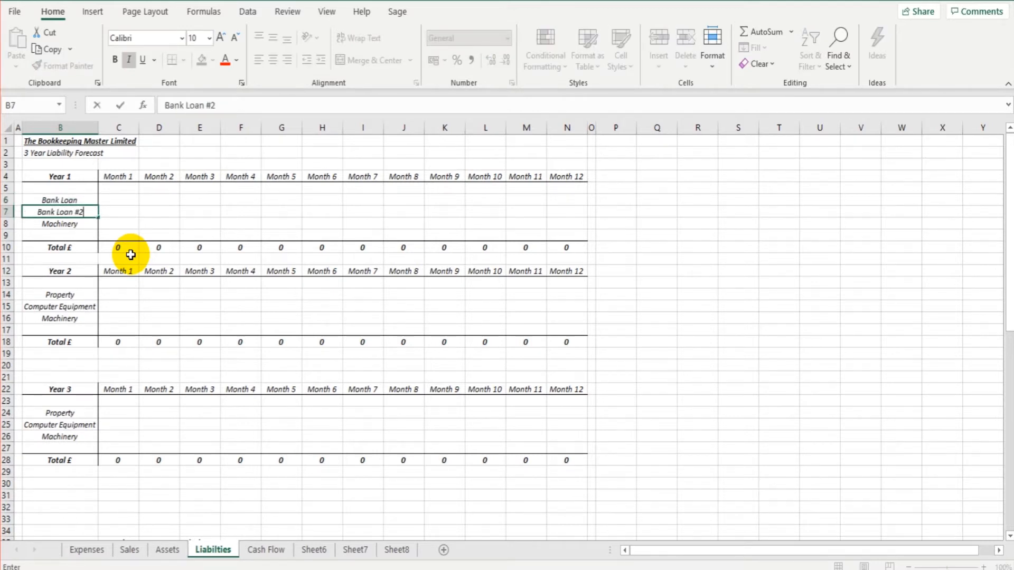
key("Return")
type("Investment")
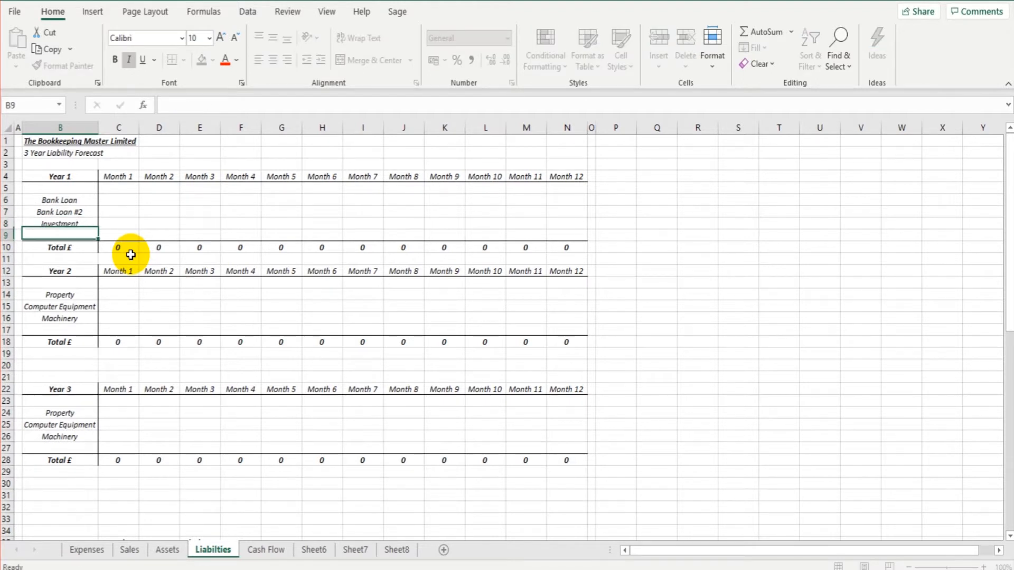
key("Return")
- Copy the three Year 1 liability labels over the old row labels in the Year 2 and Year 3 tables
left_click_drag(74, 202, 76, 221)
right_click(77, 220)
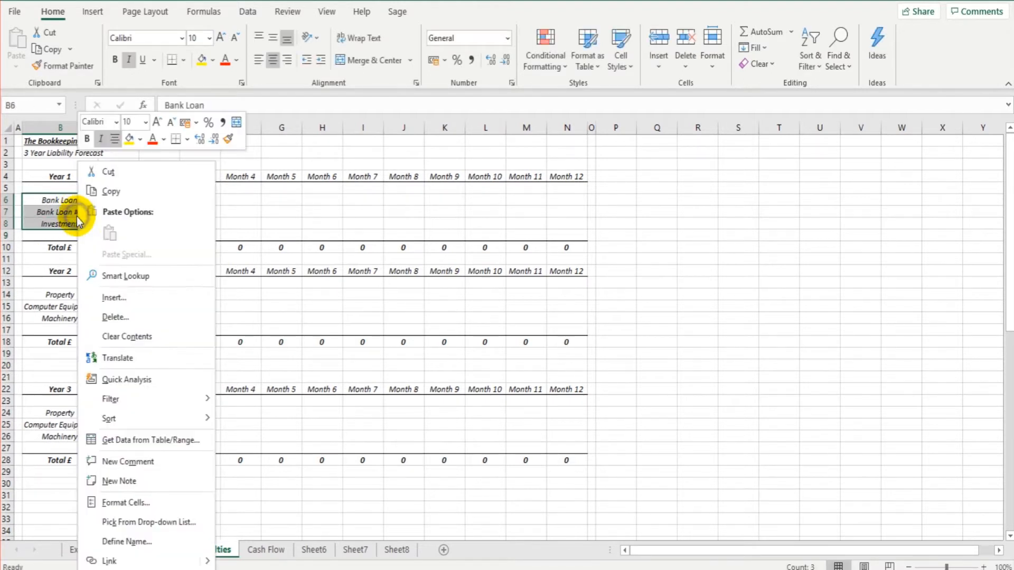
left_click(119, 192)
left_click(83, 294)
right_click(83, 294)
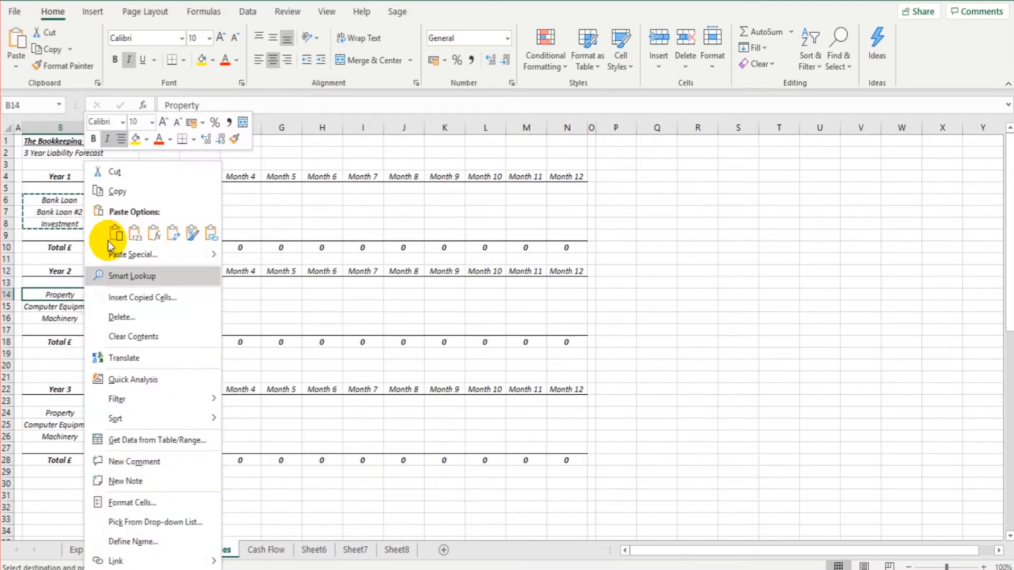
left_click(116, 232)
left_click(69, 413)
right_click(69, 412)
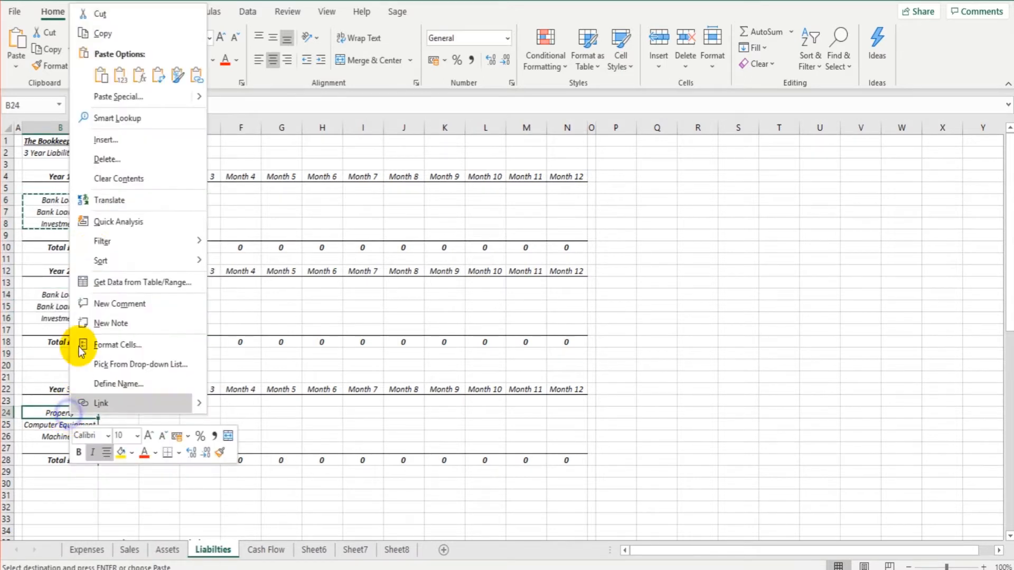
left_click(100, 77)
left_click(108, 314)
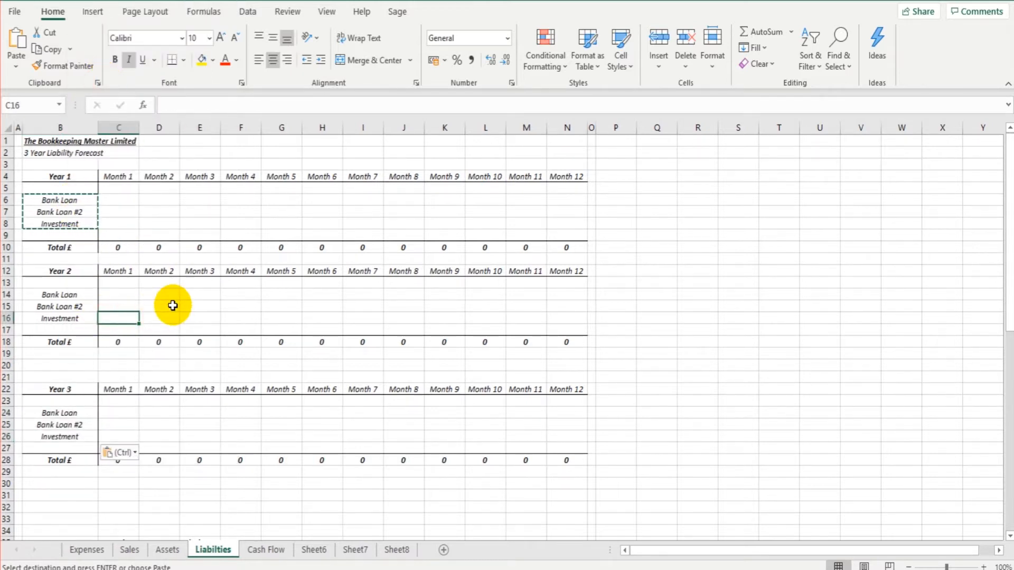
- Clear the Depre £ and Closing £ columns, D35:E38, from the yearly totals table
scroll(173, 305, "down", 3)
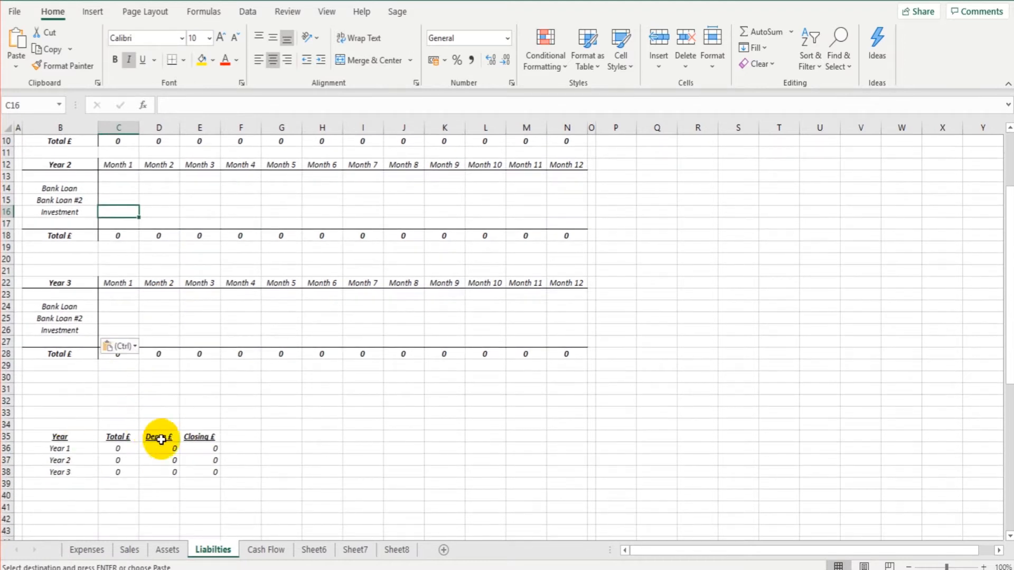
left_click_drag(159, 432, 202, 475)
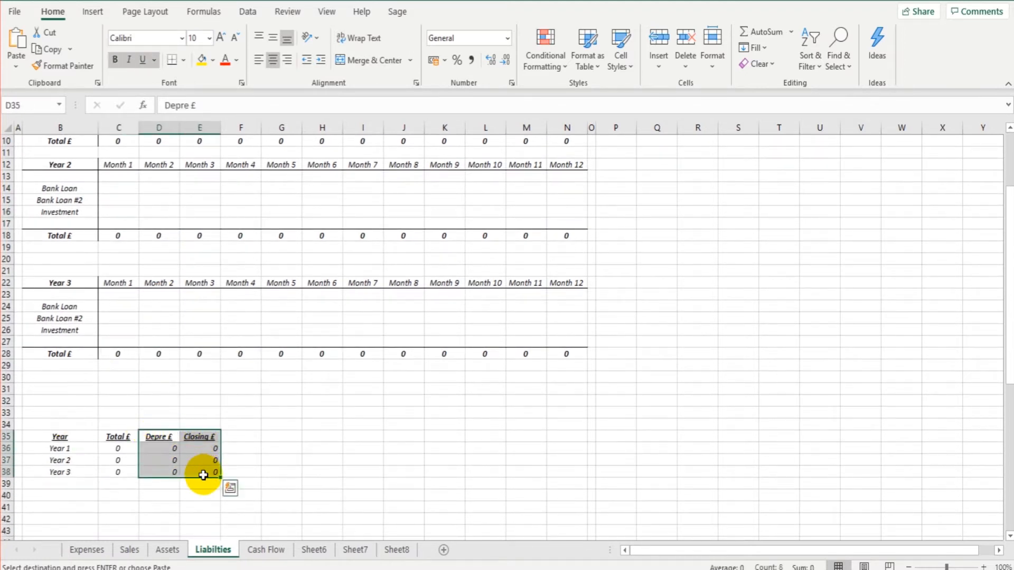
key("Delete")
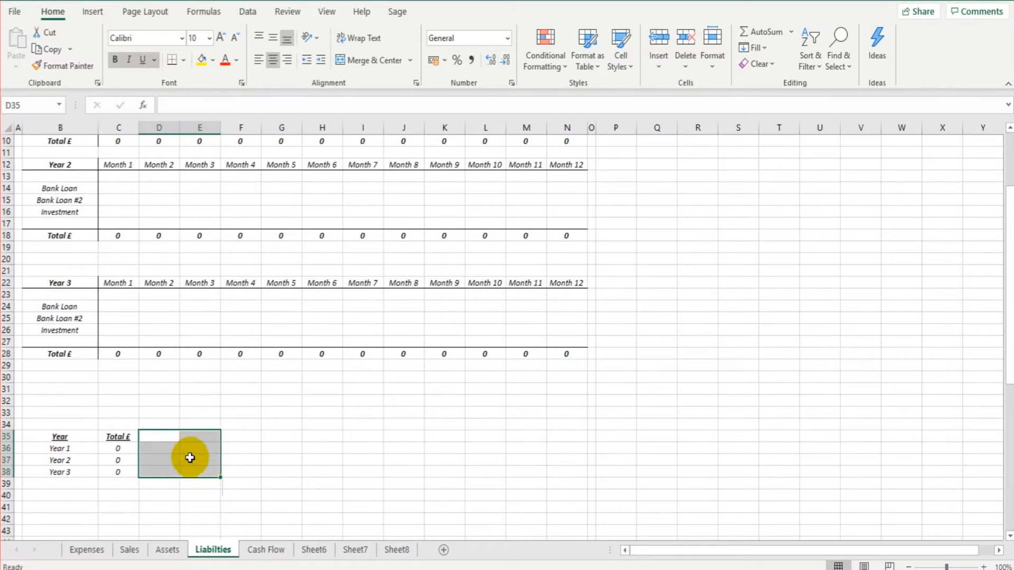
left_click(169, 444)
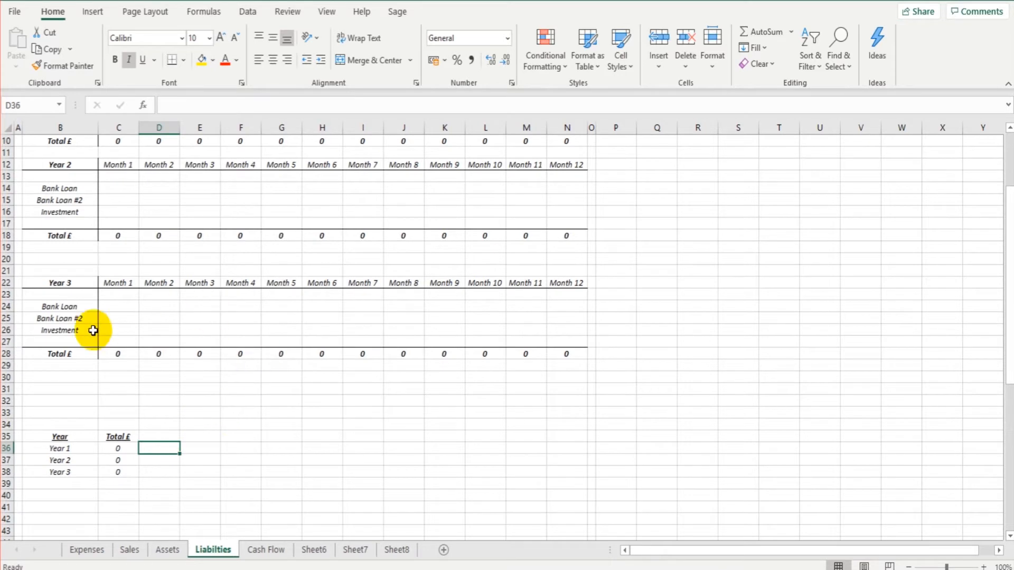
- Enter the column header "Interest £" in D35 of the yearly totals table
left_click(159, 437)
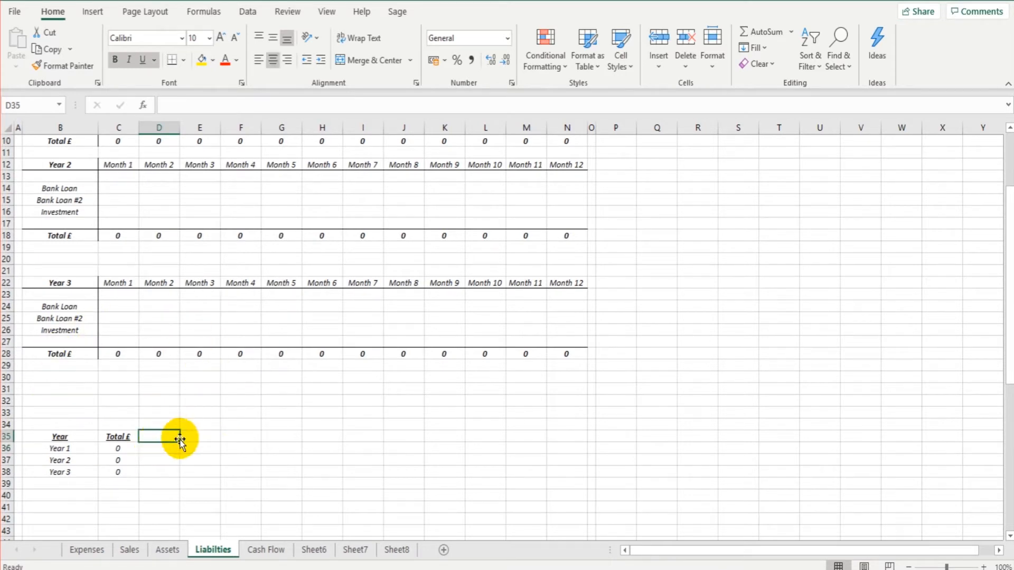
type("I")
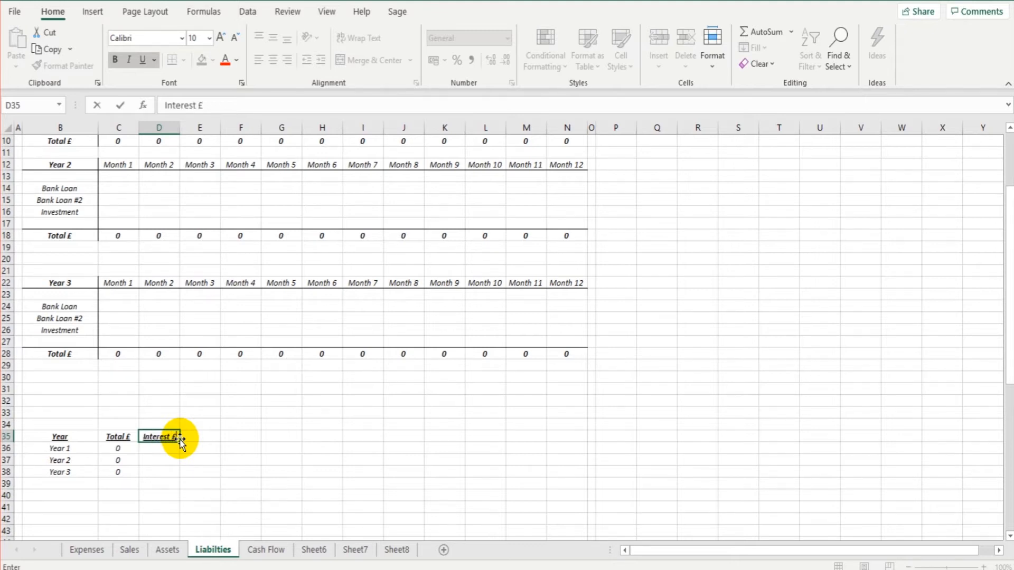
type("nterest £")
key("Return")
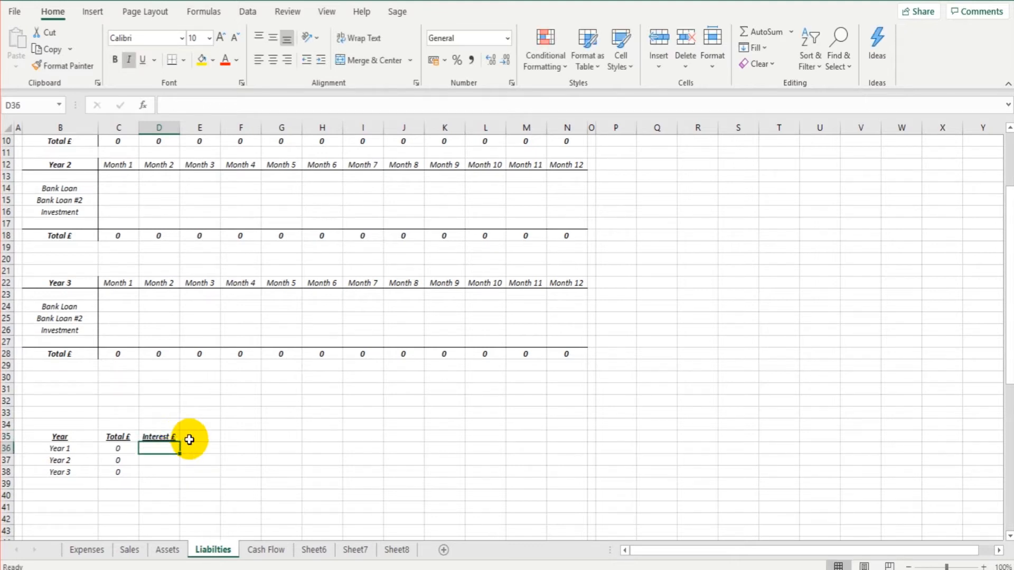
- Review the yearly totals table row by row, including the Interest £ cells D36:D38 for Years 1 to 3
scroll(177, 380, "up", 3)
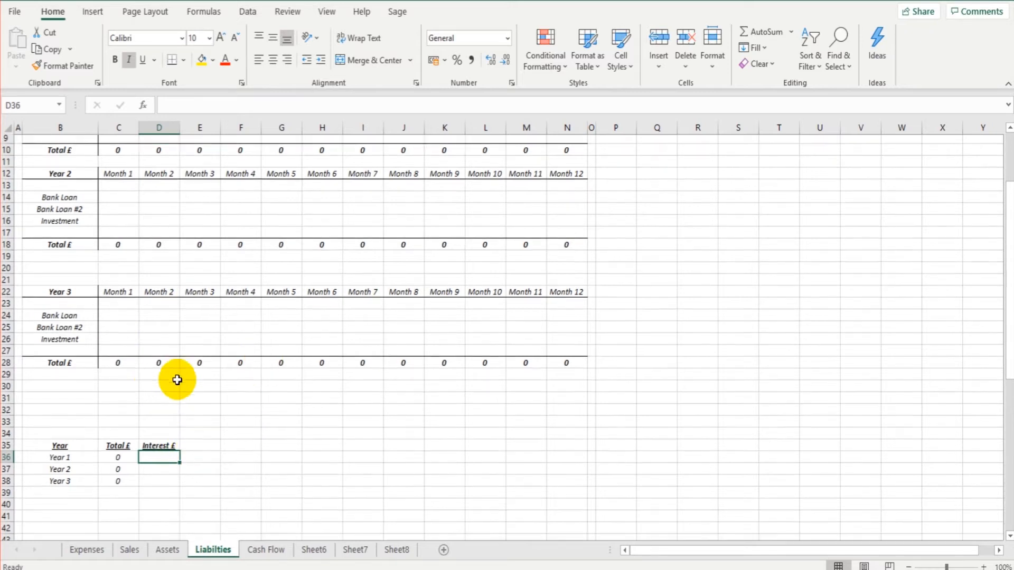
scroll(176, 380, "down", 3)
left_click(167, 471)
left_click(167, 453)
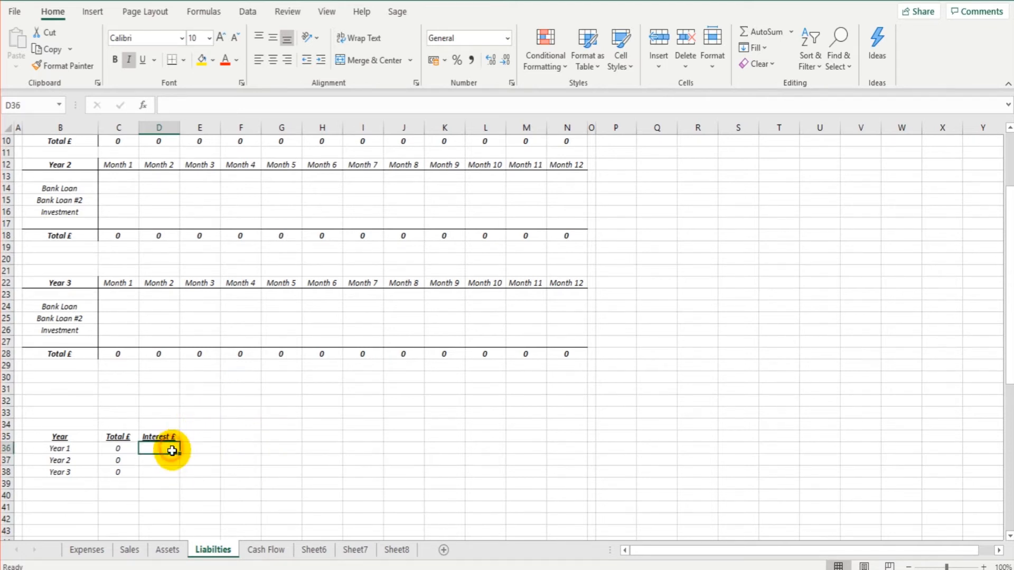
key("Down")
key("Down")
key("Down")
key("Up")
key("Up")
key("Up")
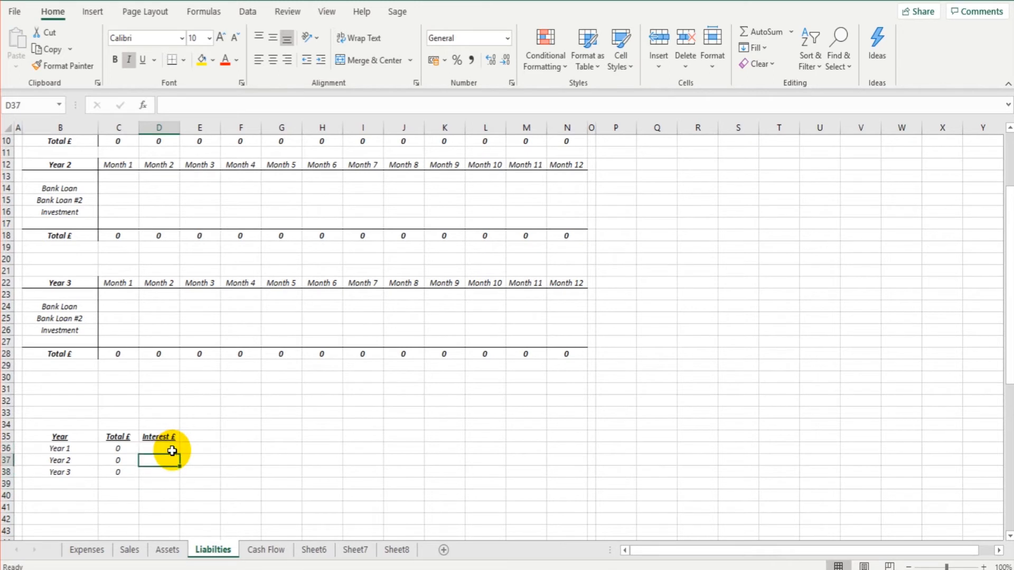
left_click_drag(65, 448, 152, 448)
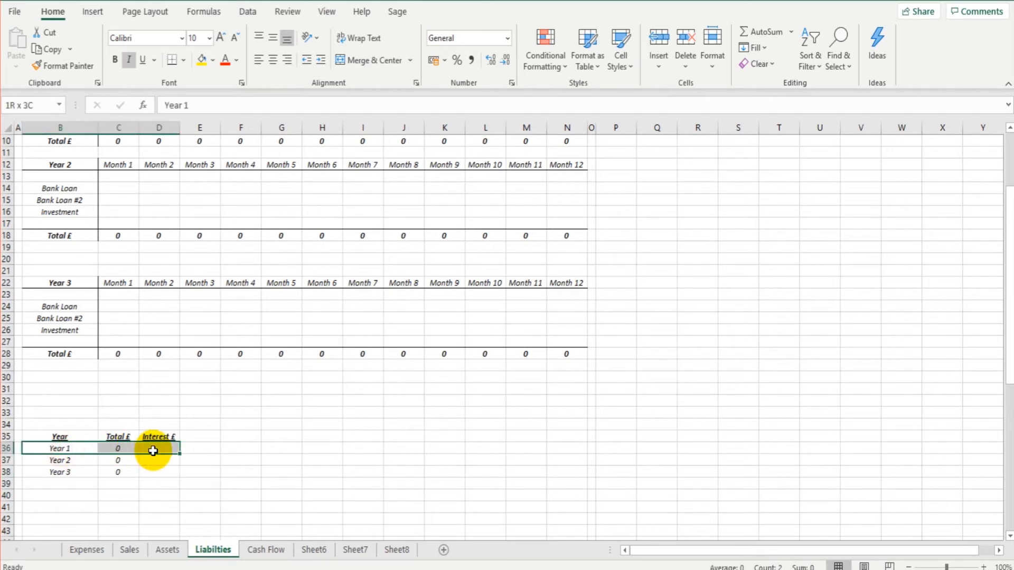
left_click_drag(75, 464, 163, 464)
left_click_drag(90, 468, 161, 482)
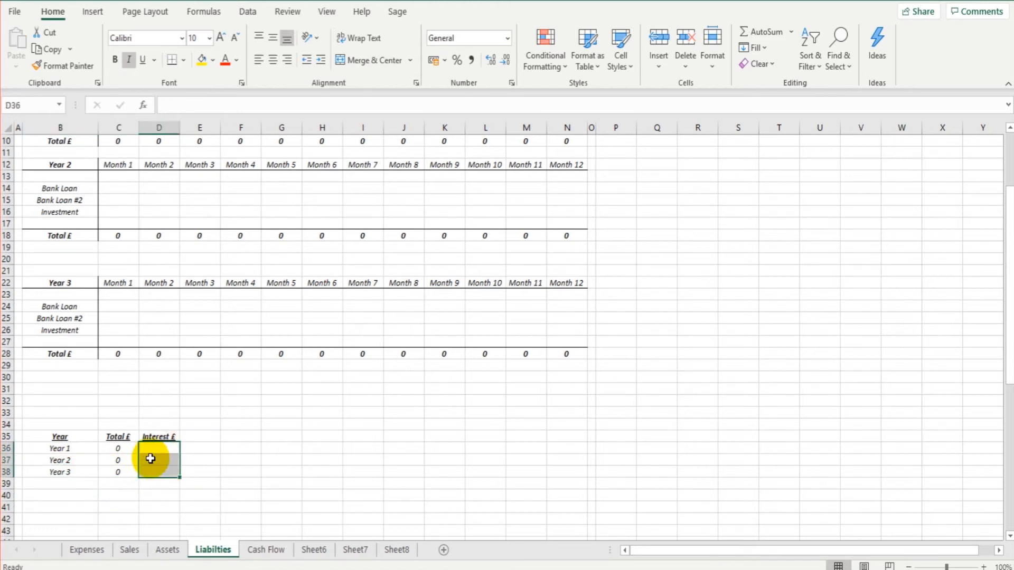
left_click(166, 448)
left_click(160, 461)
left_click(160, 473)
left_click(163, 448)
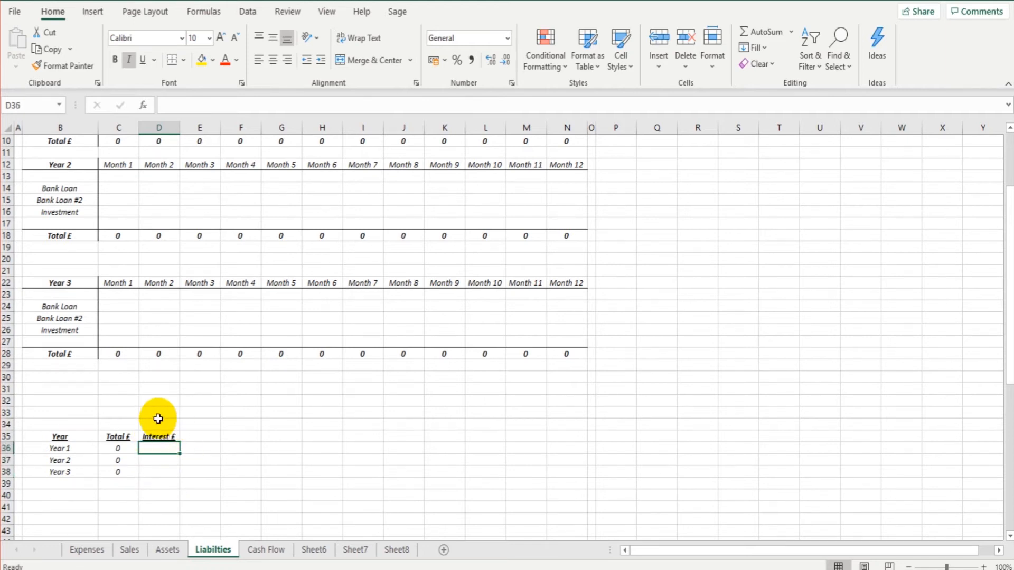
- Check the Cash Flow sheet and return to the Liabilties sheet
scroll(197, 472, "up", 3)
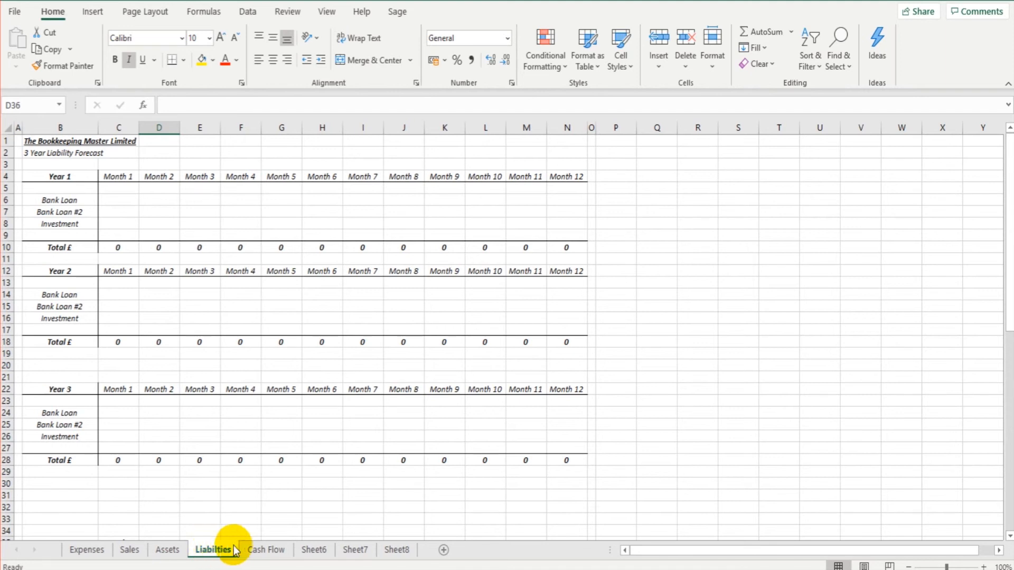
left_click(260, 551)
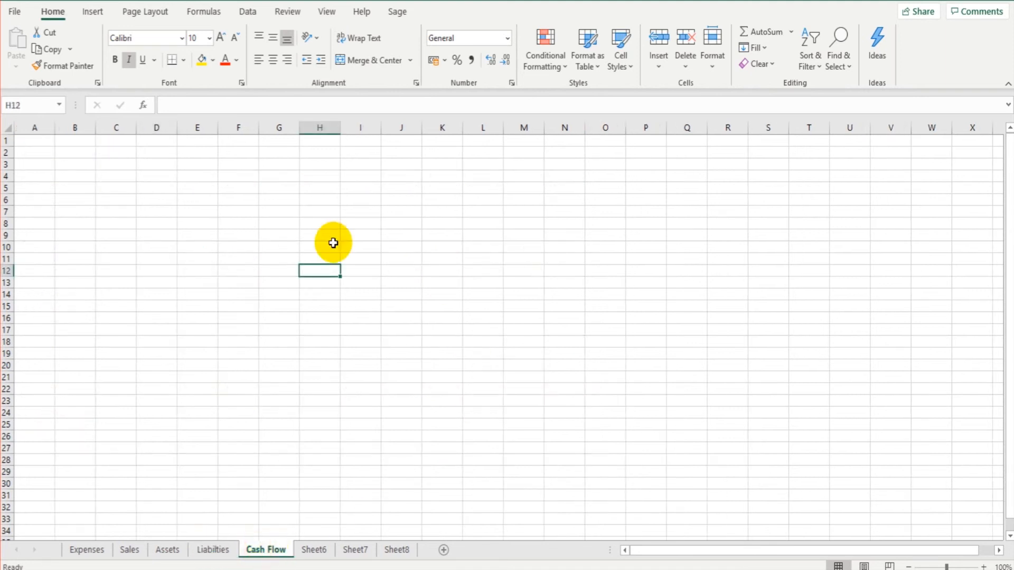
left_click(202, 551)
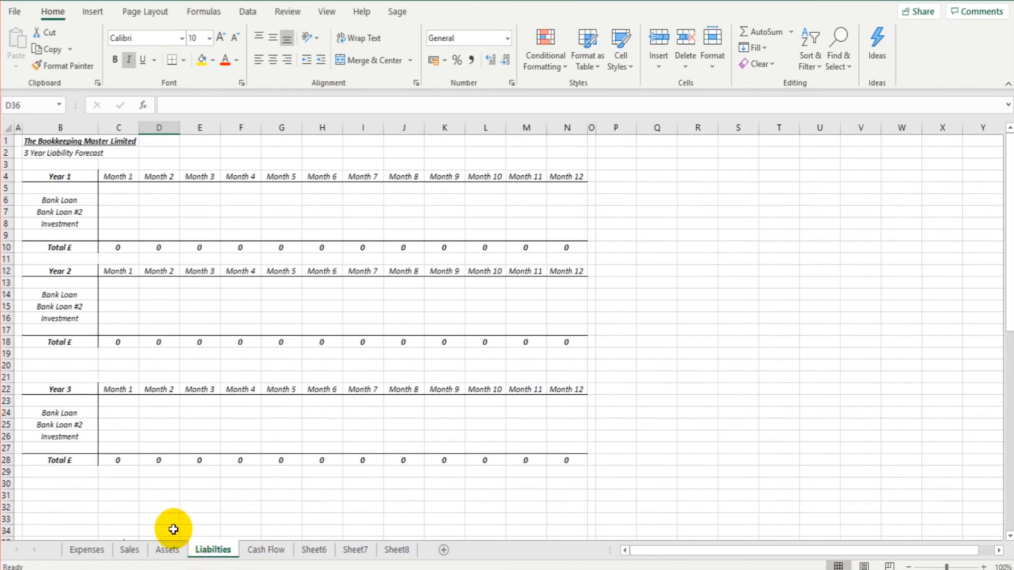